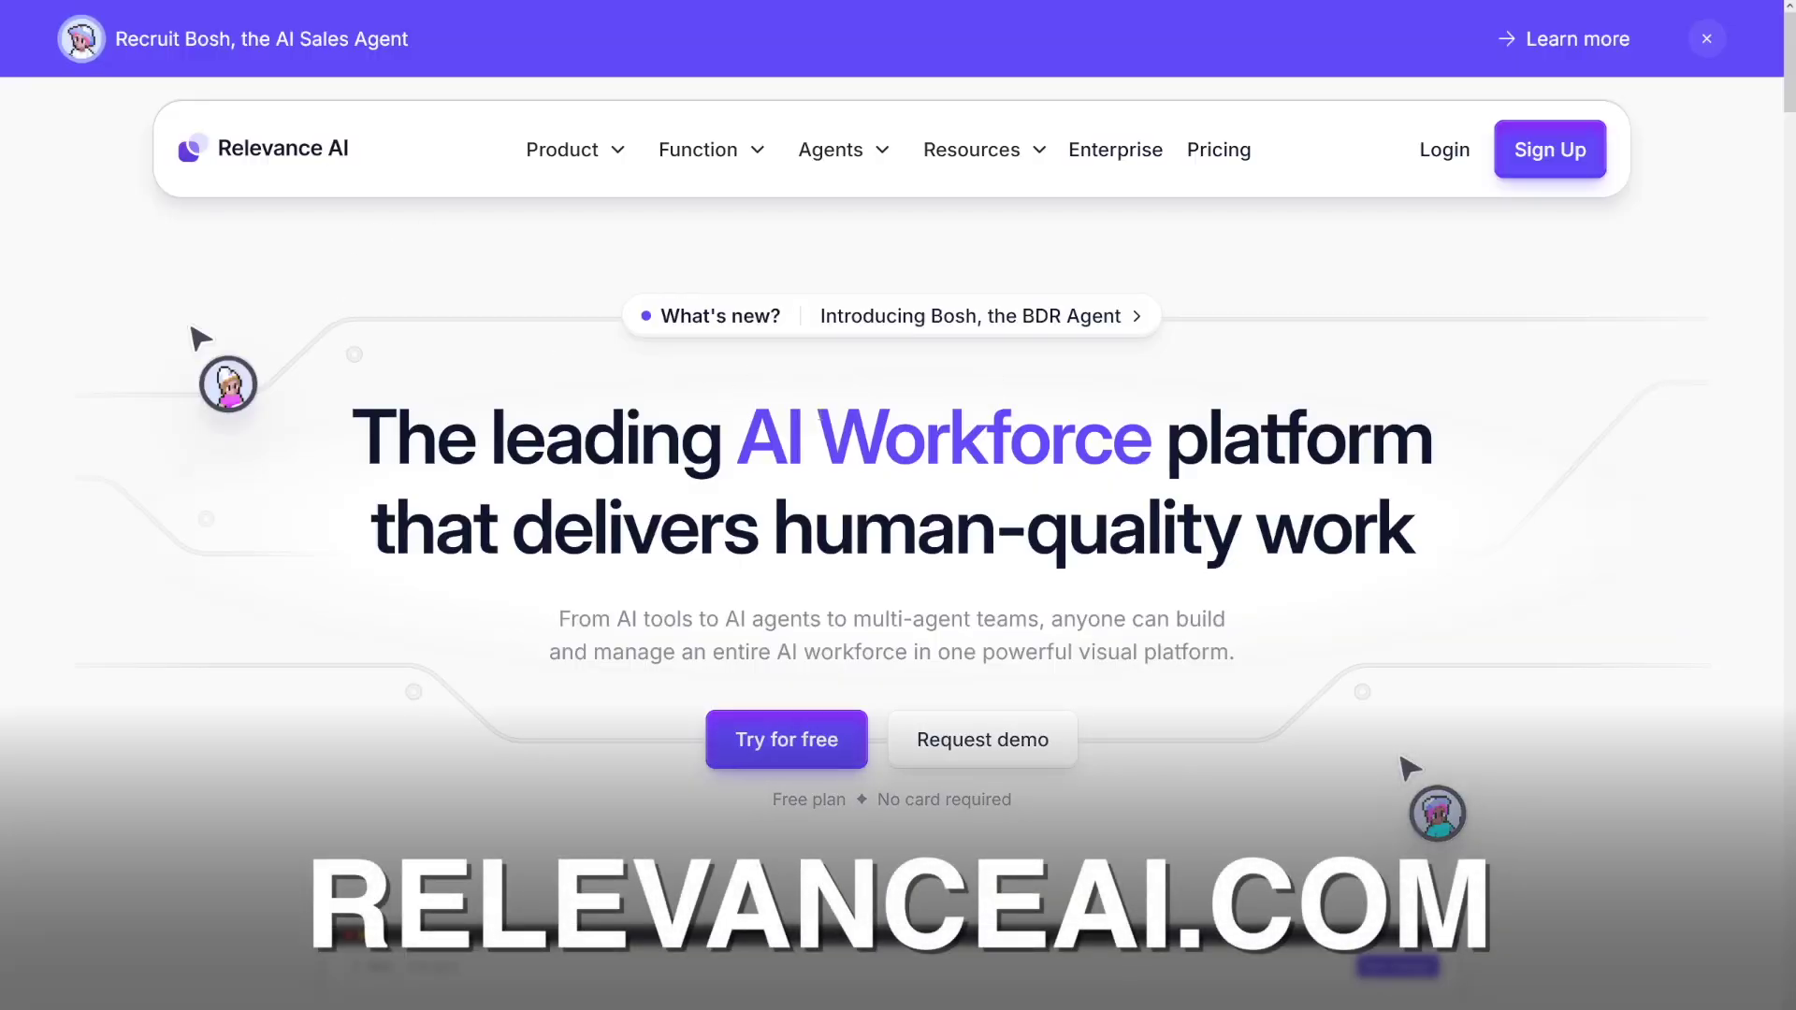
Step: Look over the Relevance AI homepage, from its headline to the agent editor preview and sales use case
left_click_drag(742, 440, 1150, 454)
left_click(1169, 425)
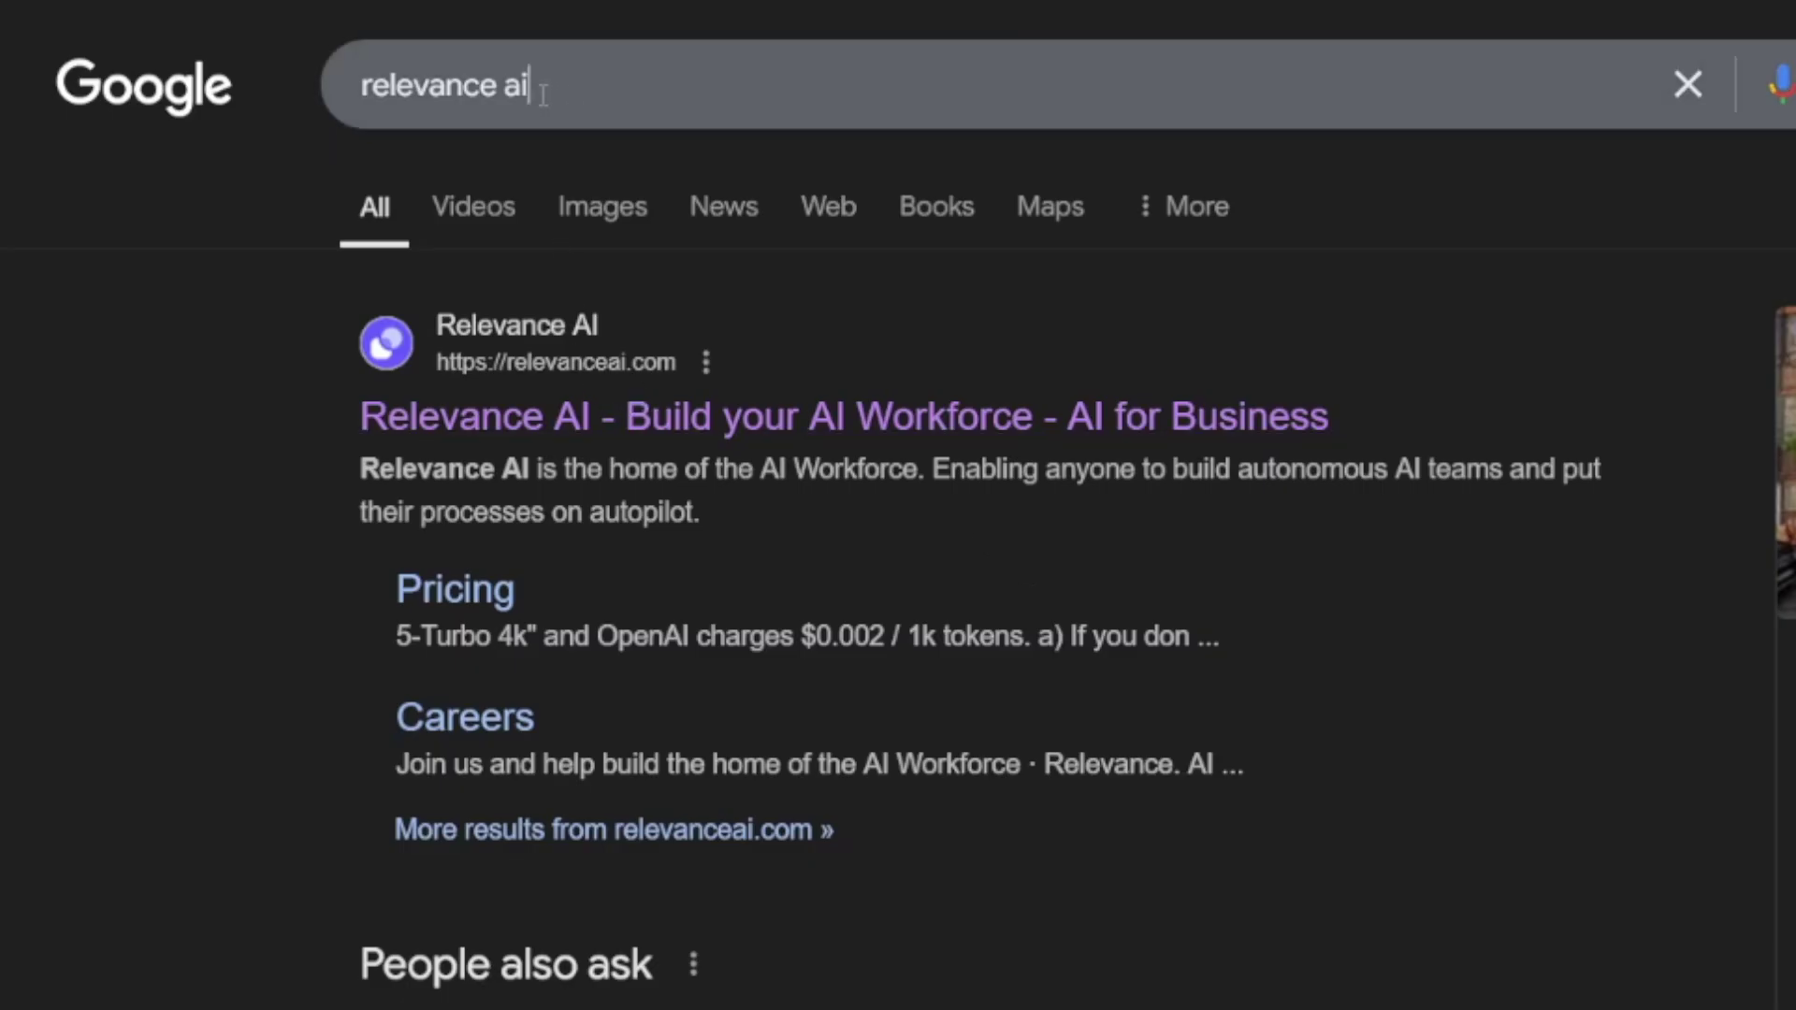
left_click_drag(528, 86, 581, 86)
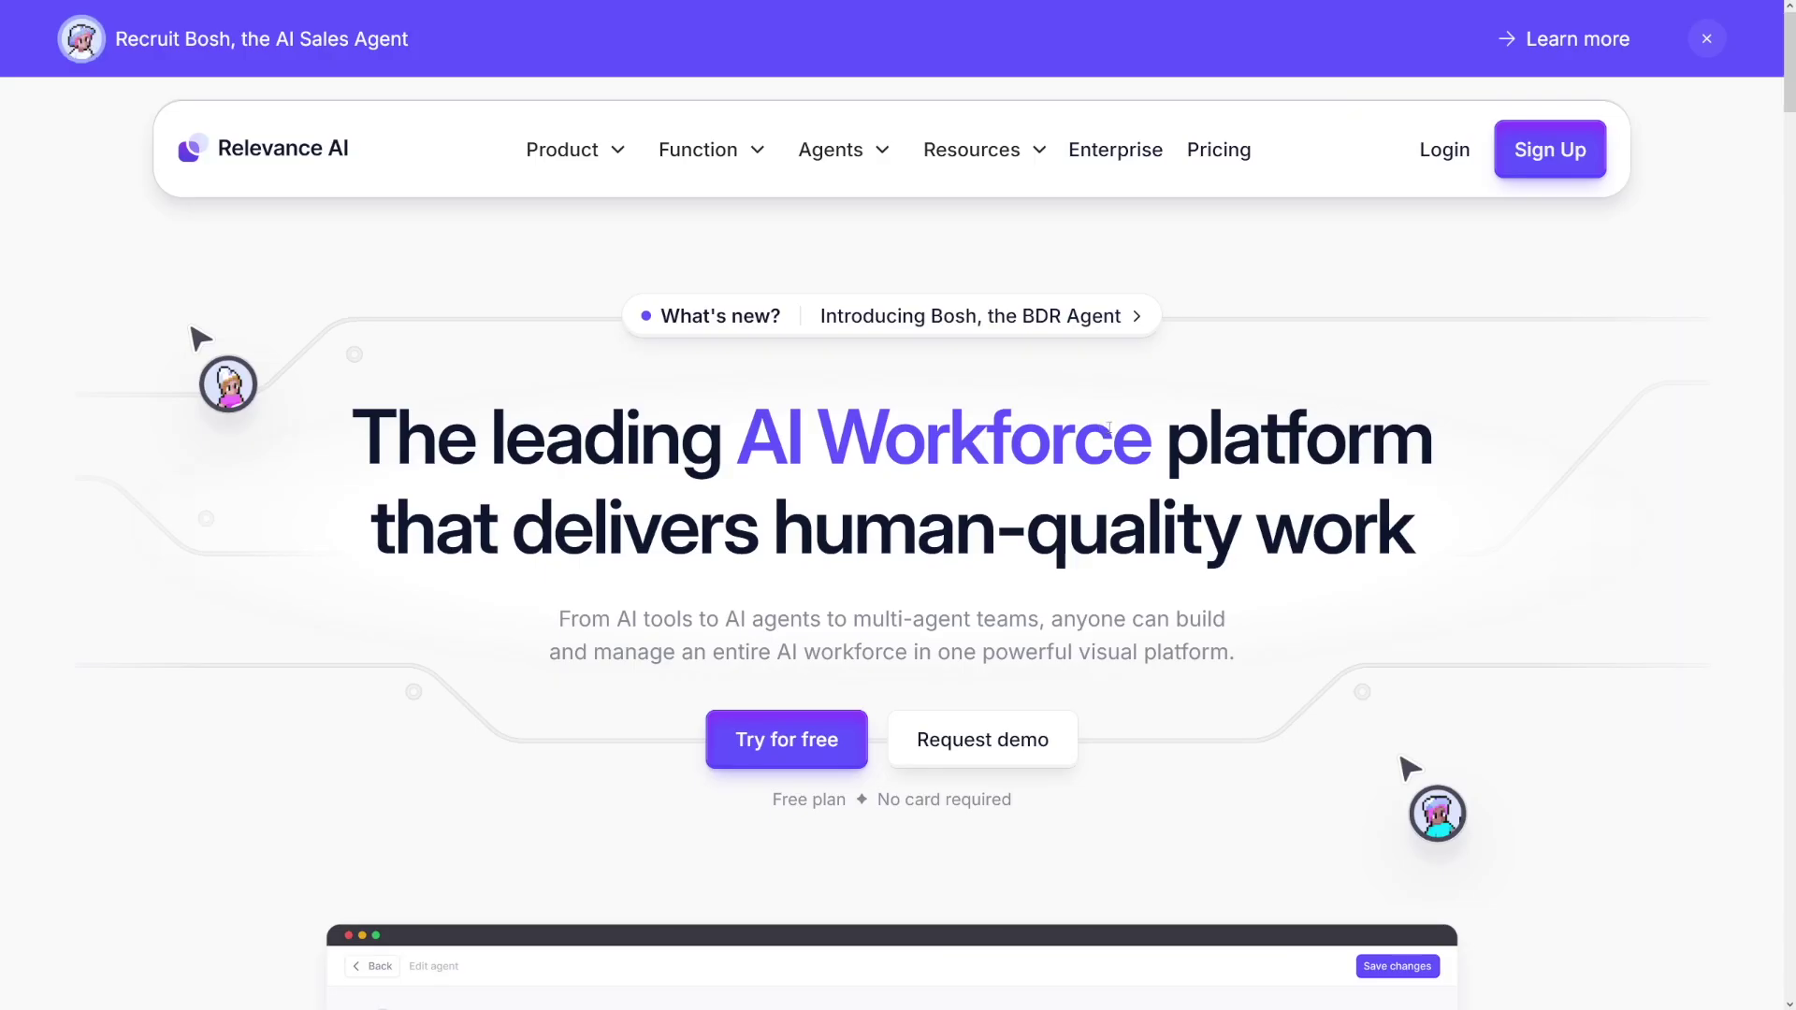
scroll(1579, 405, "down", 12)
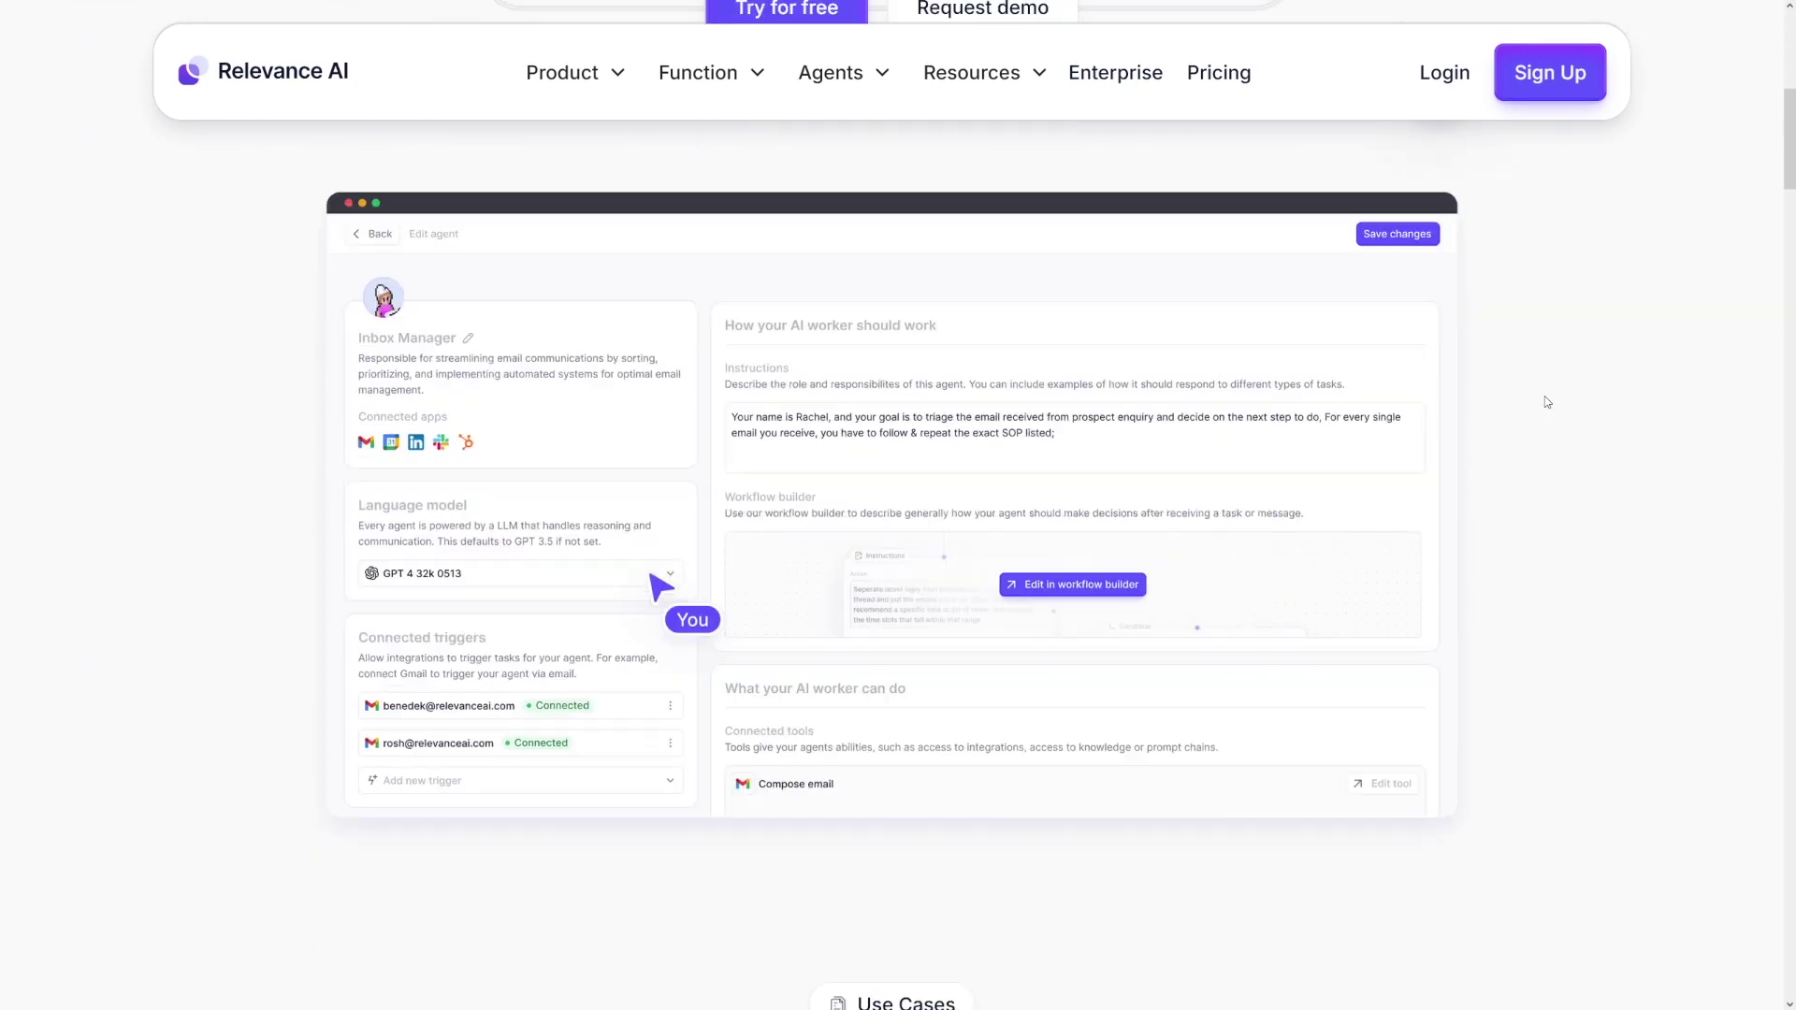
scroll(1547, 402, "down", 7)
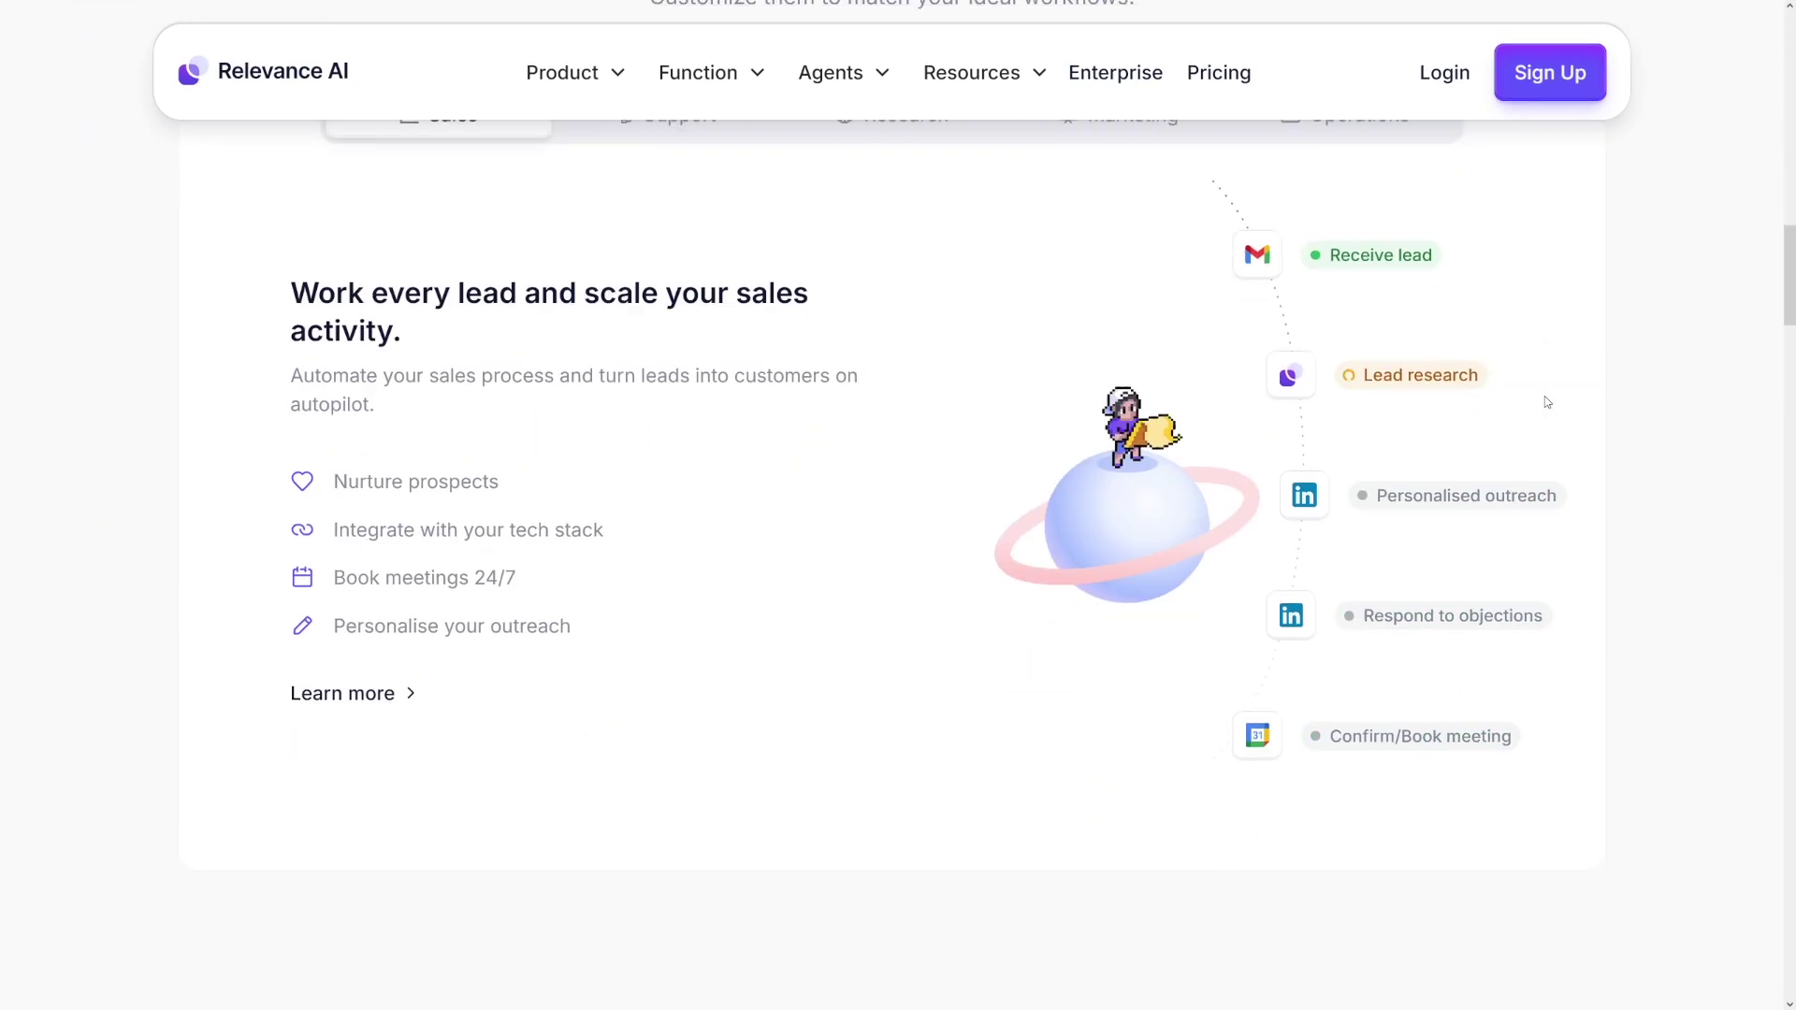
scroll(1547, 402, "up", 16)
scroll(1547, 402, "up", 5)
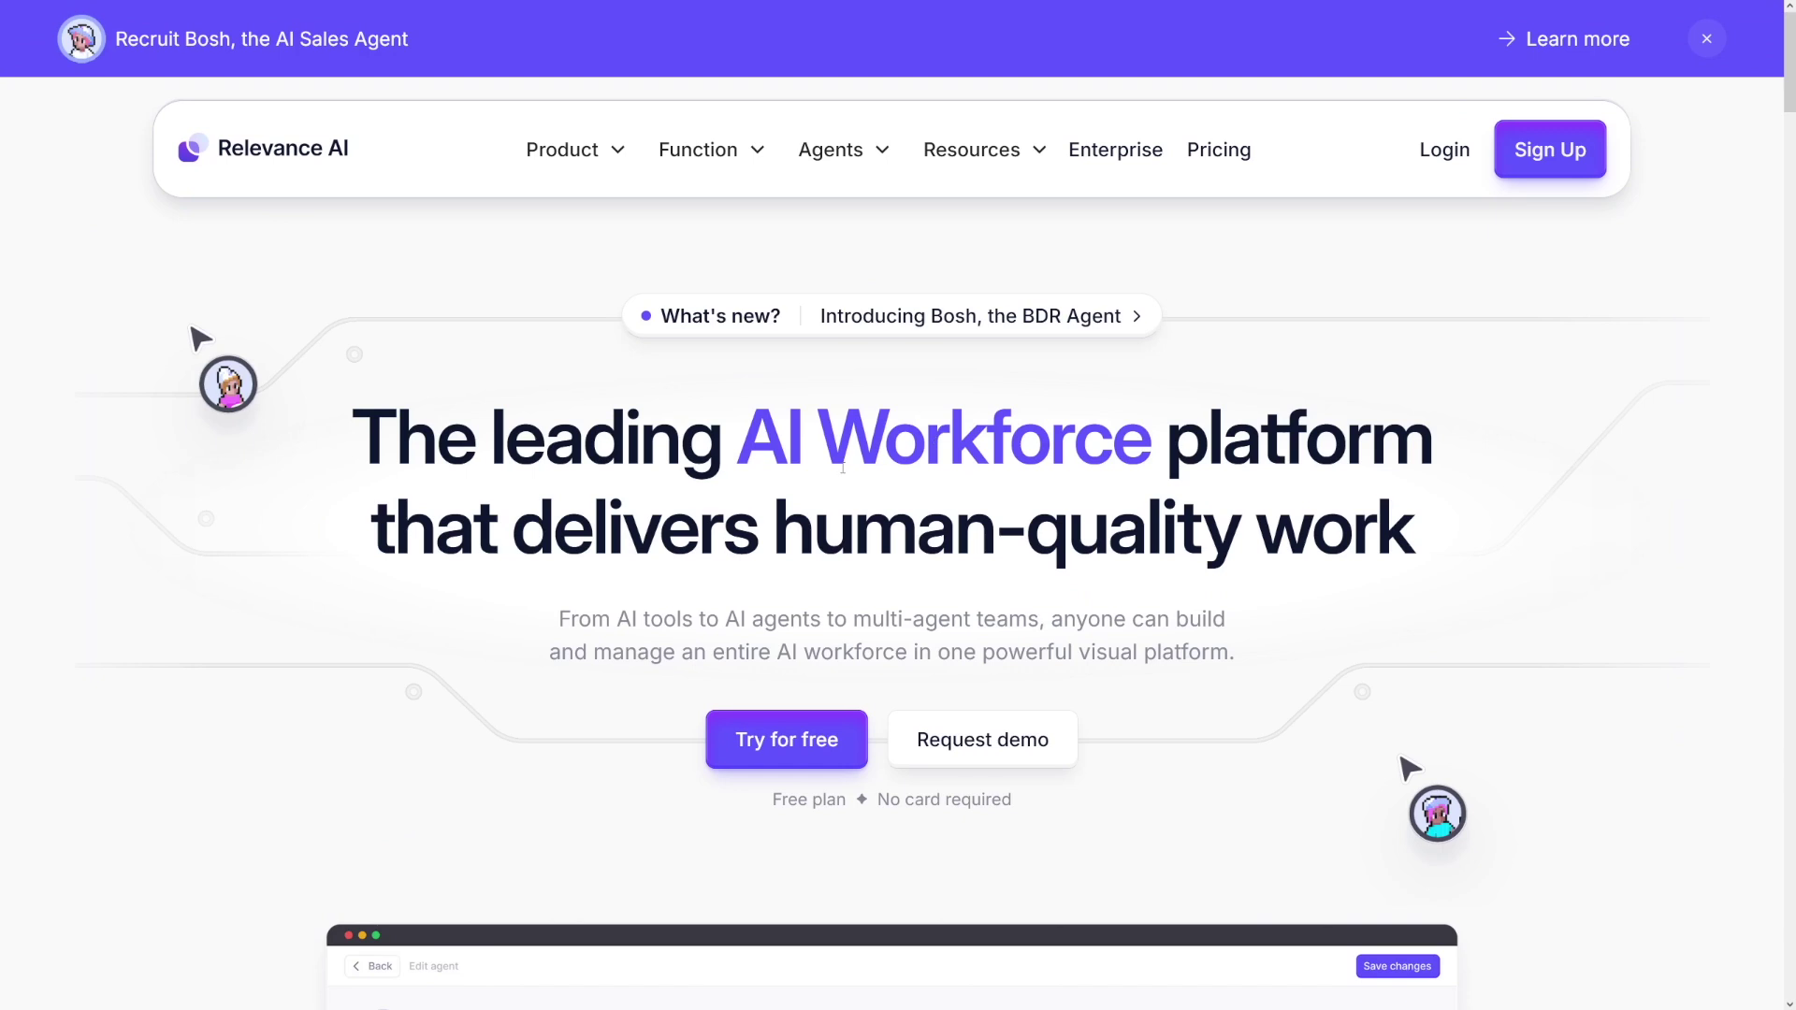
Step: Start the free Relevance AI plan and continue to the account with Google sign-in
left_click(818, 742)
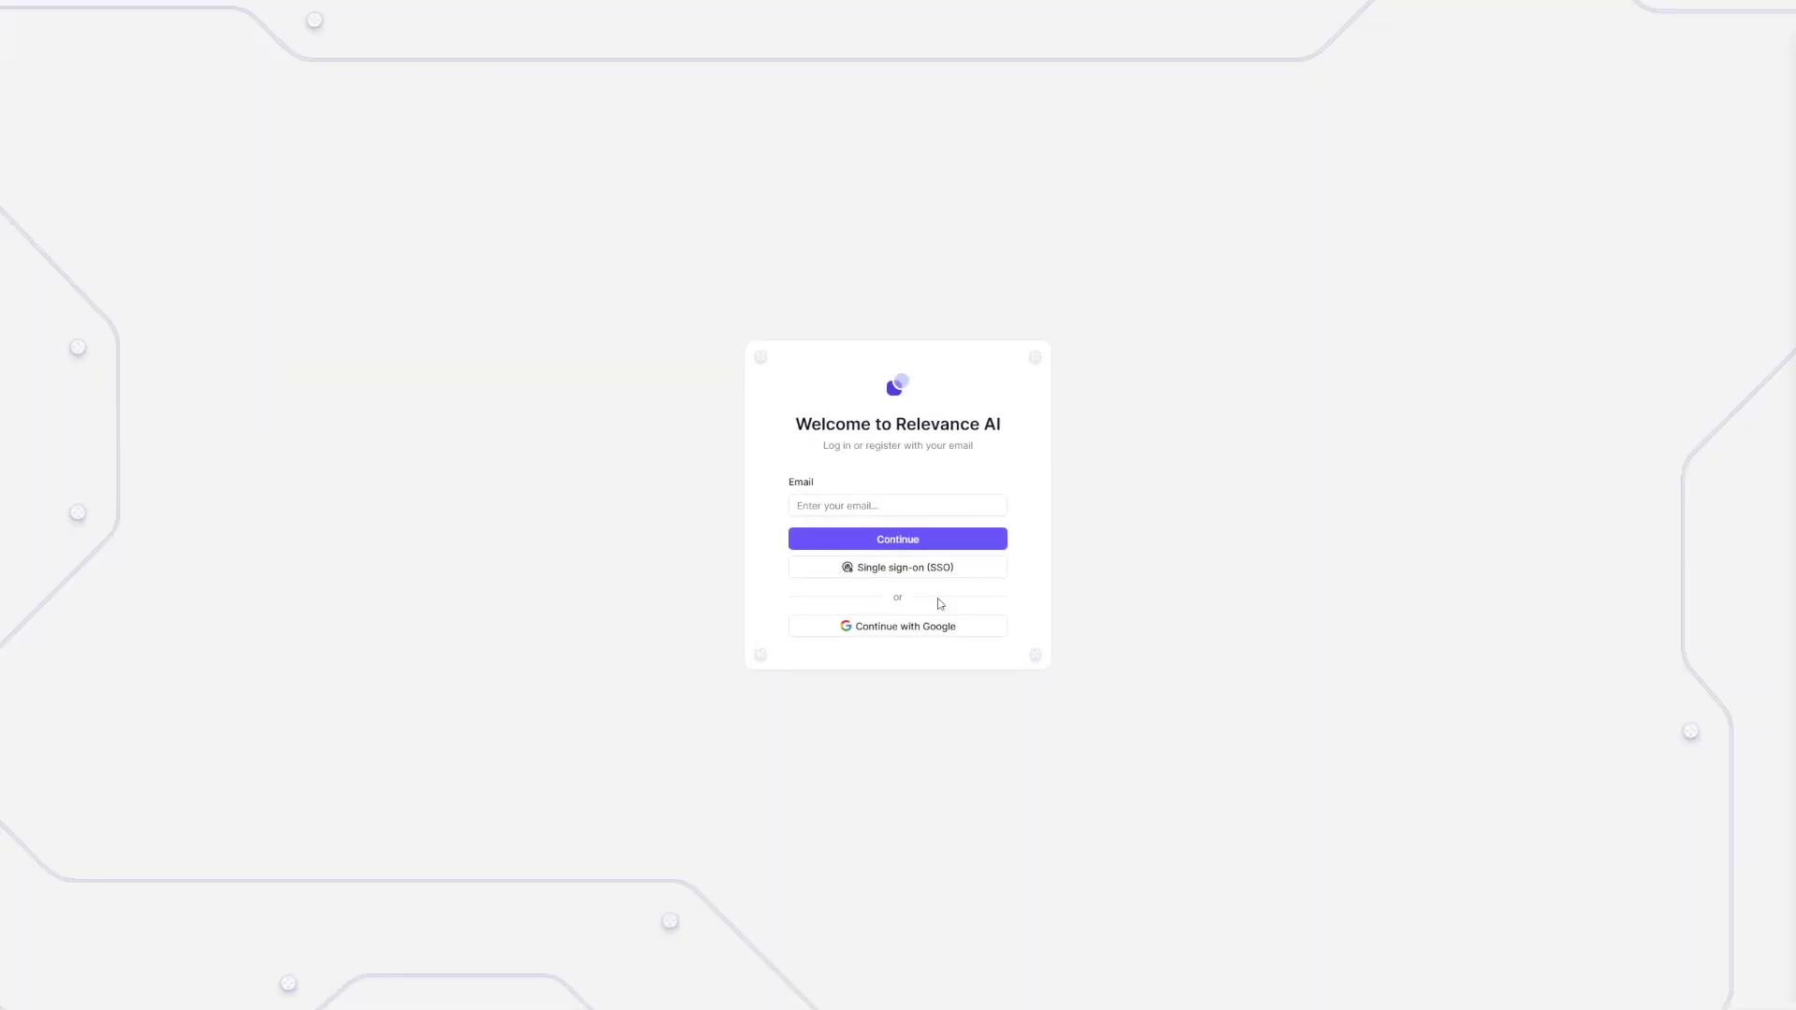
left_click(906, 628)
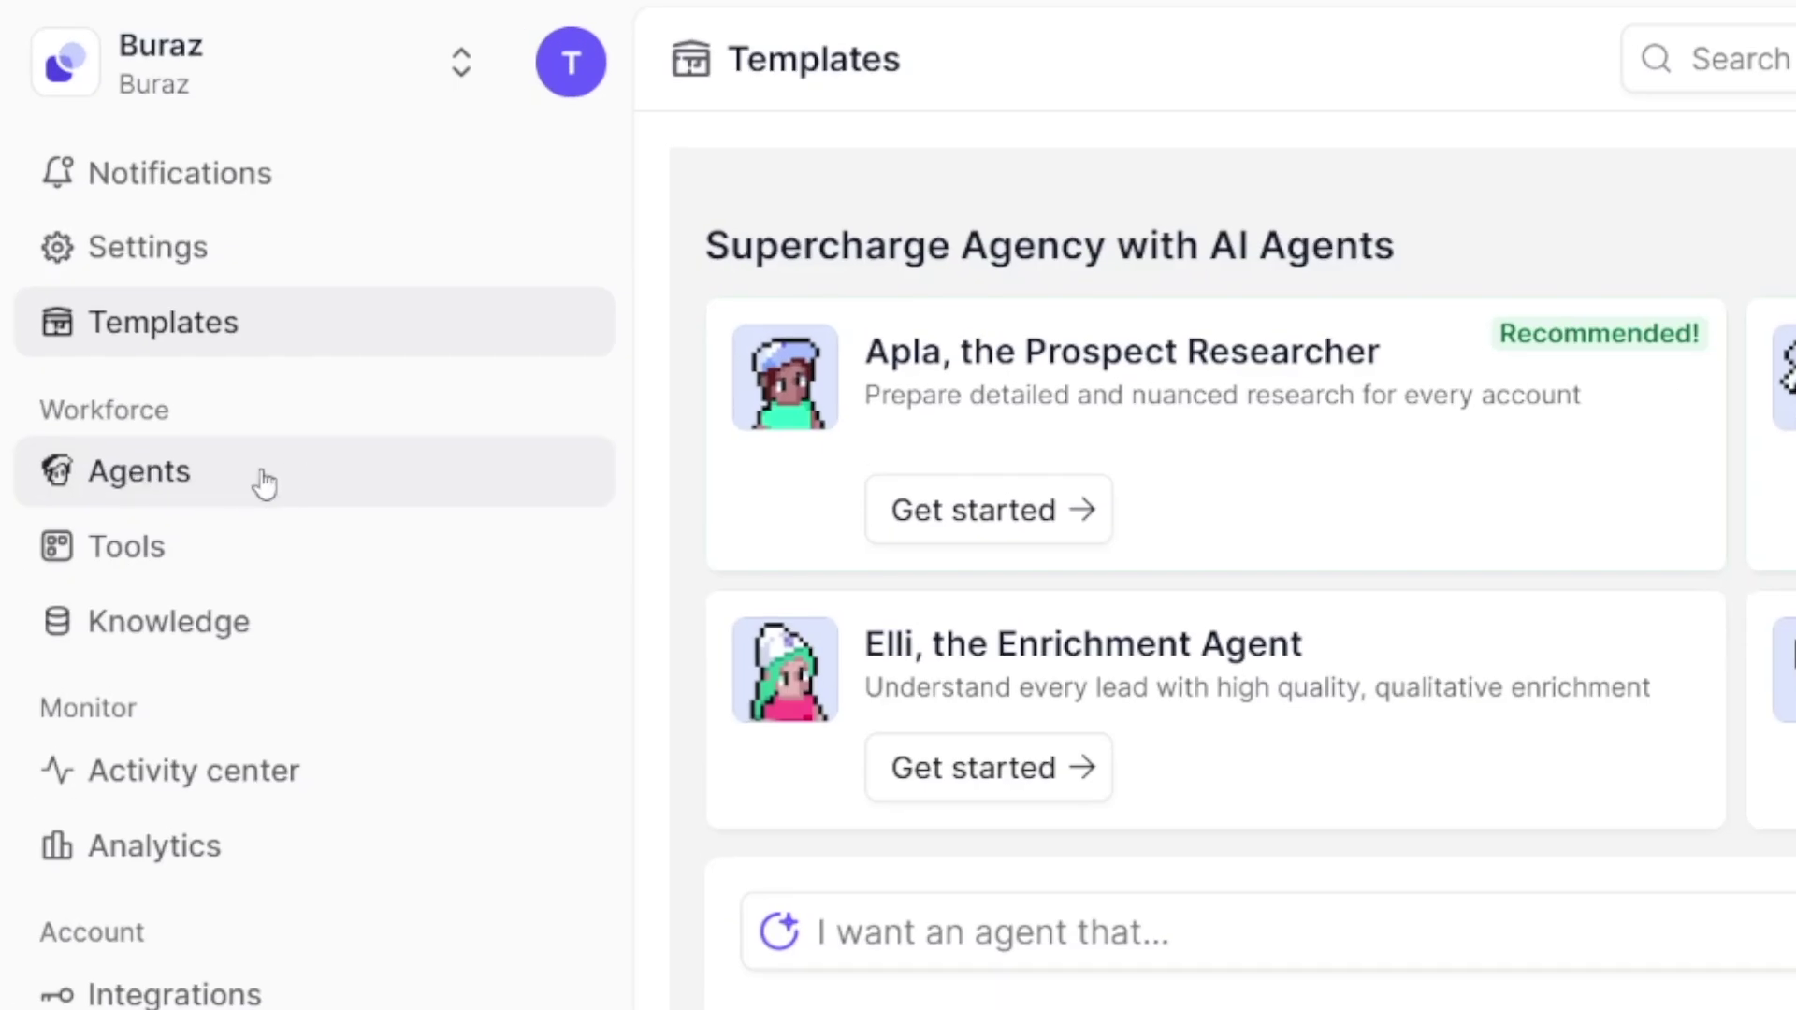
Step: Go from the agents overview to the templates library and examine agent templates such as SEO Optimized Blog Writer and Slack Summariser
left_click(180, 484)
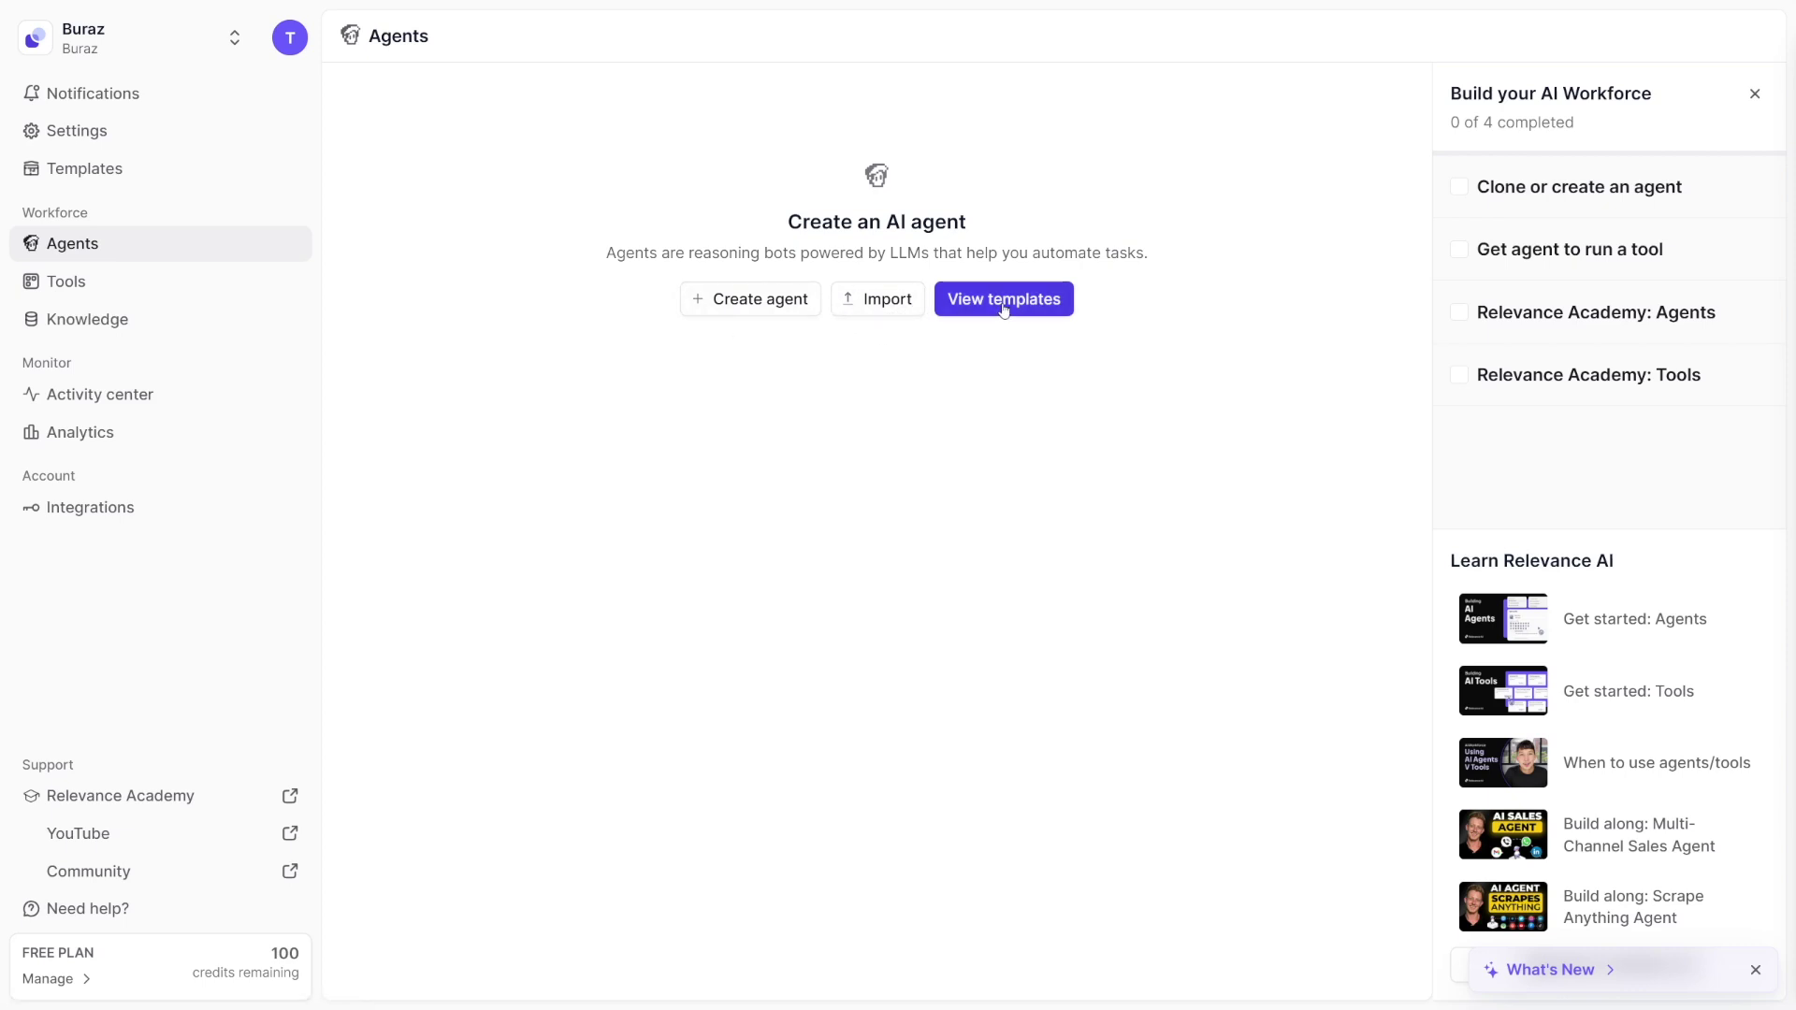
left_click(965, 308)
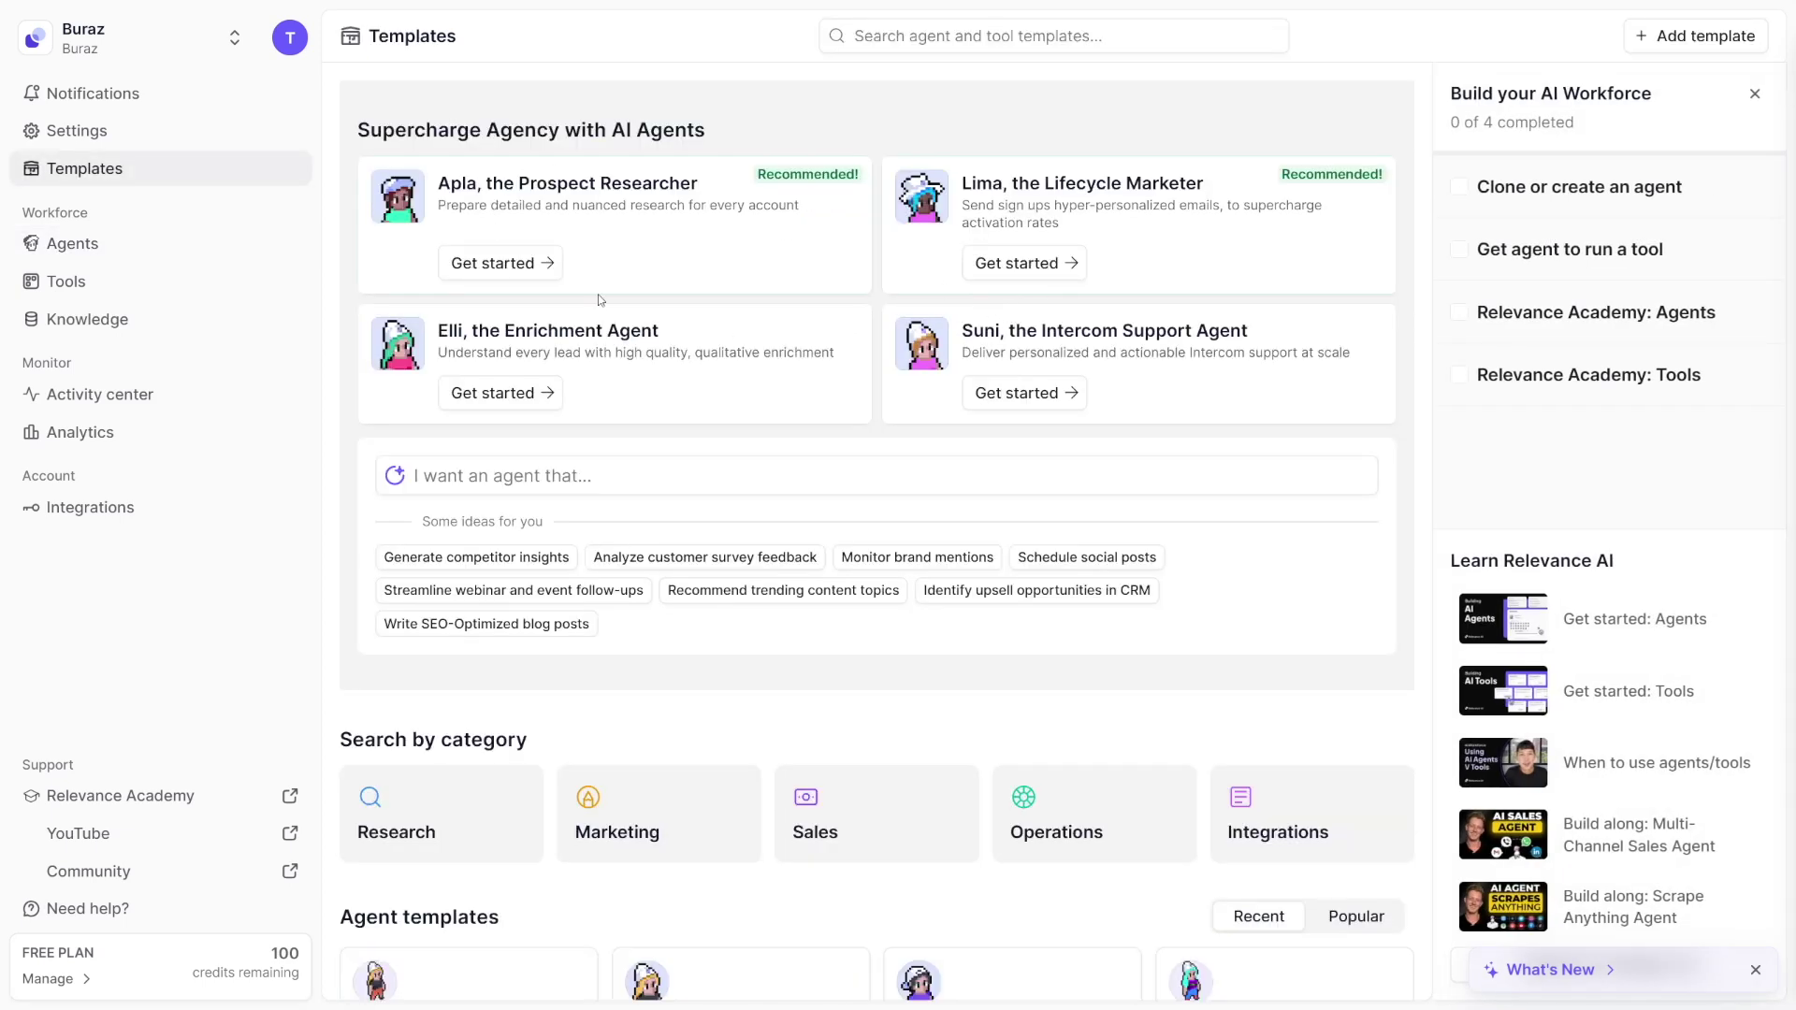
scroll(859, 403, "down", 8)
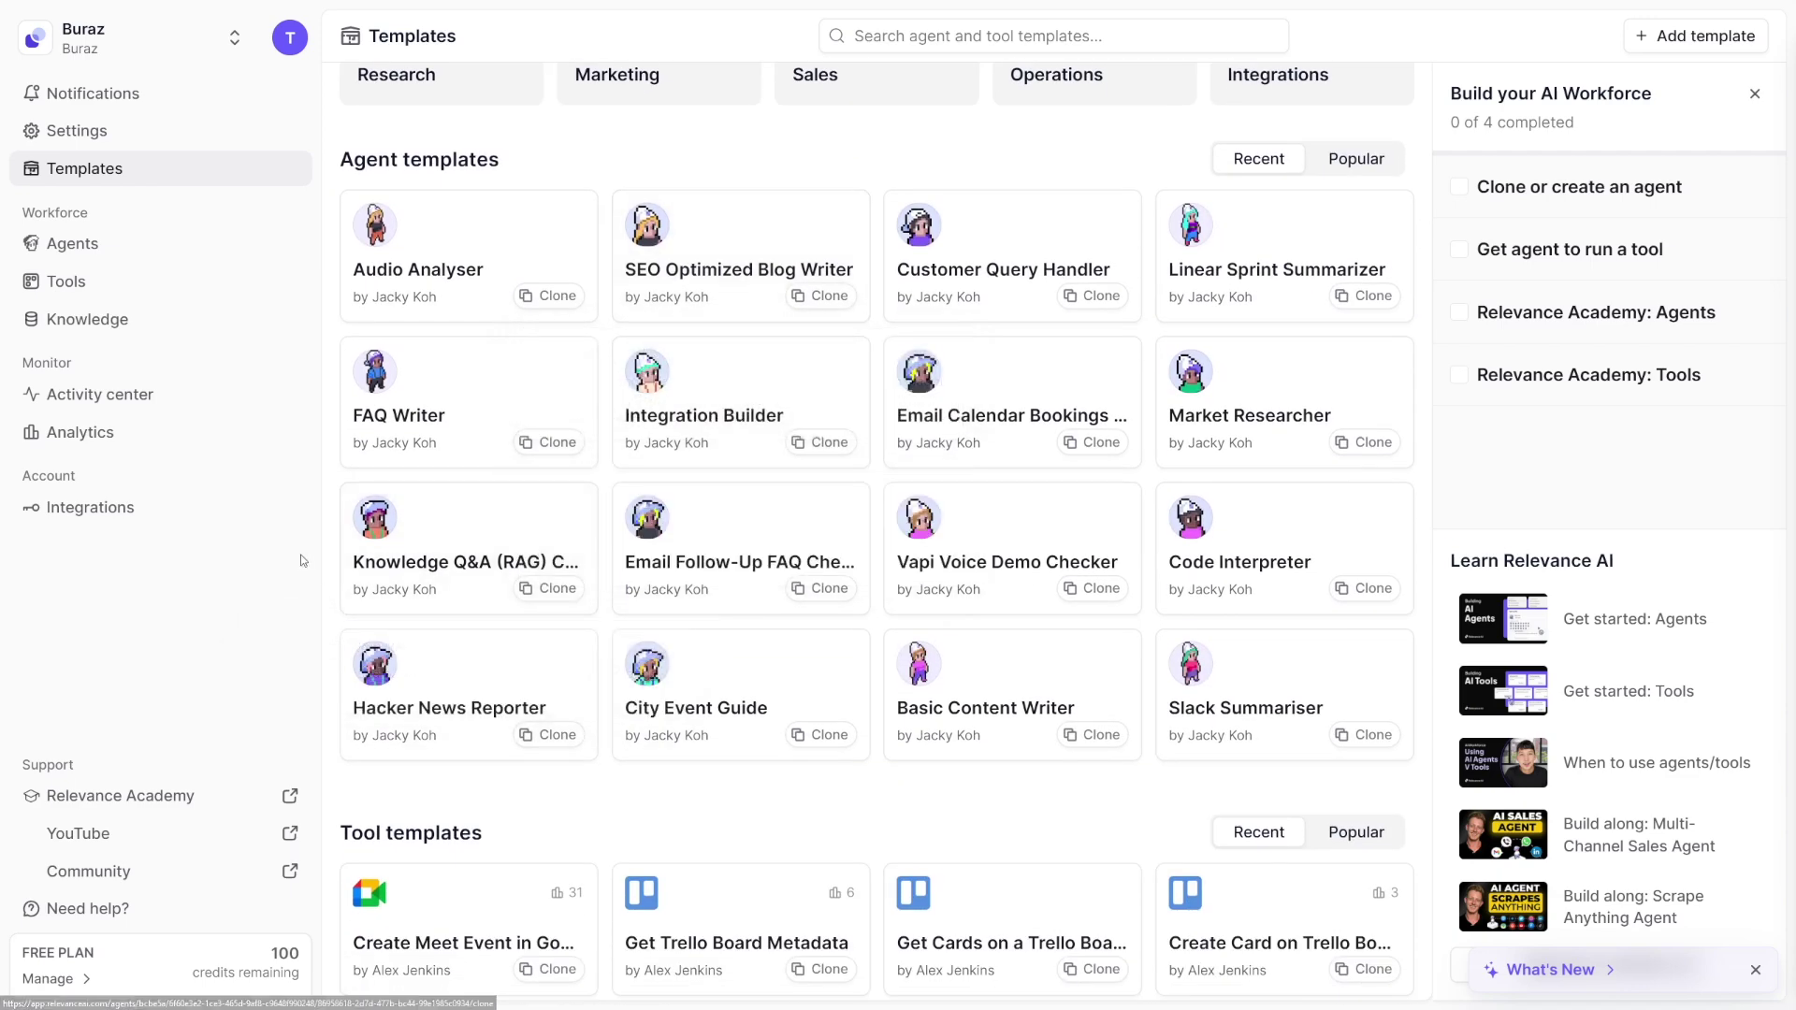
mouse_move(703, 239)
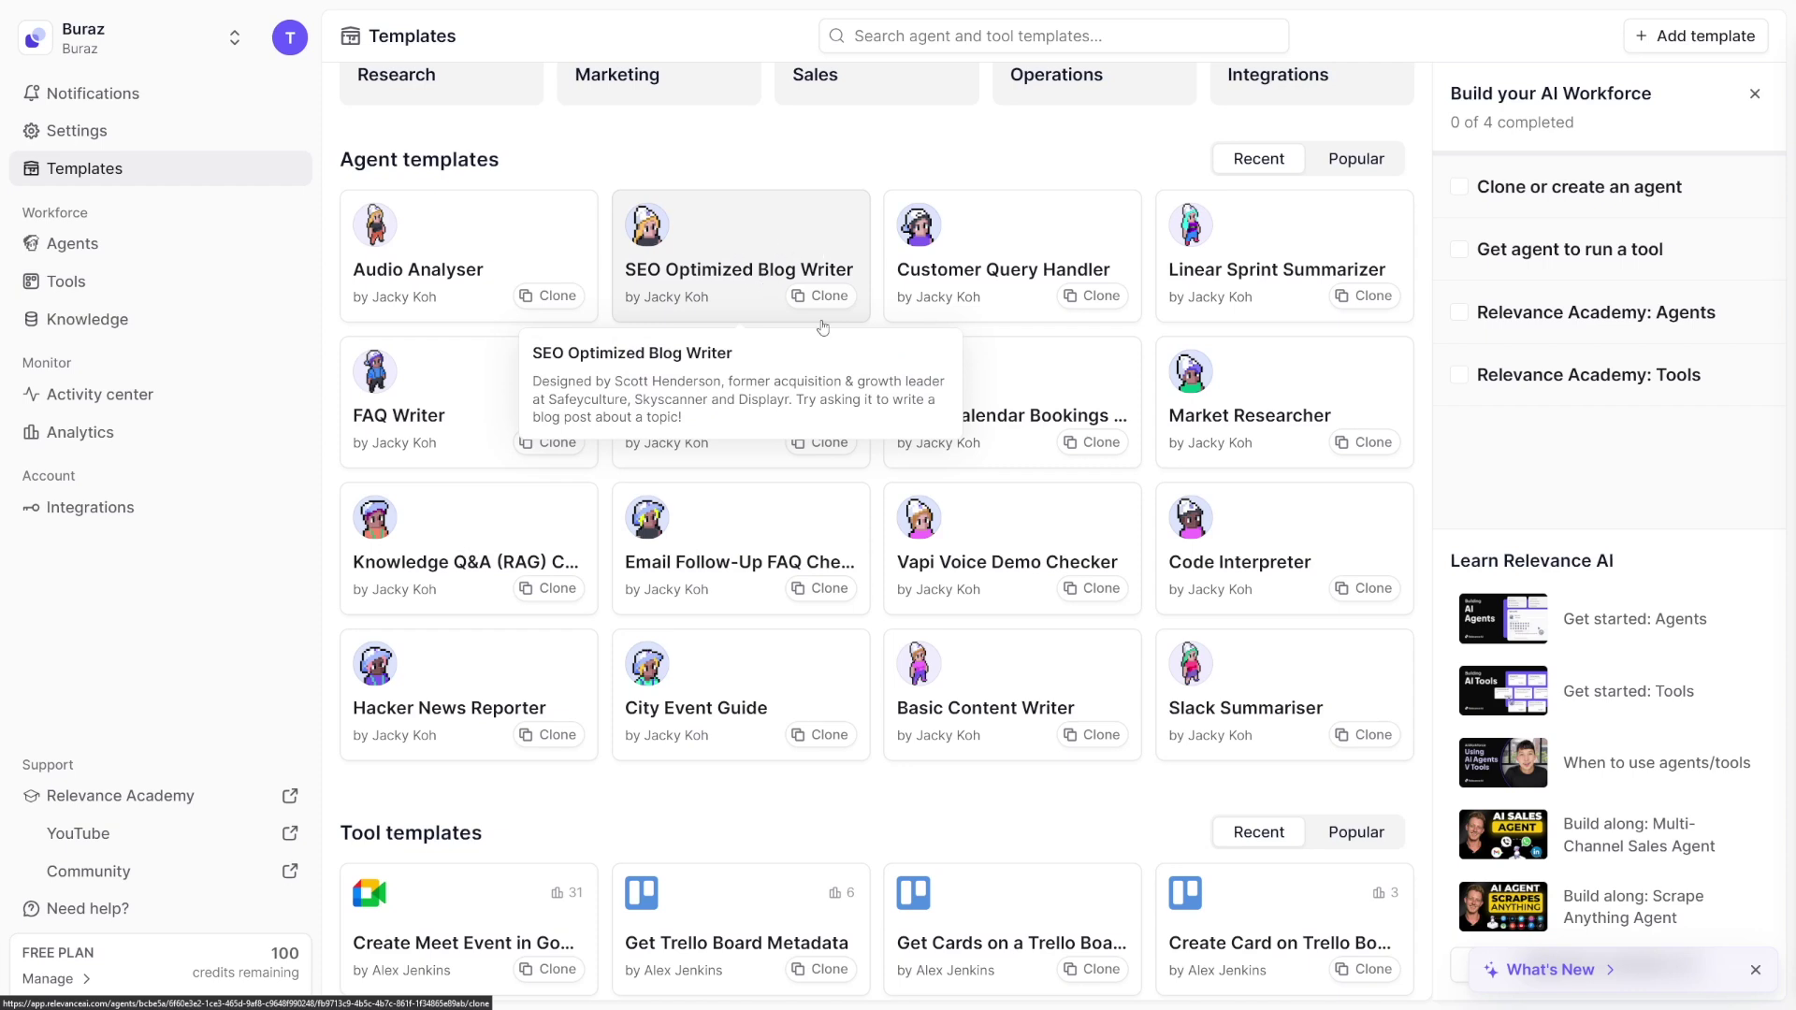
mouse_move(1315, 697)
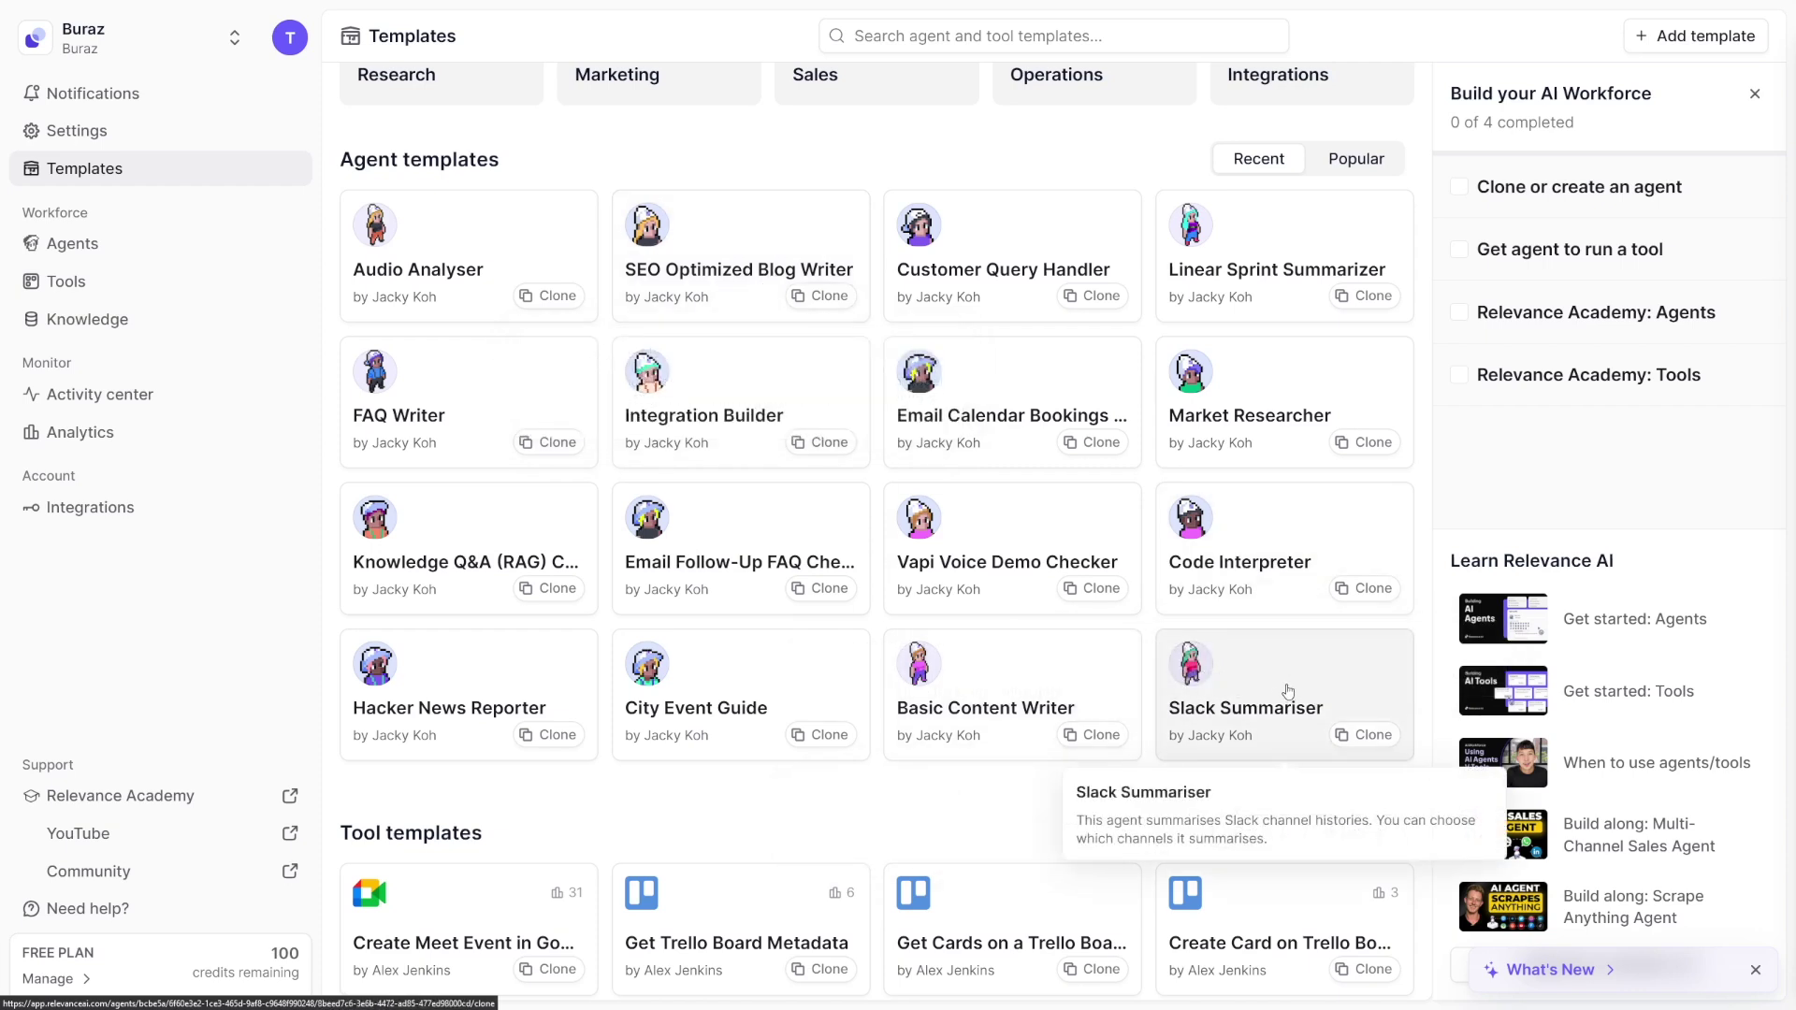
mouse_move(997, 268)
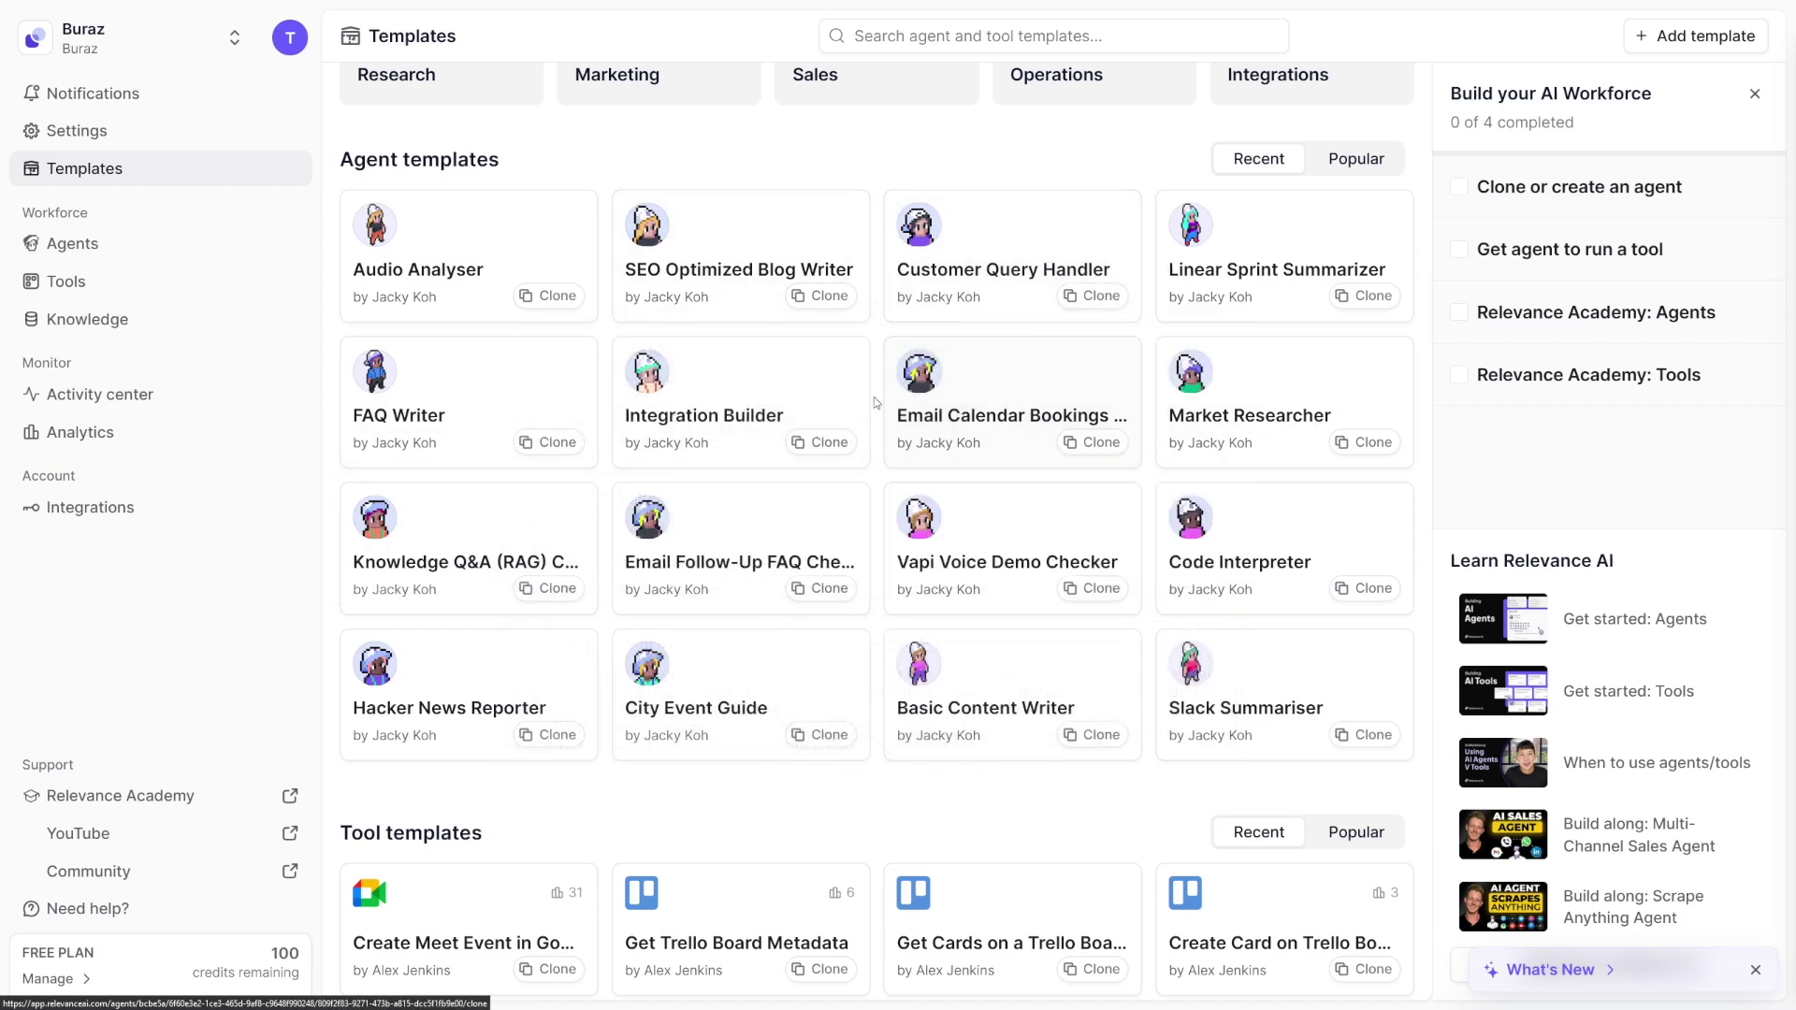
mouse_move(737, 383)
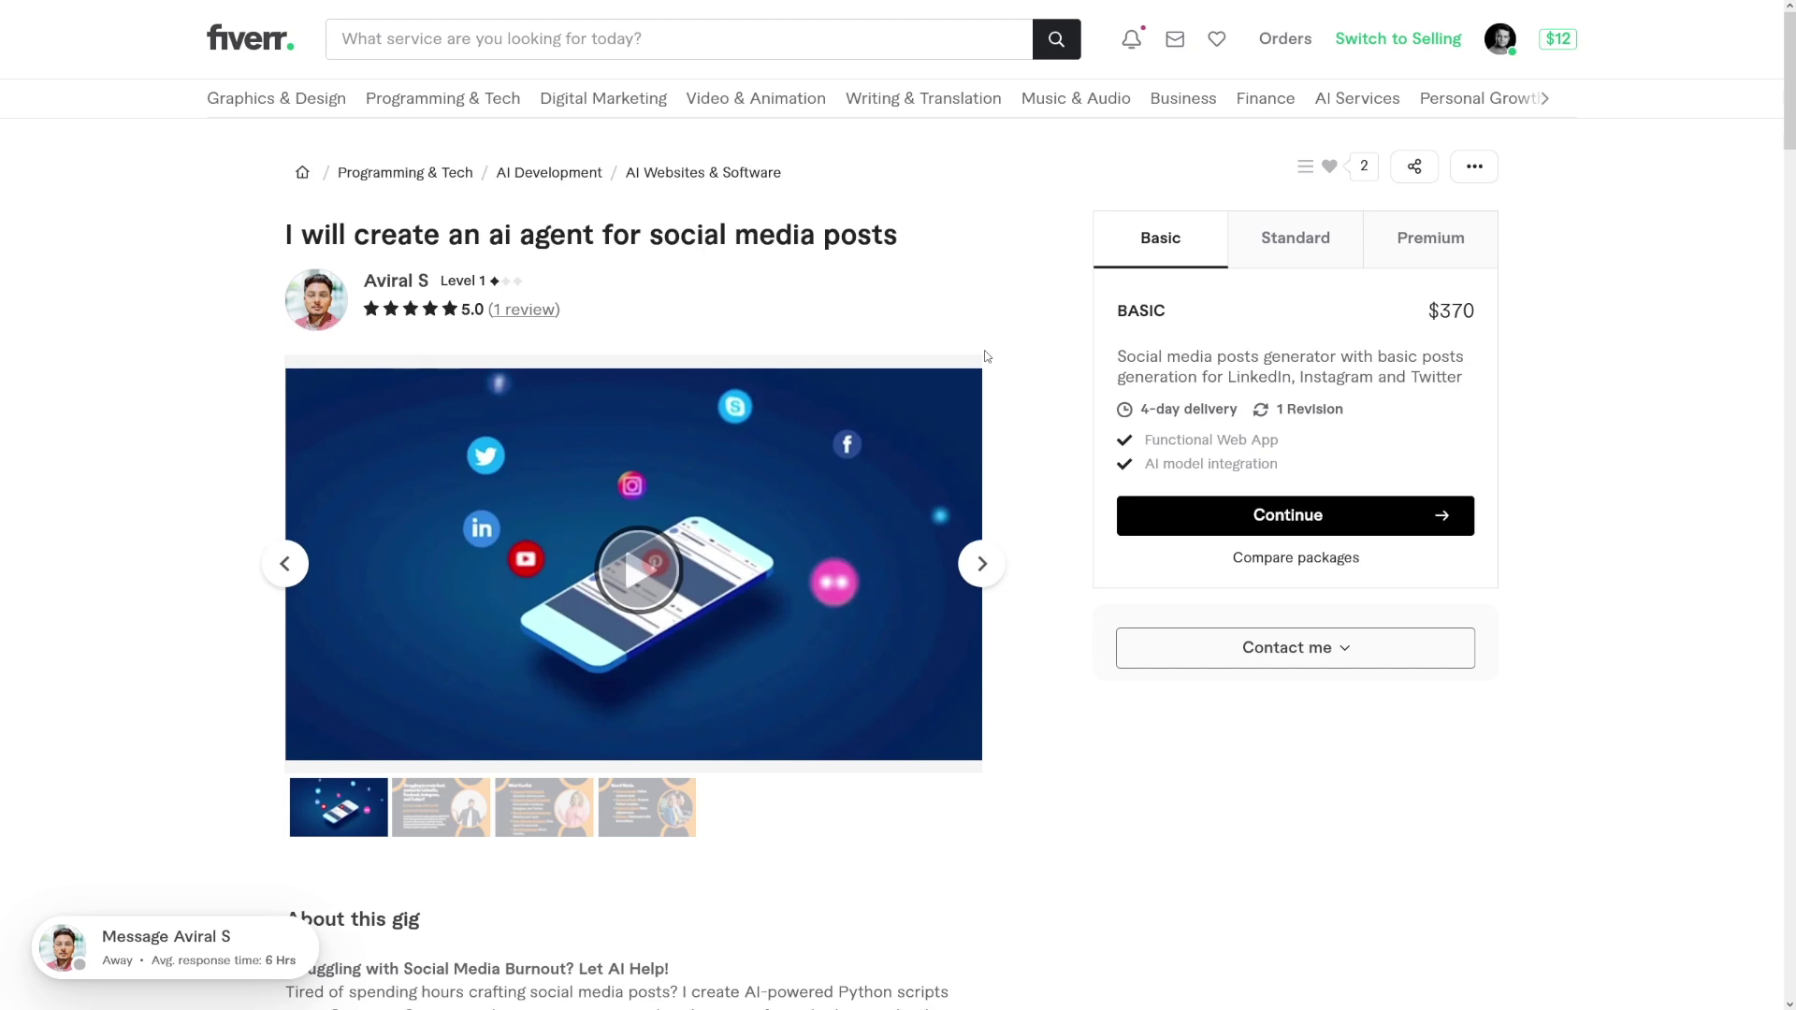
Step: Switch to Fiverr and examine the title and Basic package price of the gig offering a social media posts AI agent
left_click_drag(484, 235, 900, 236)
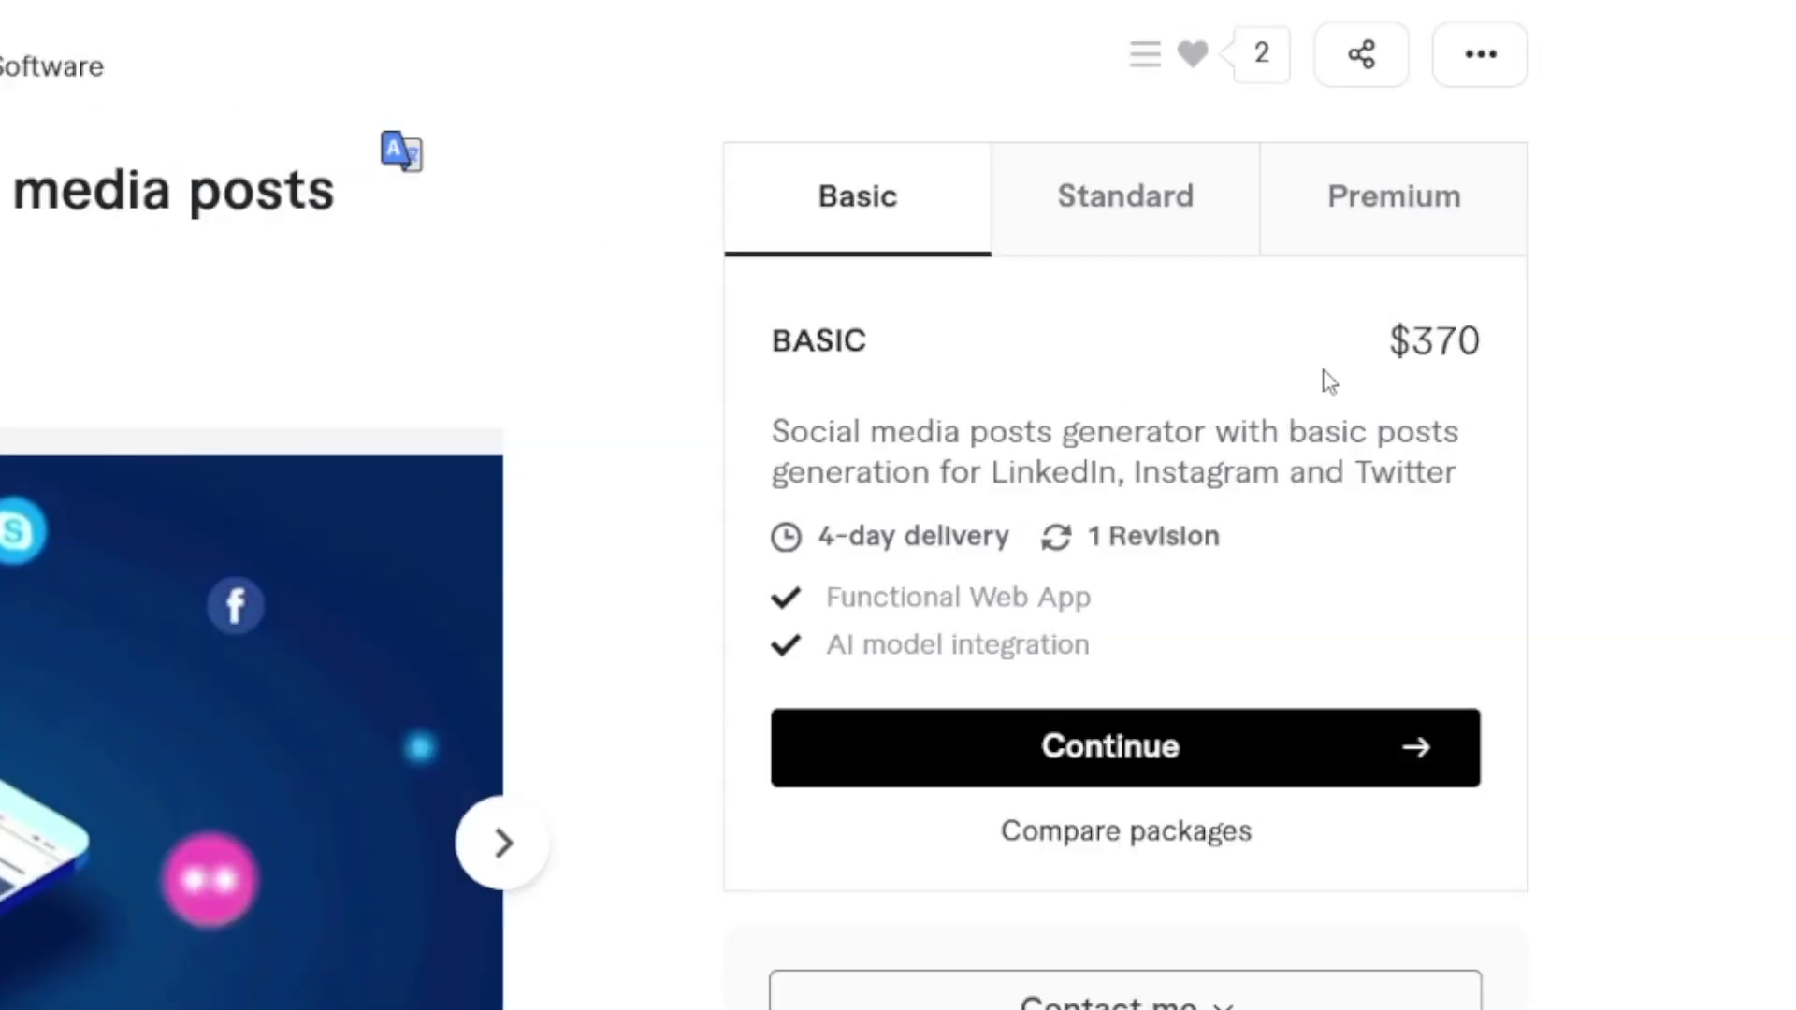
left_click_drag(1428, 311, 1475, 348)
left_click(1466, 345)
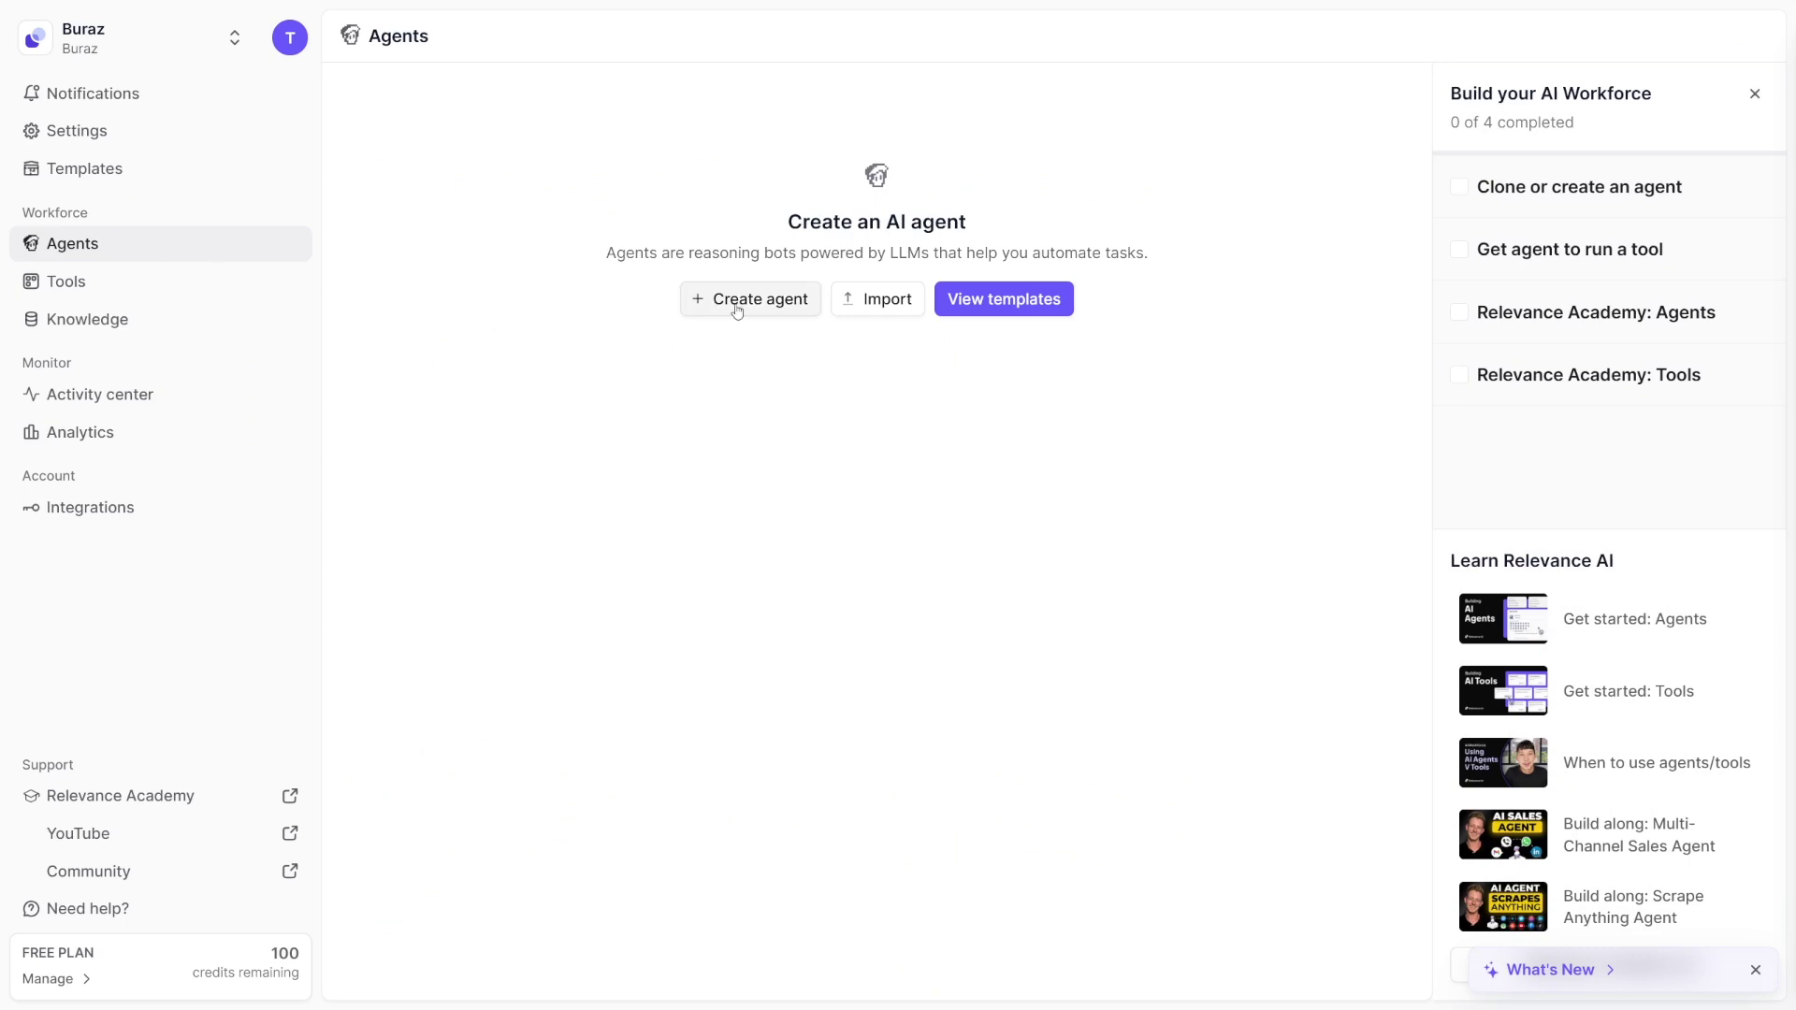
Step: Start creating a new agent in Relevance AI and review its profile fields, integration triggers and core instructions
left_click(741, 300)
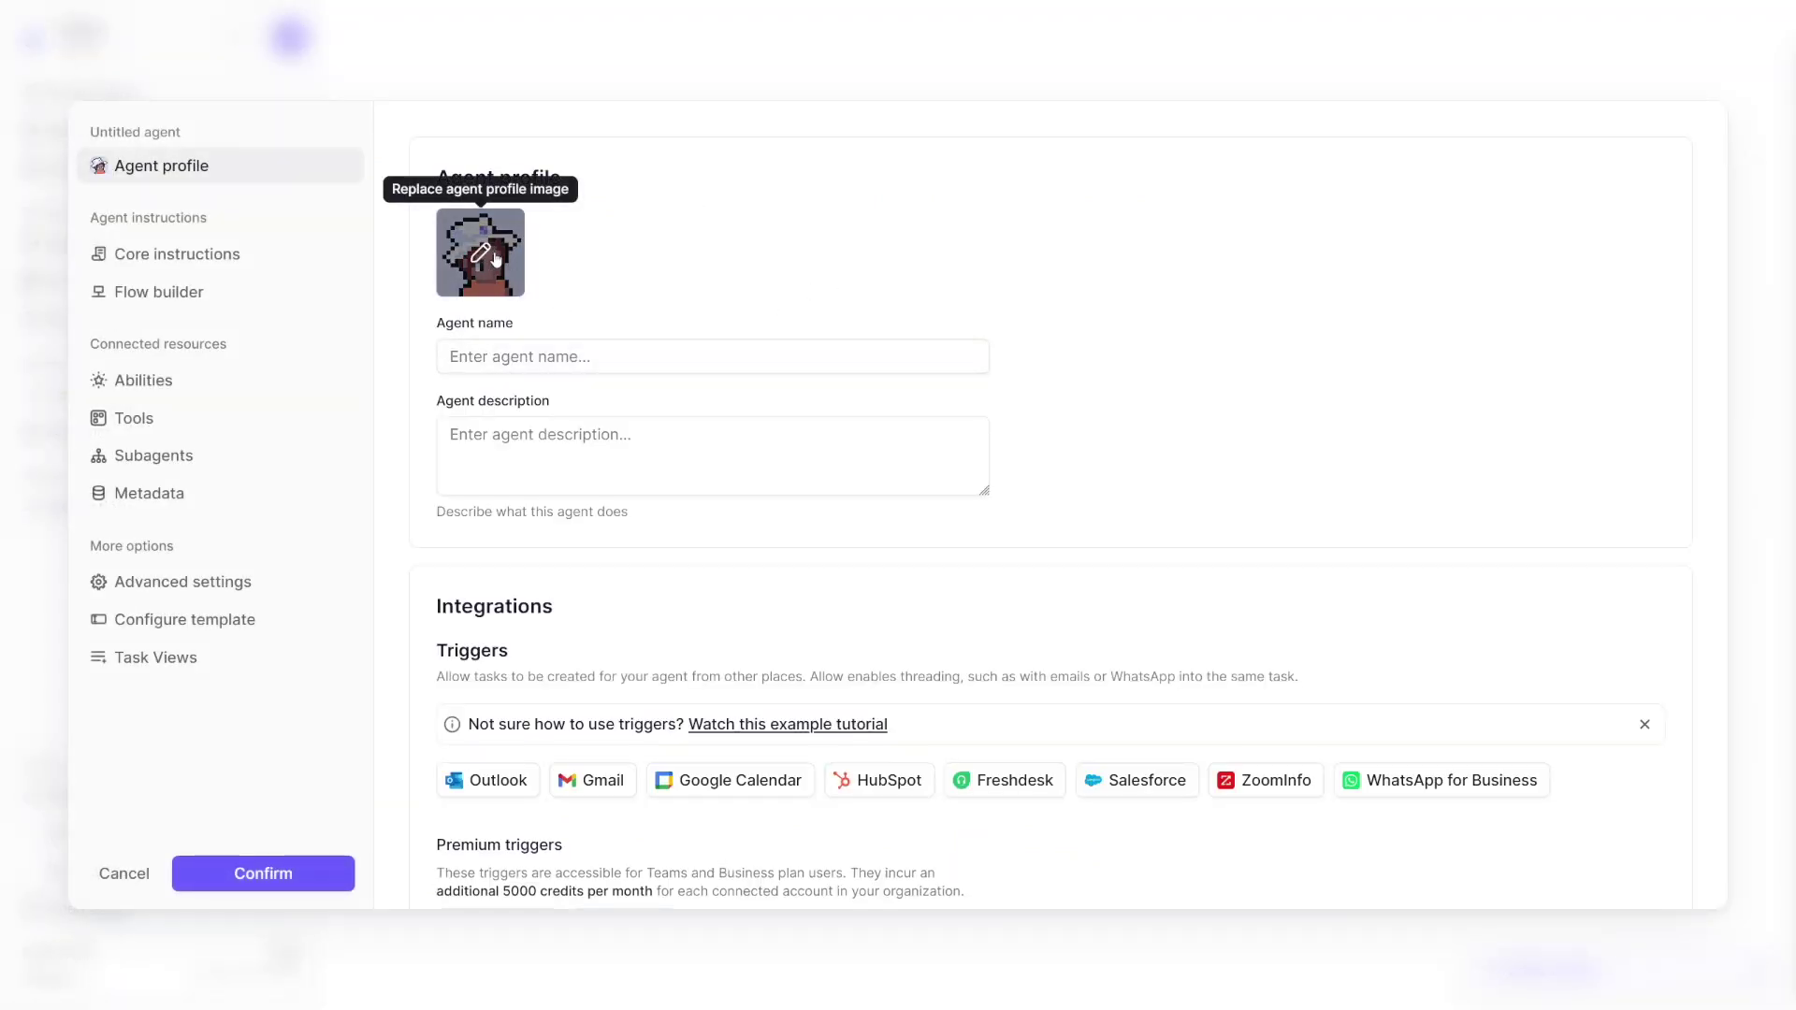
left_click(584, 357)
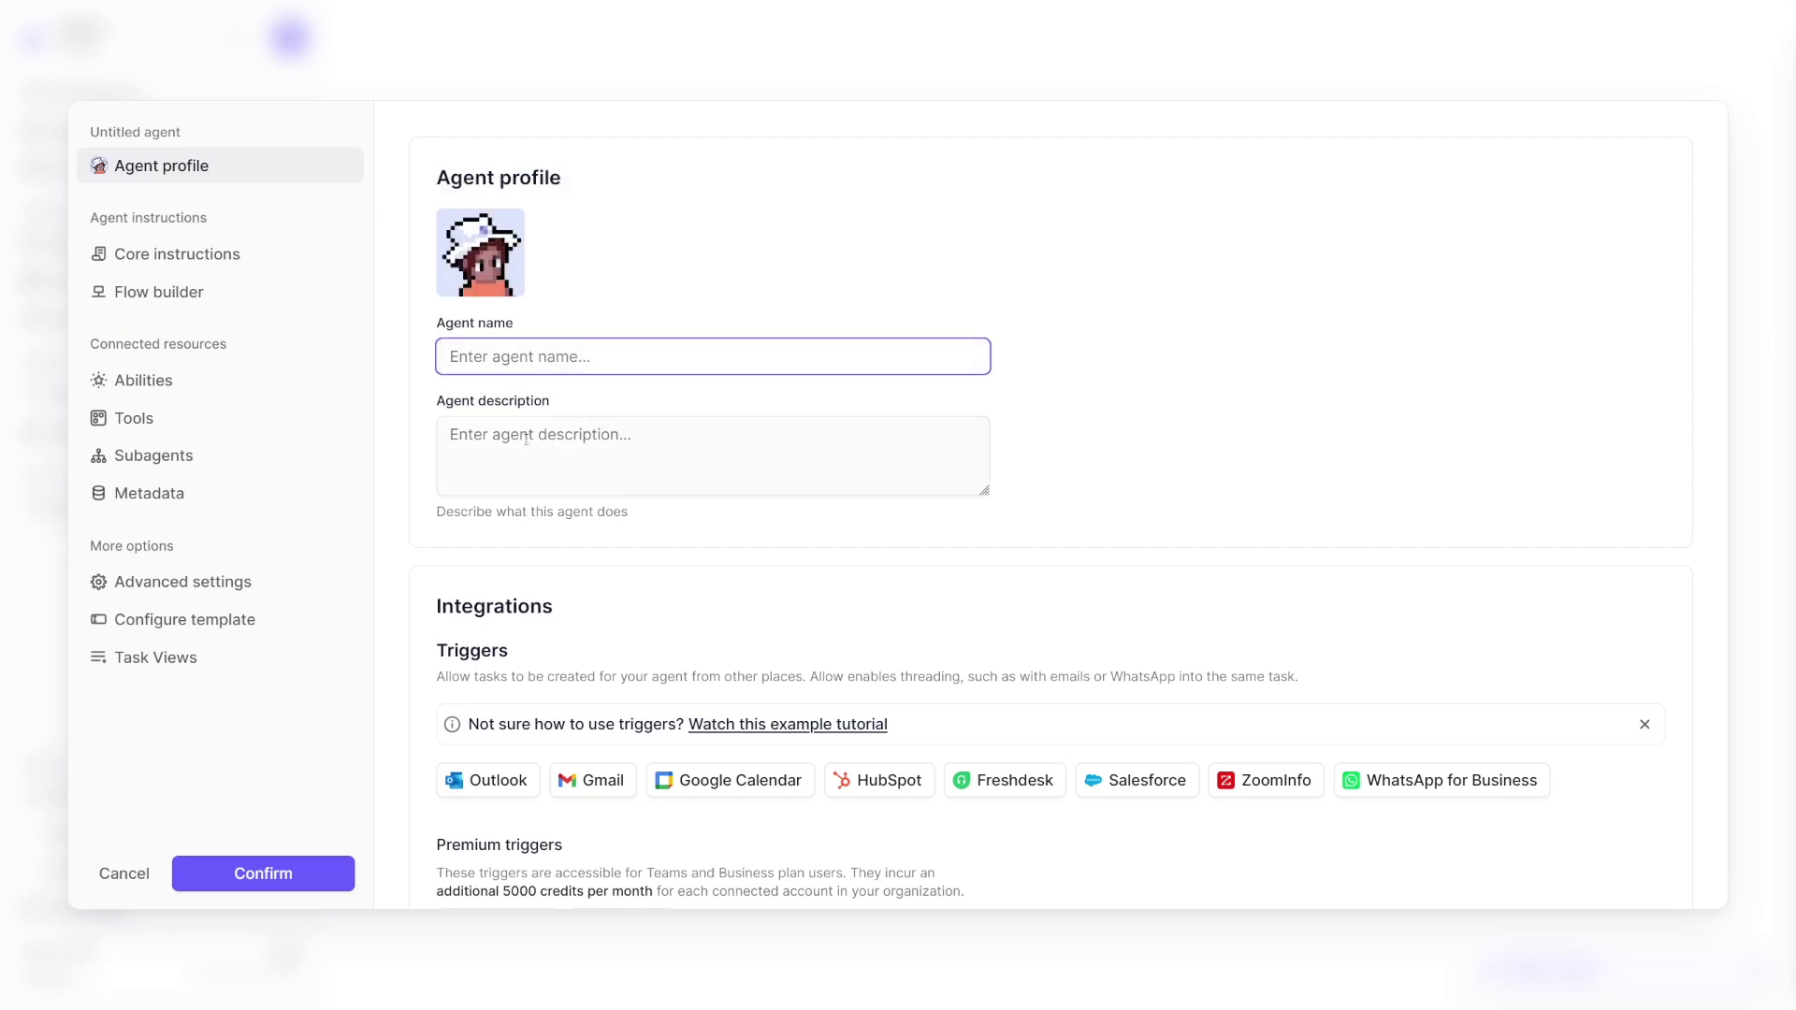
left_click(603, 445)
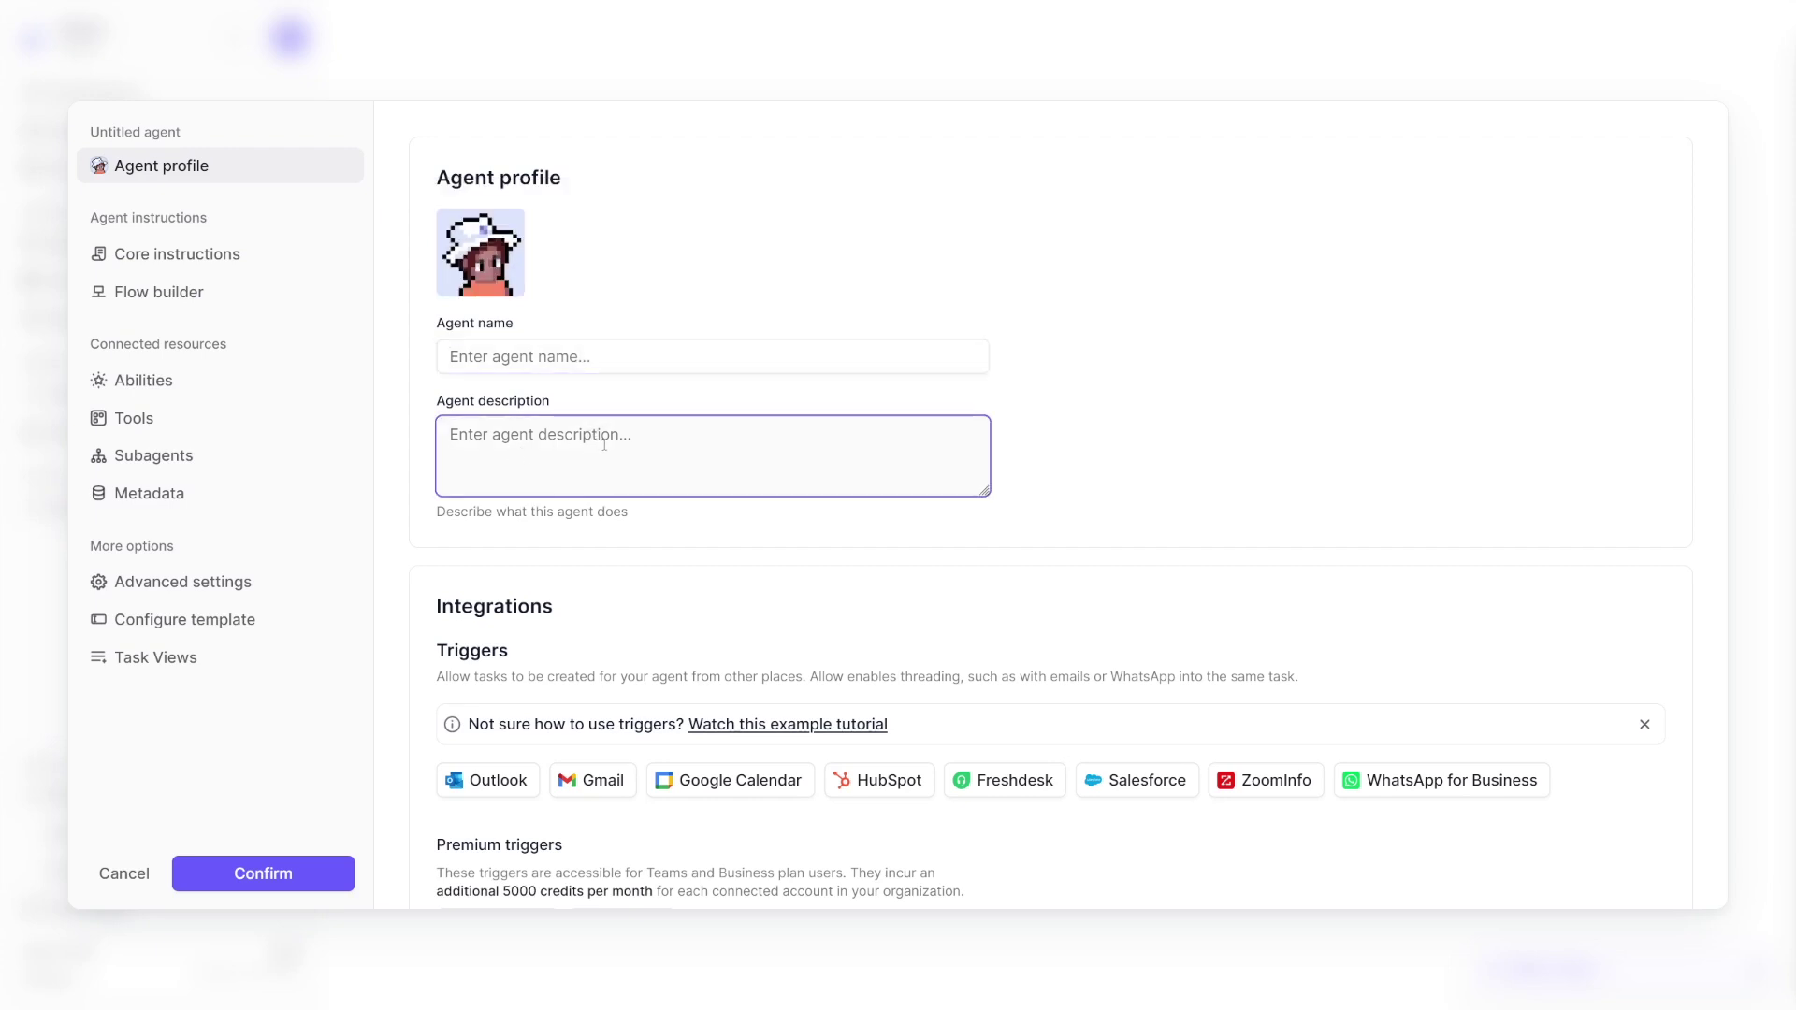
scroll(654, 622, "down", 1)
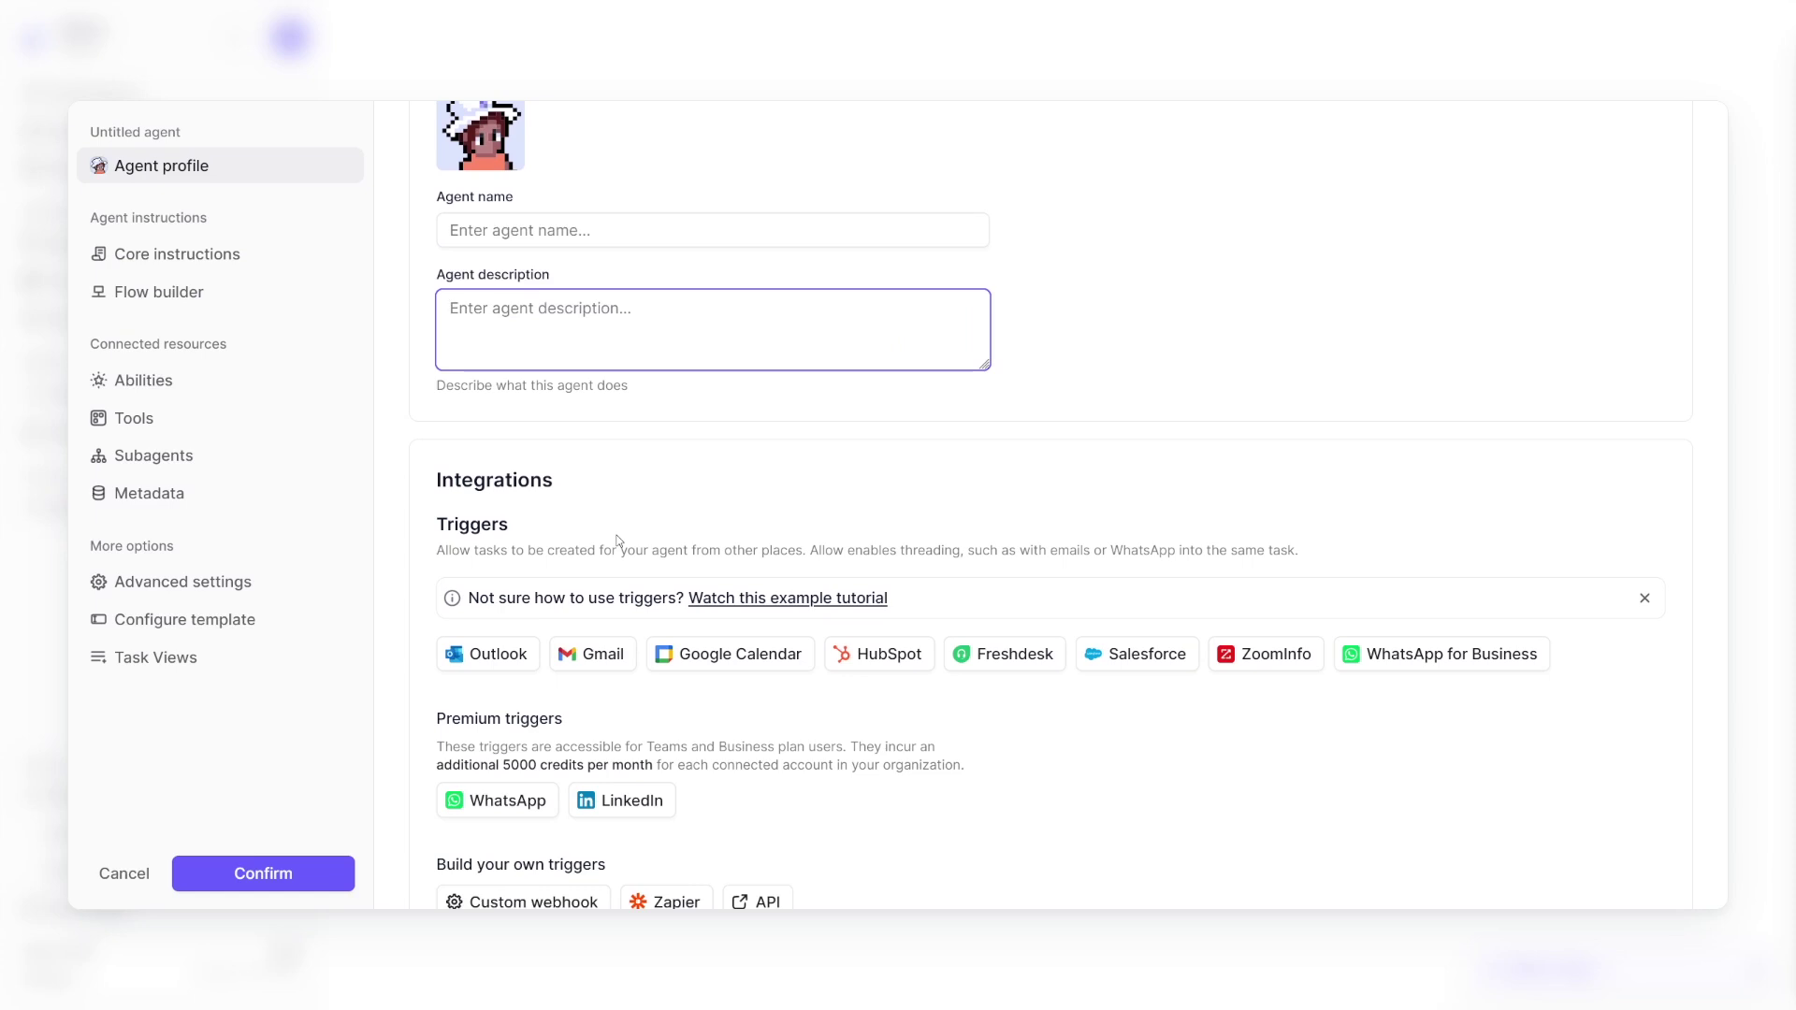
scroll(723, 534, "down", 1)
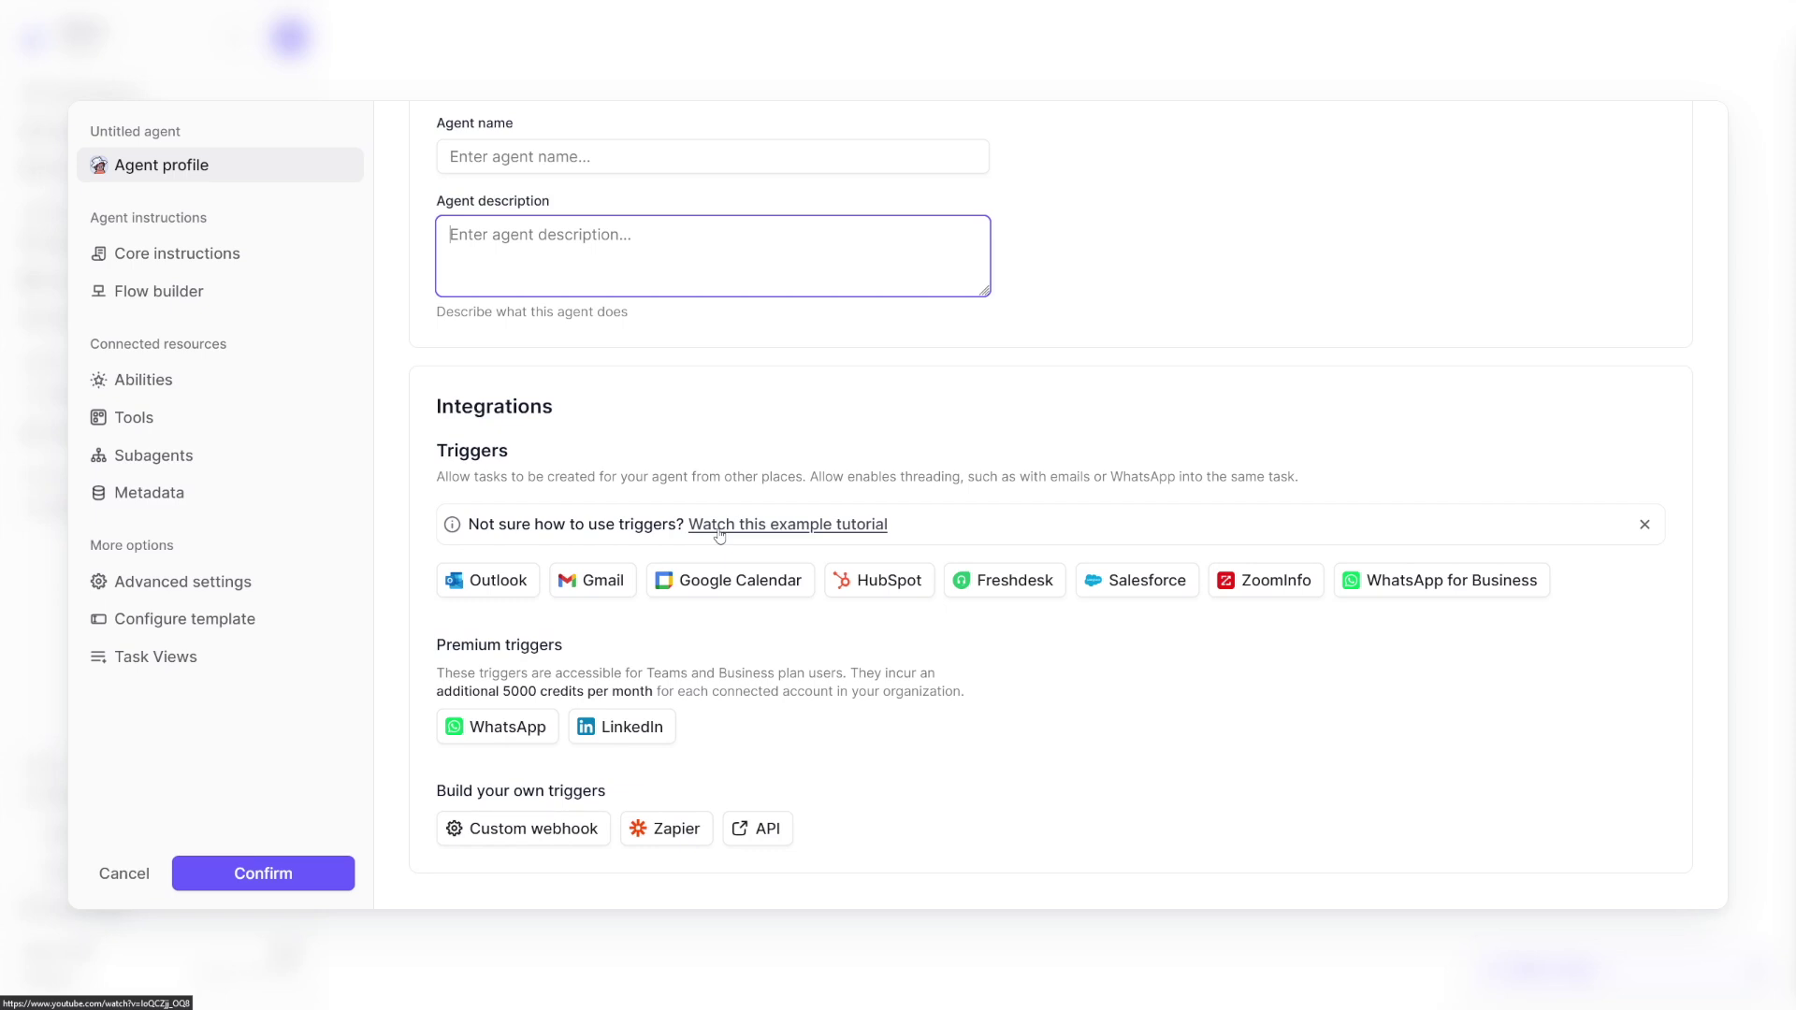
left_click_drag(468, 523, 687, 526)
left_click(687, 525)
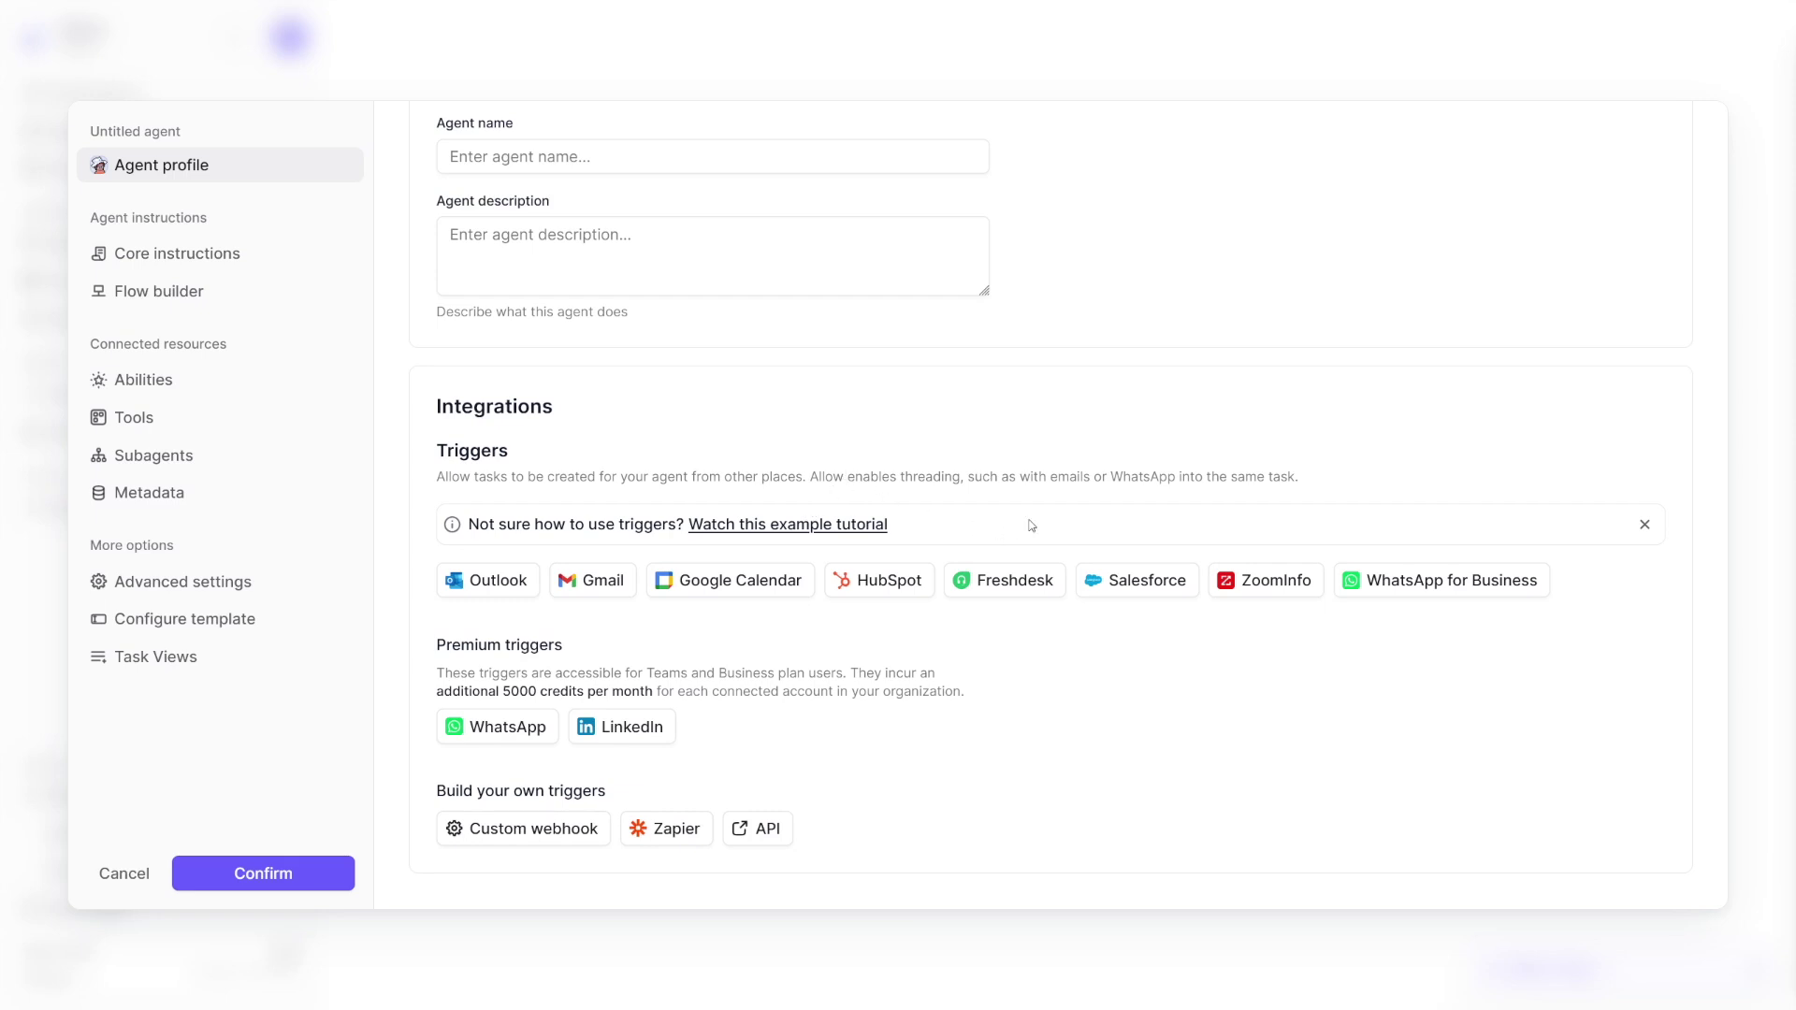
scroll(889, 560, "up", 3)
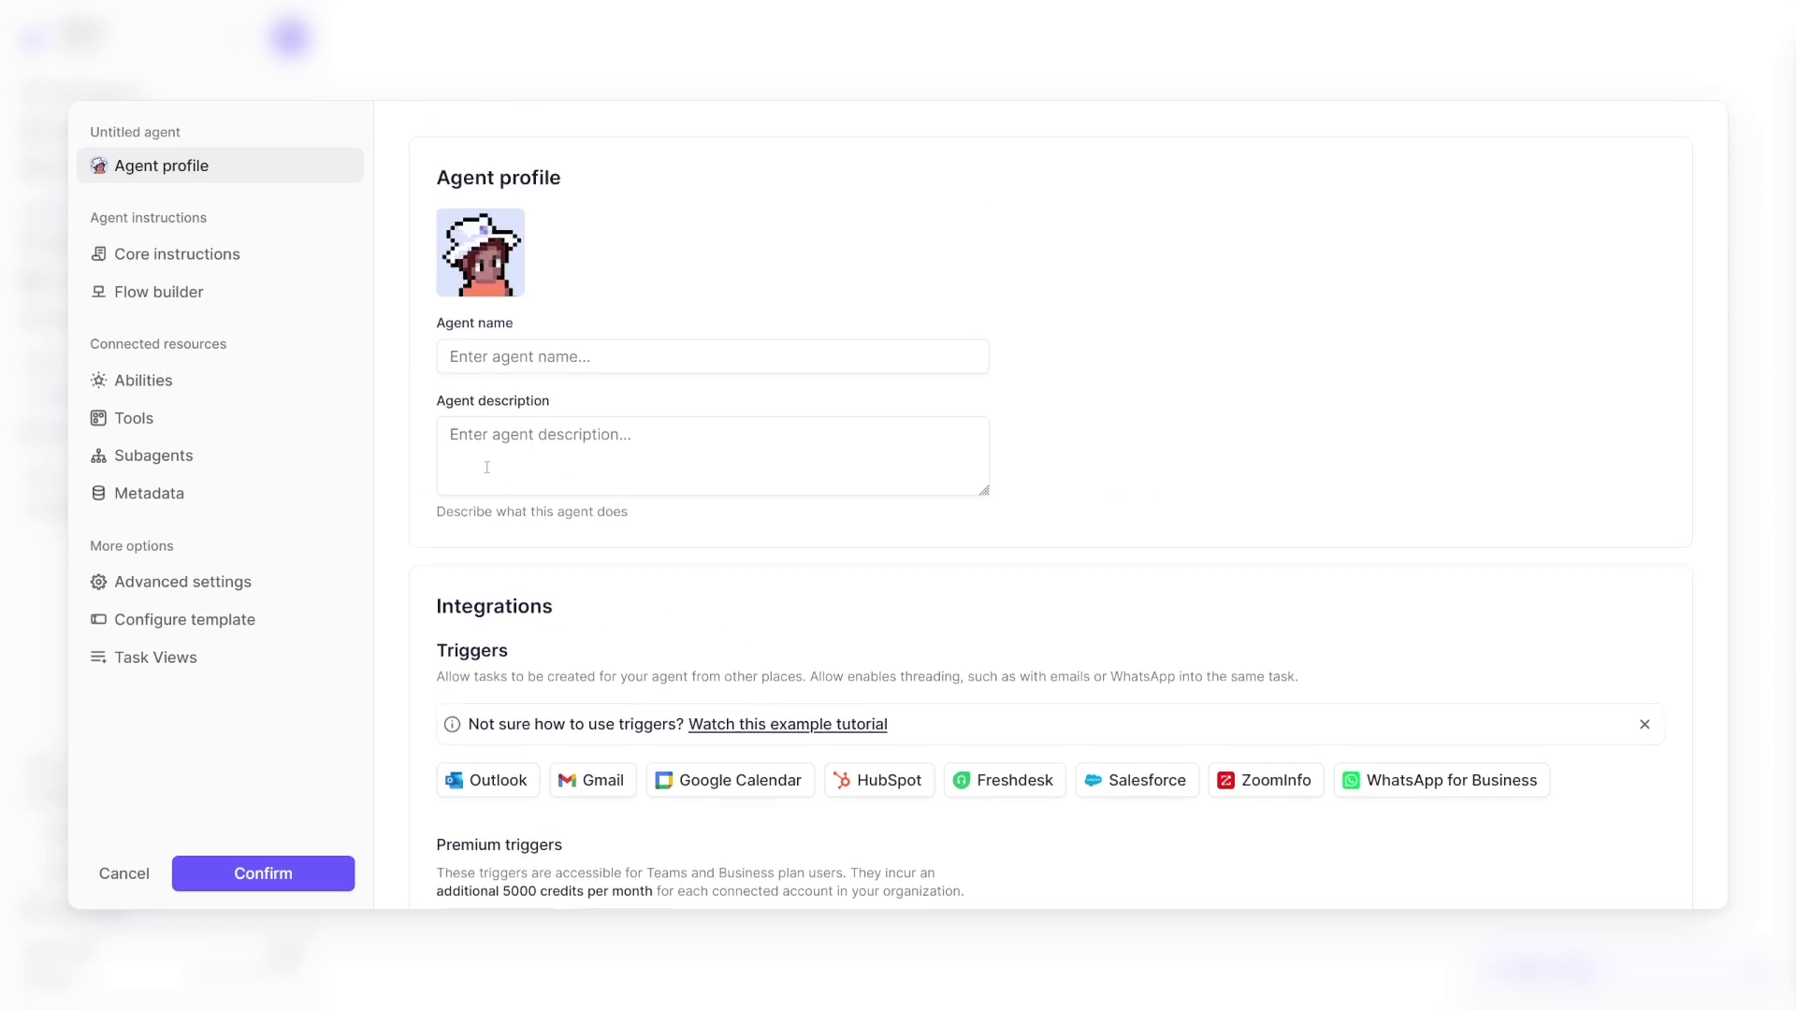
left_click(187, 263)
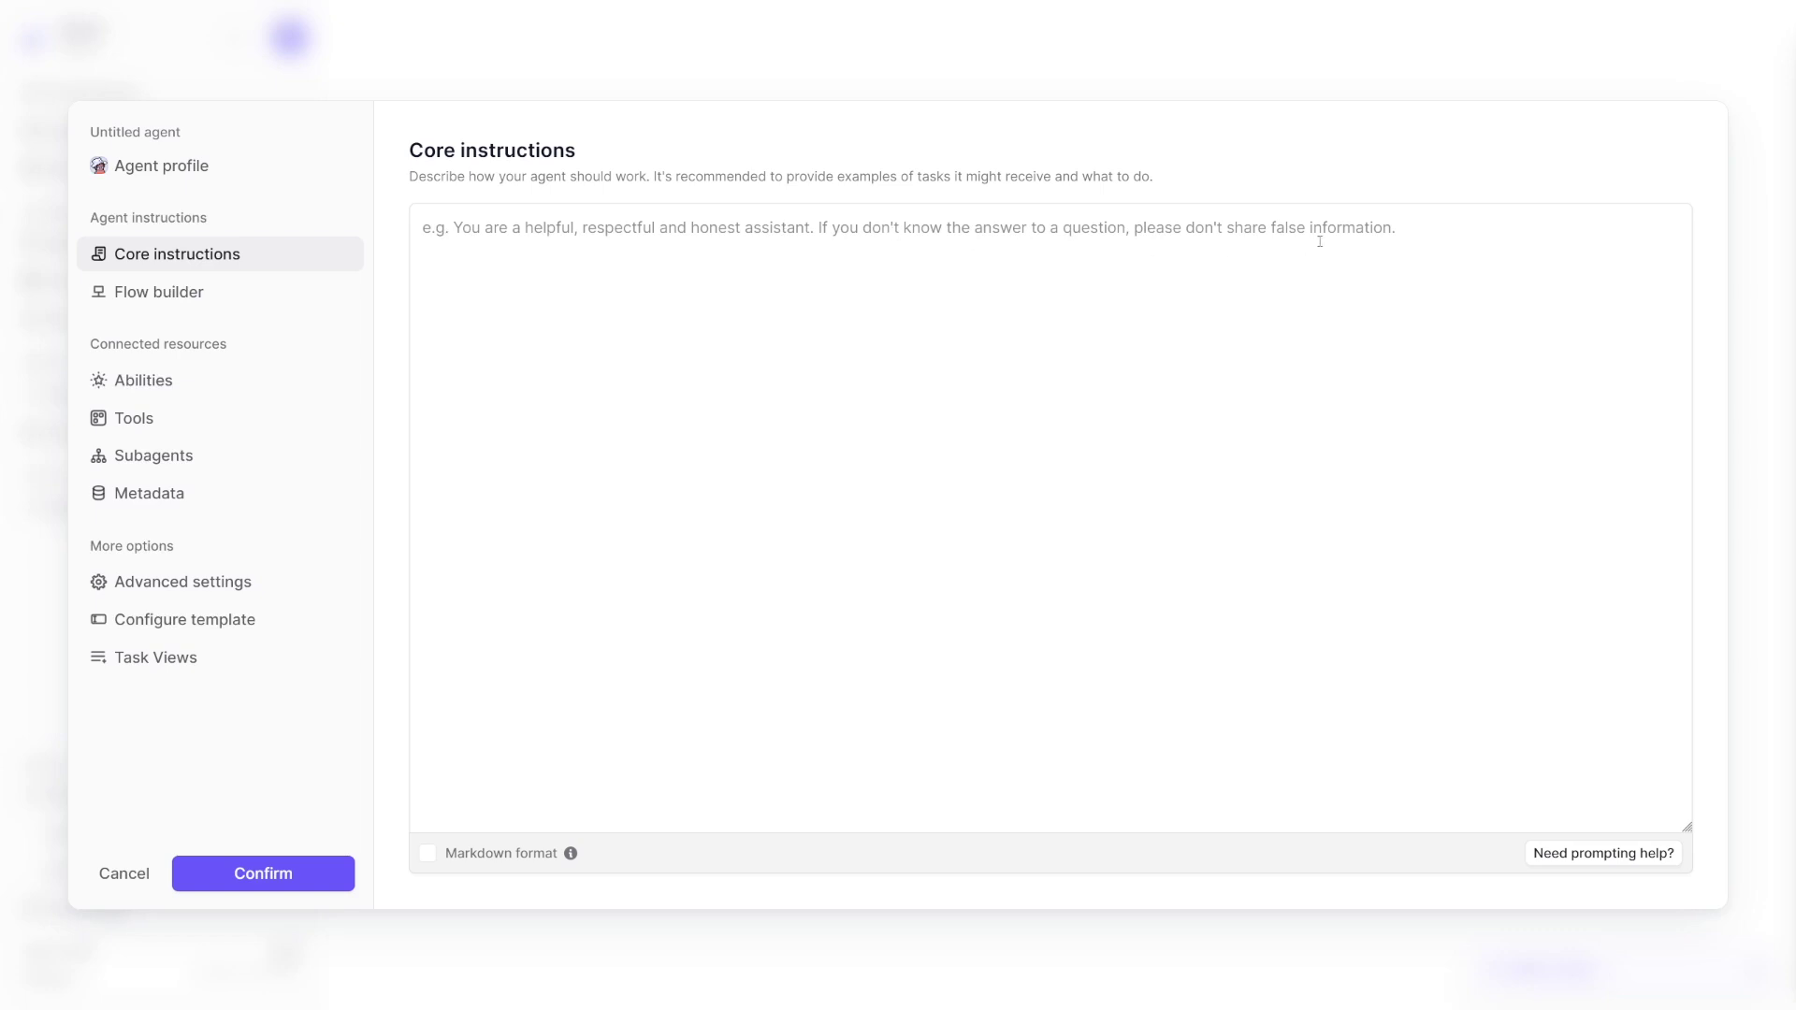
Step: Add an Instruction as the first step in the agent's flow with the text "a short poem abour the mo"
left_click(174, 295)
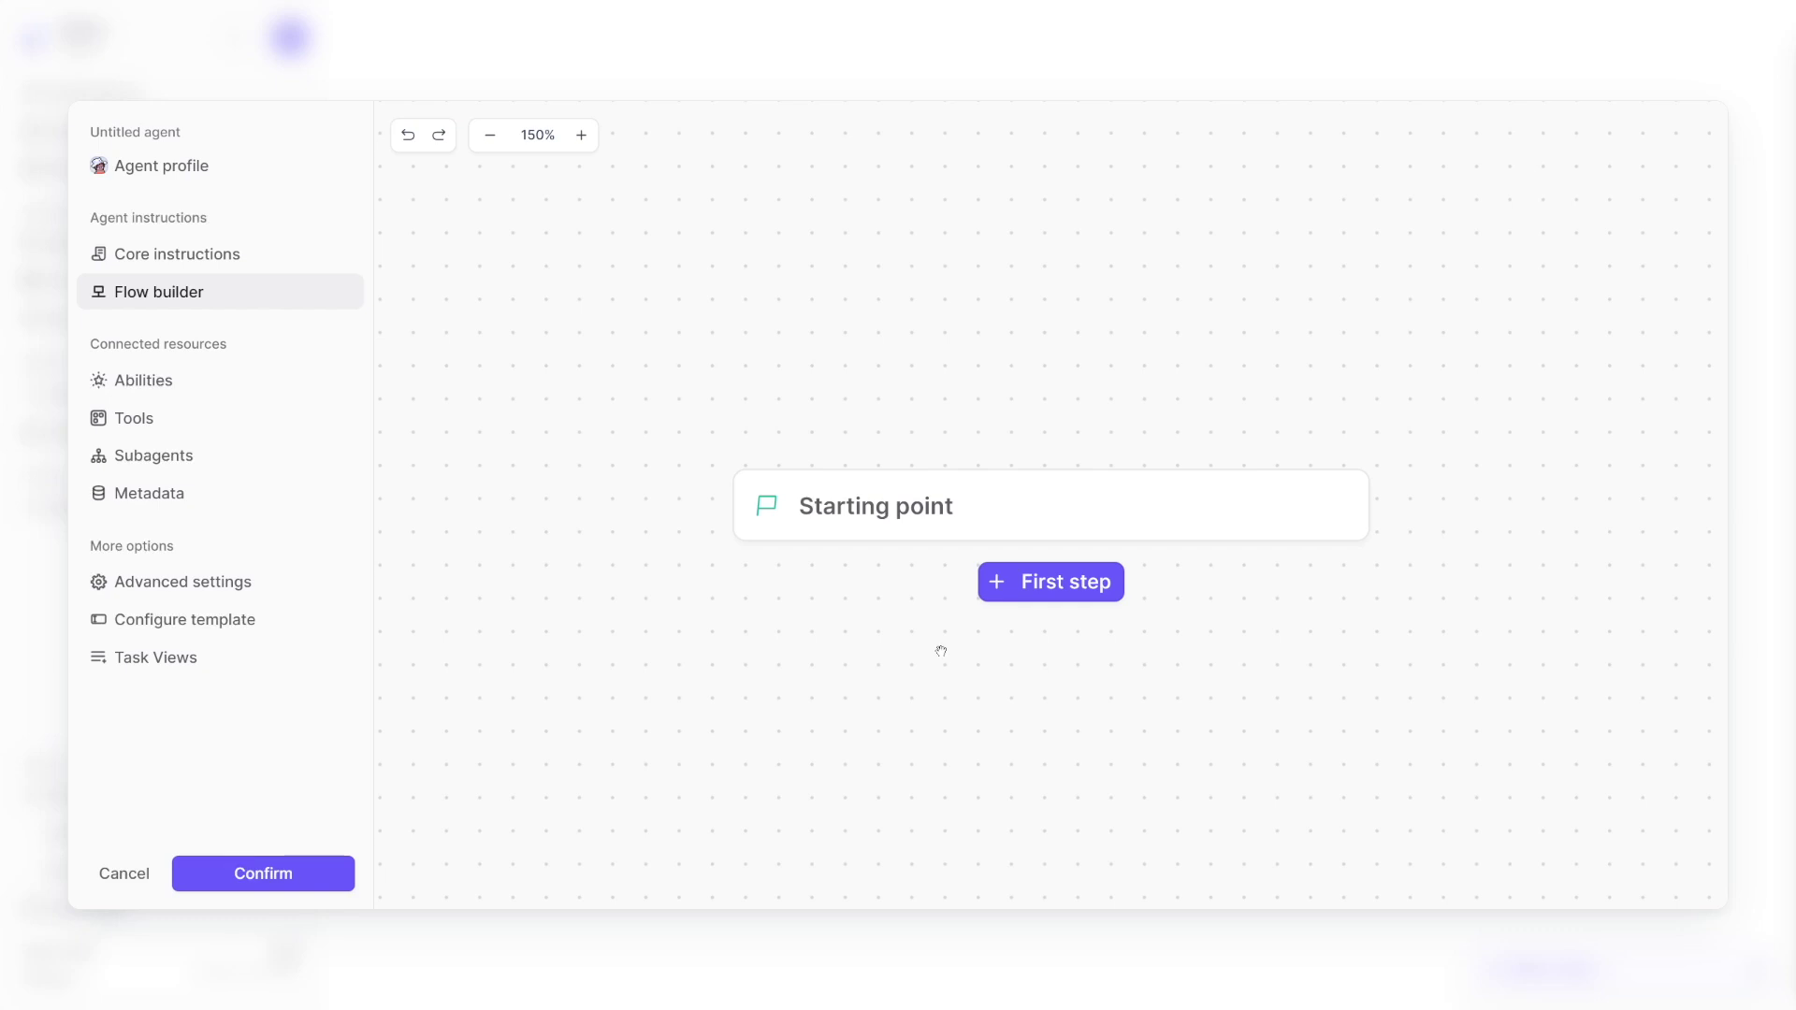
left_click(1050, 620)
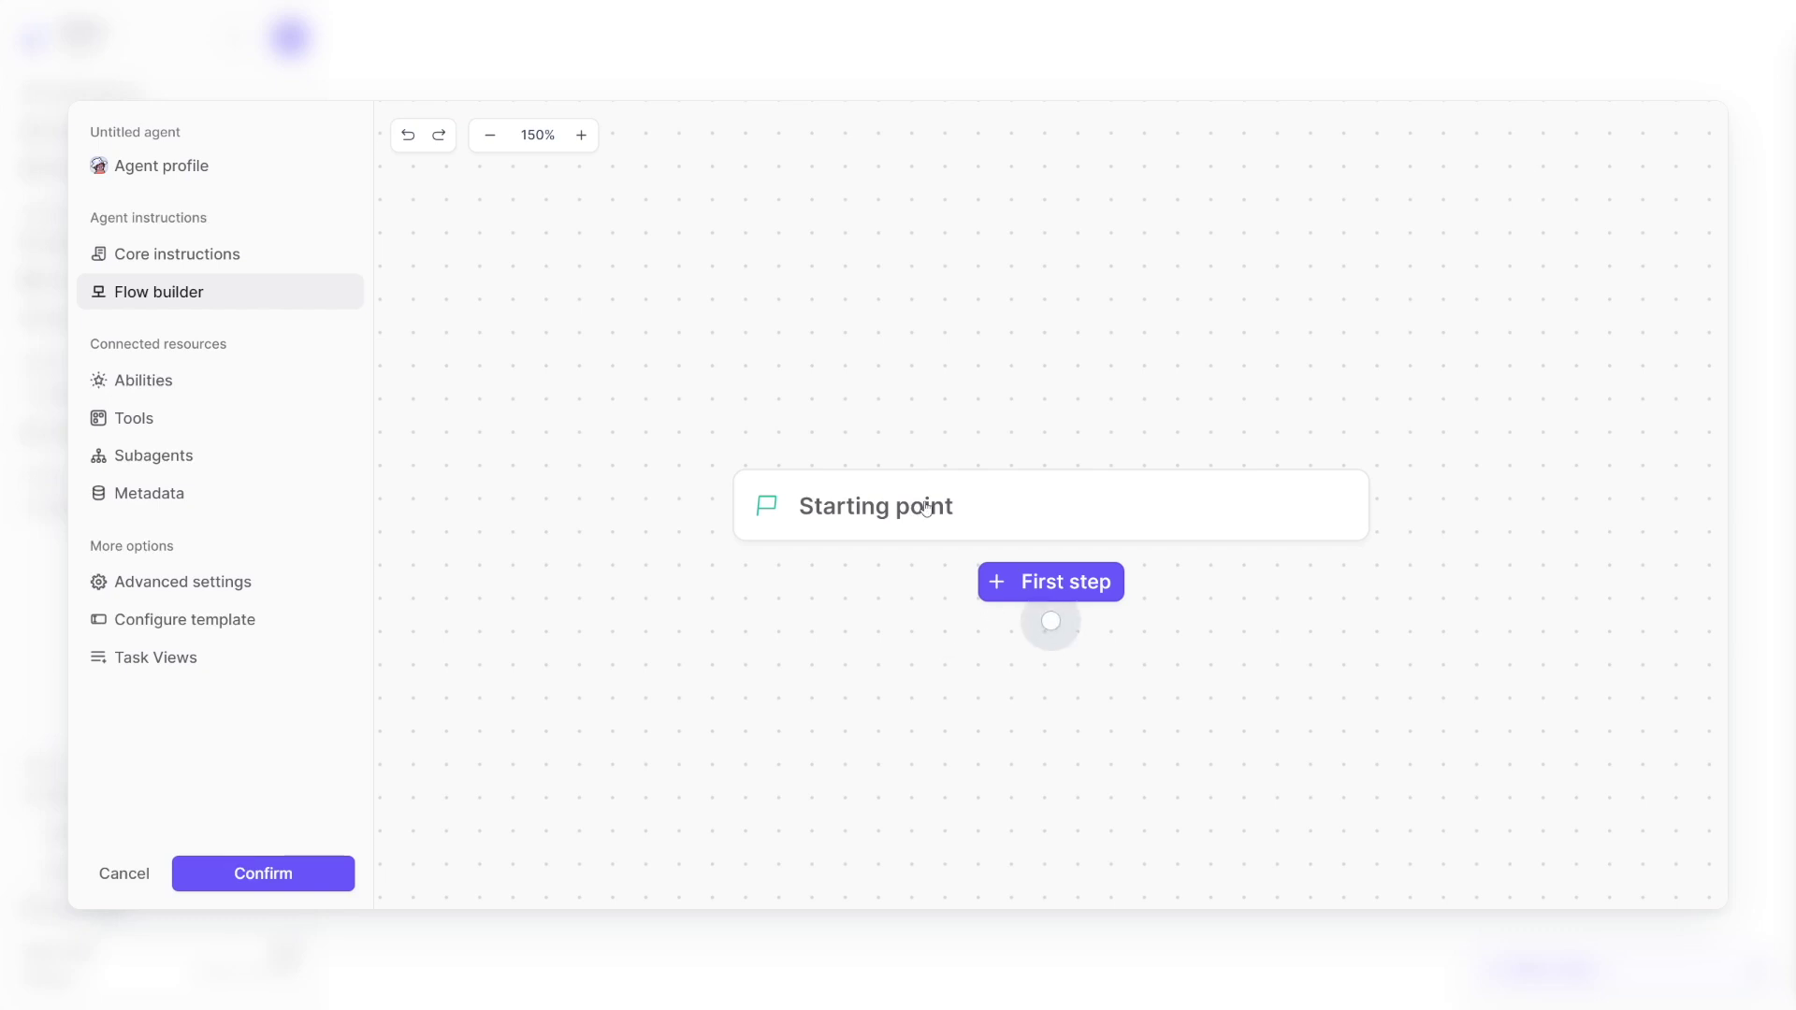
left_click(1055, 603)
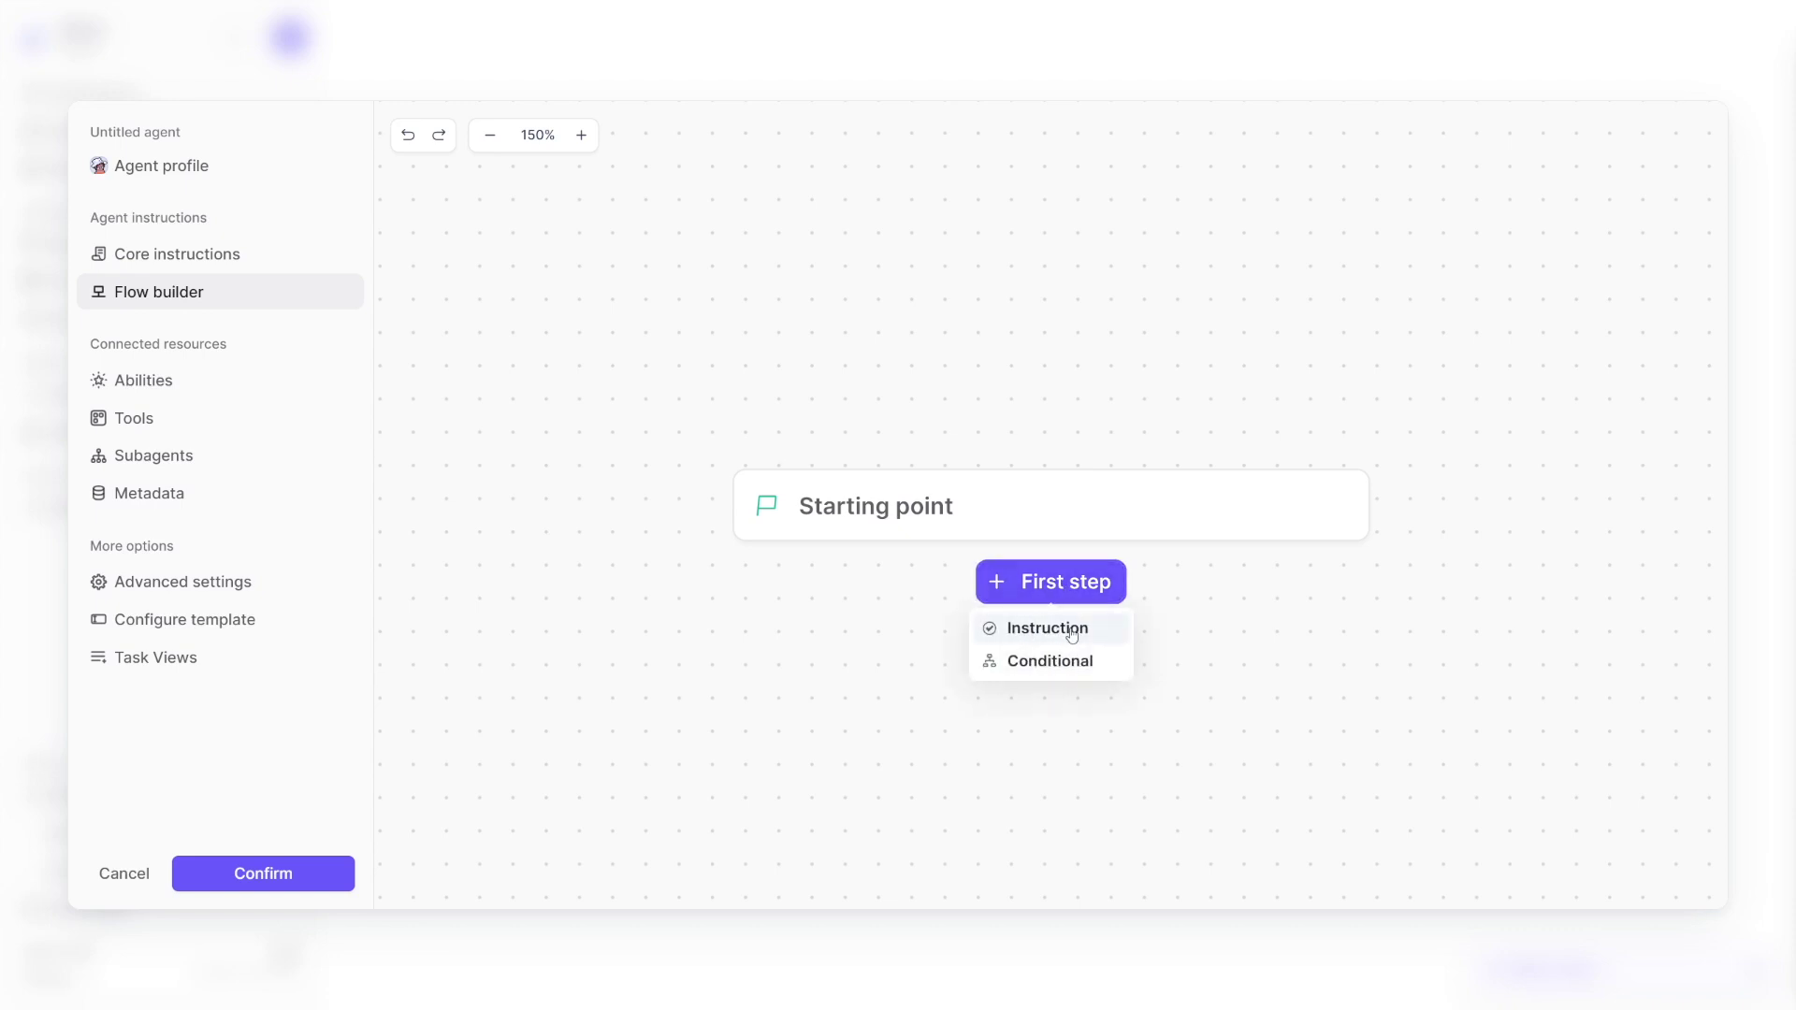
left_click(1067, 631)
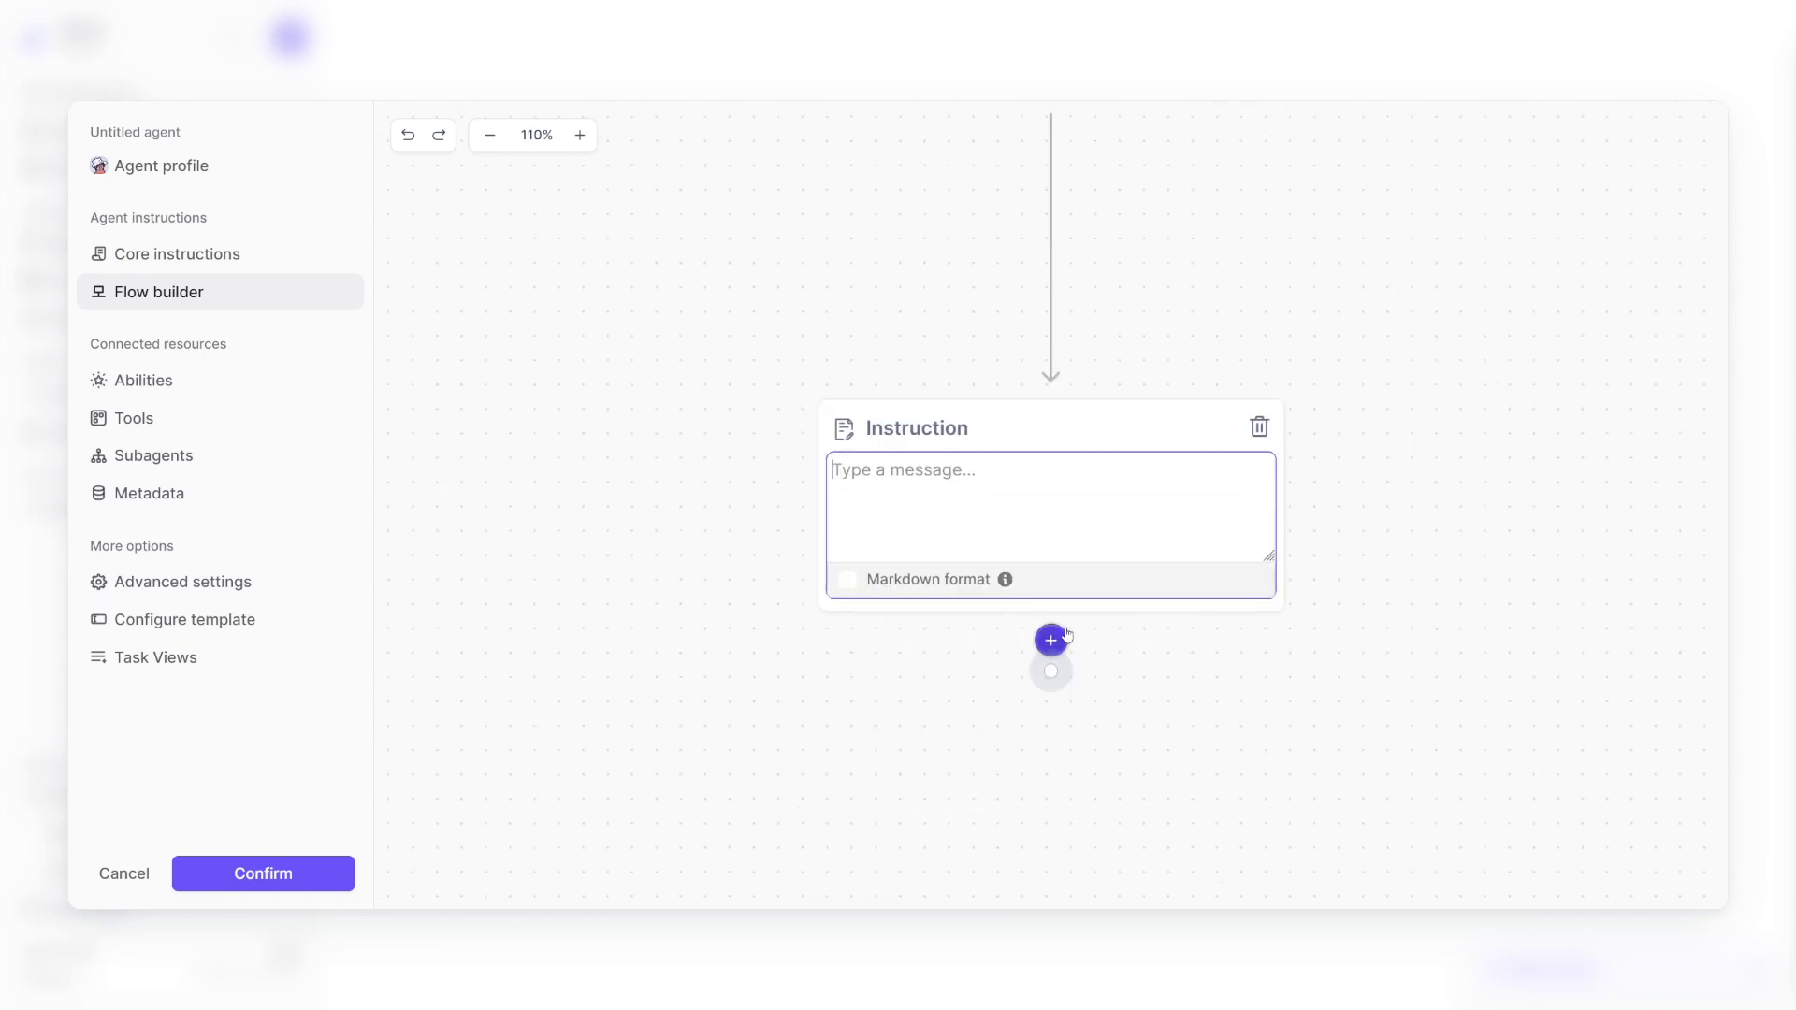
type("a short peom")
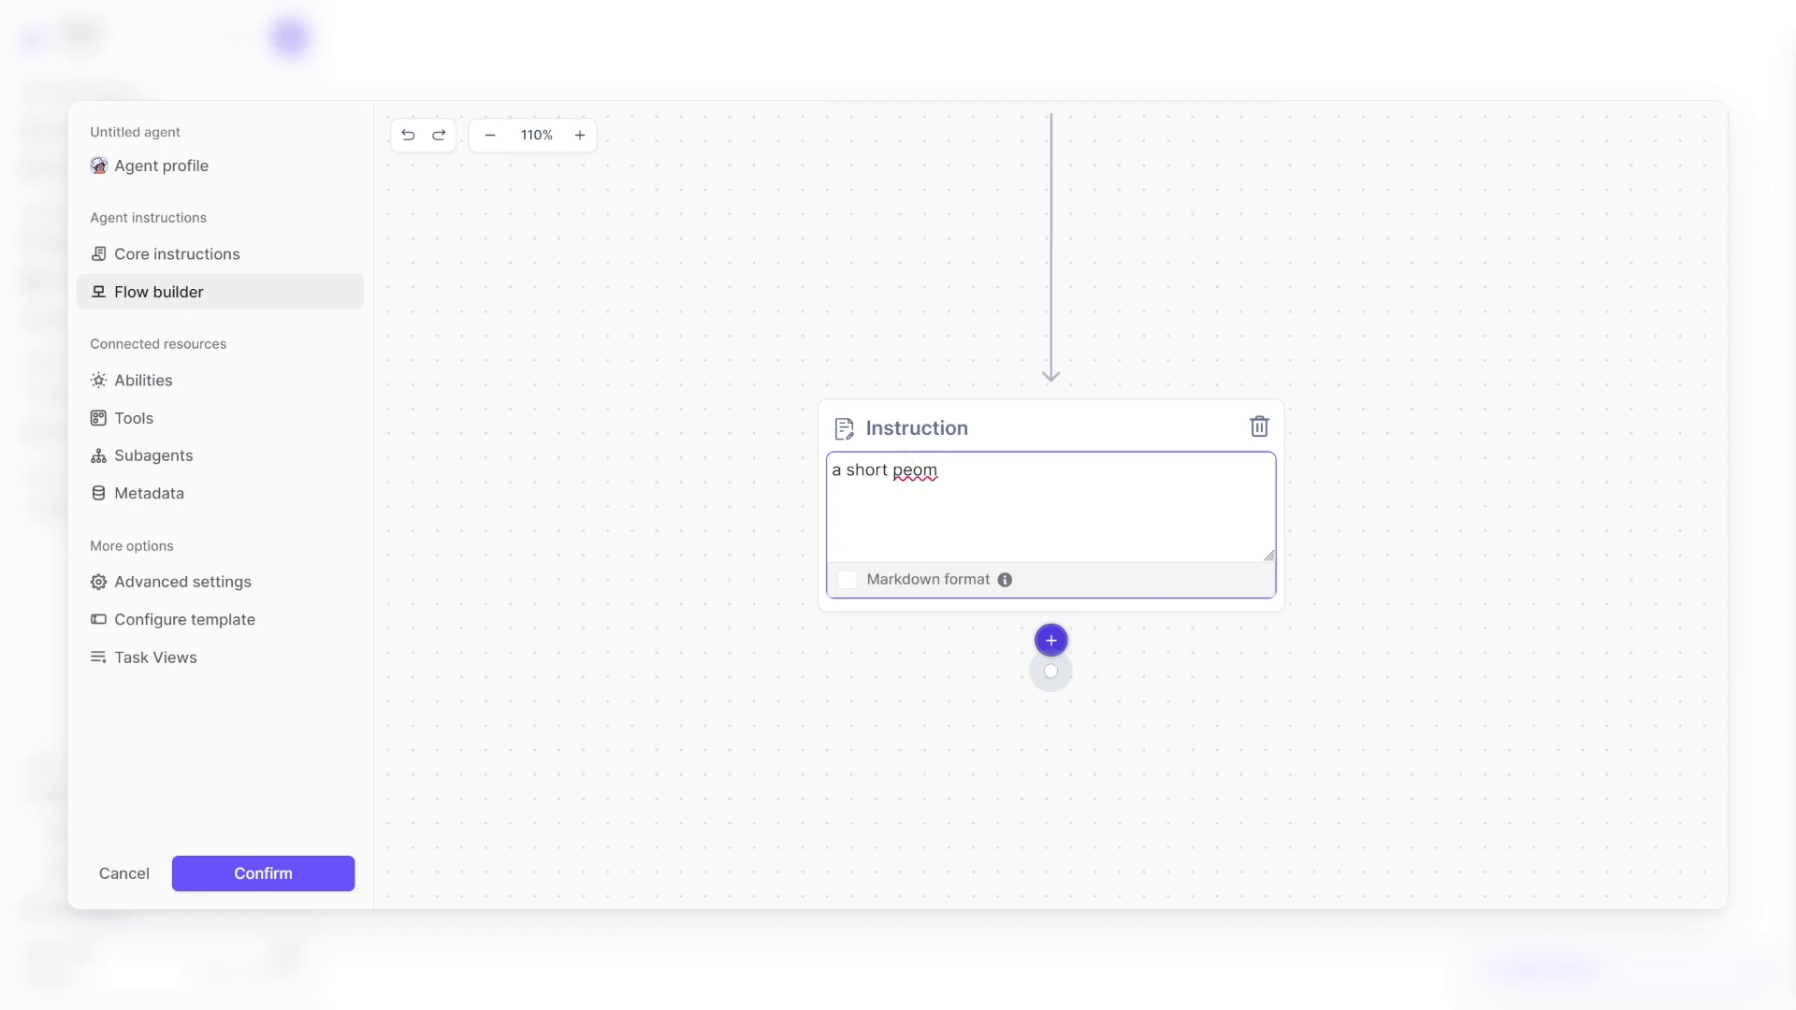
key("BackSpace")
key("BackSpace")
key("BackSpace")
type("oem abour the mo")
Step: Open the agent's abilities and examine the Schedule messages option
left_click(162, 389)
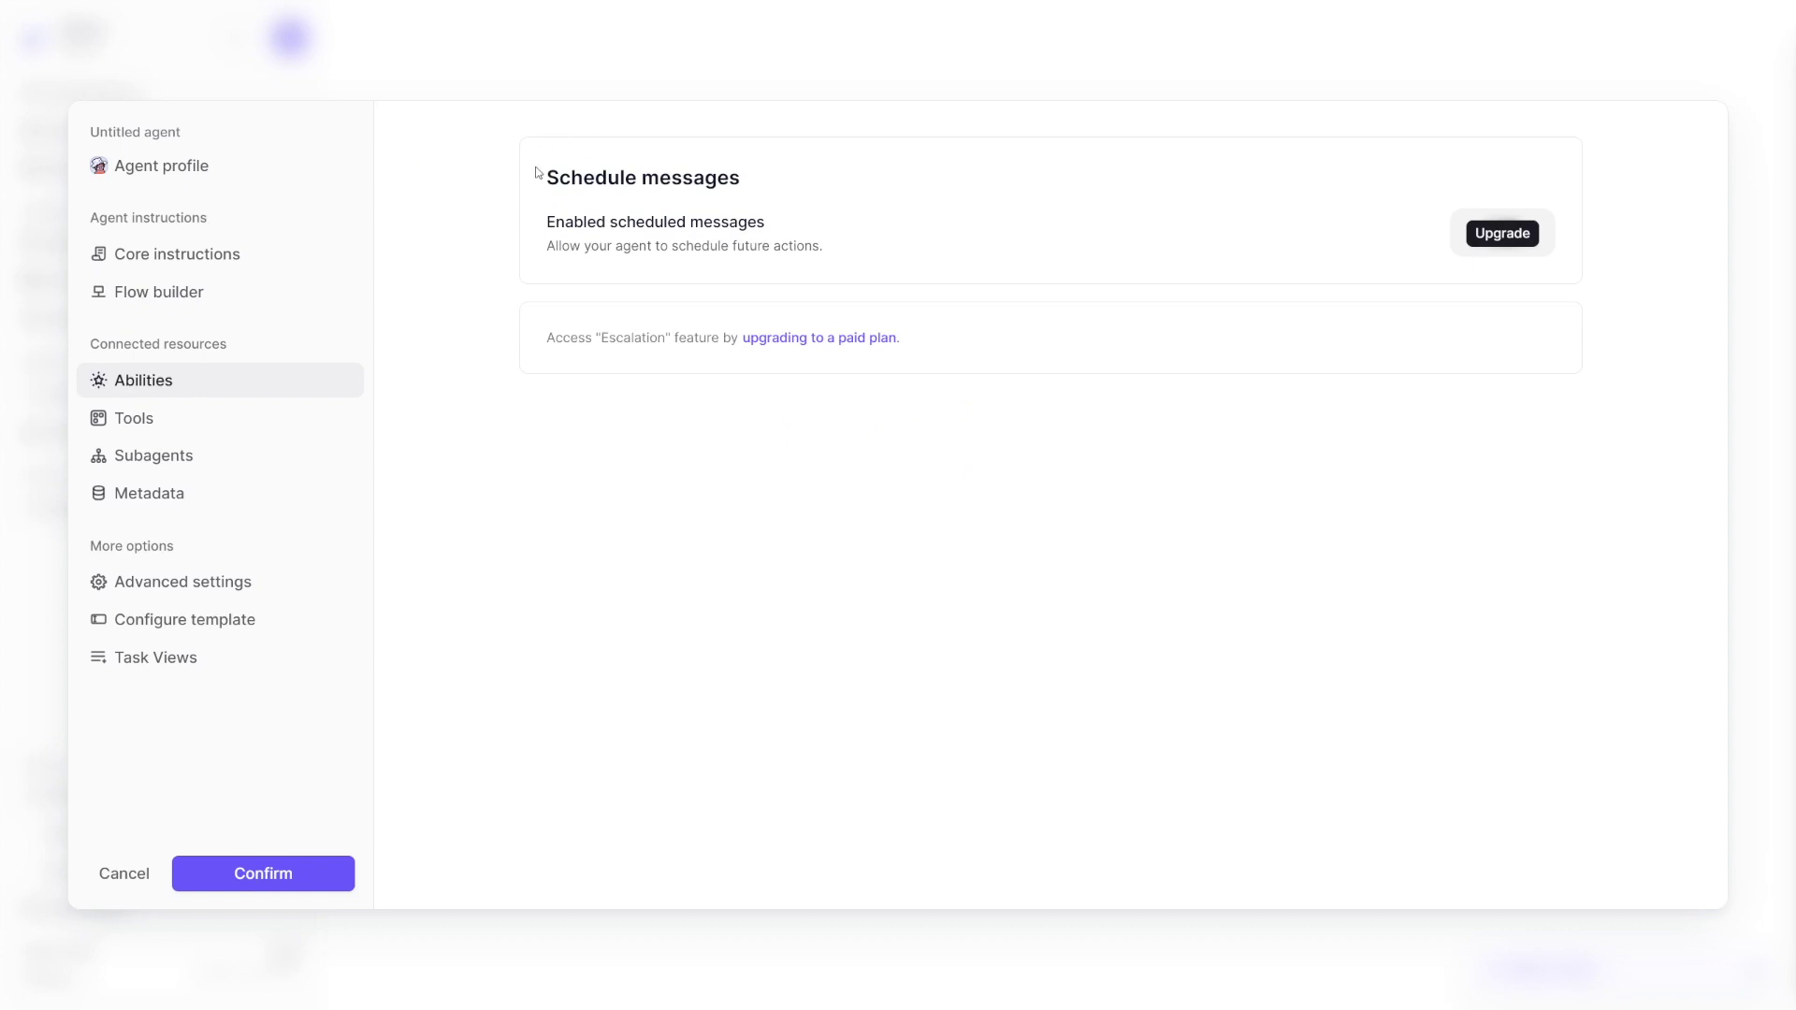
left_click_drag(536, 172, 745, 185)
left_click(757, 188)
Step: Search all tool templates for "sl" and add the Send Message to Slack Channel tool to the agent
left_click(171, 420)
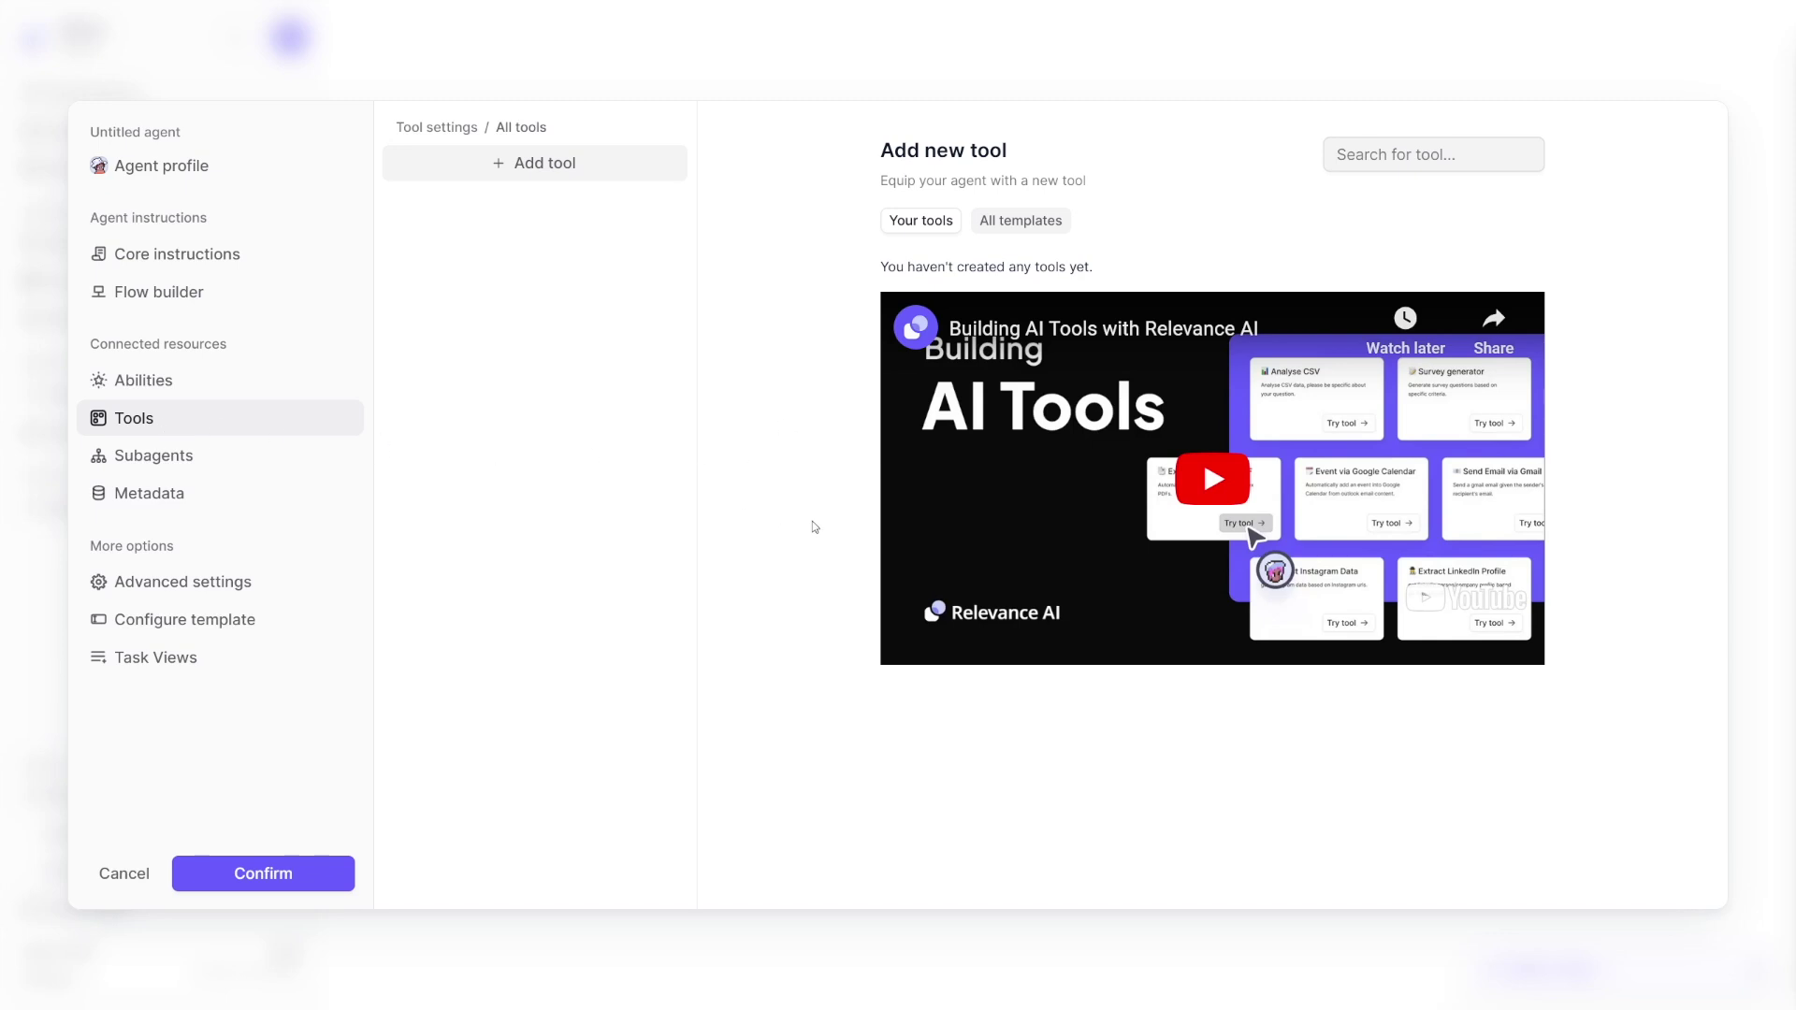
left_click(545, 166)
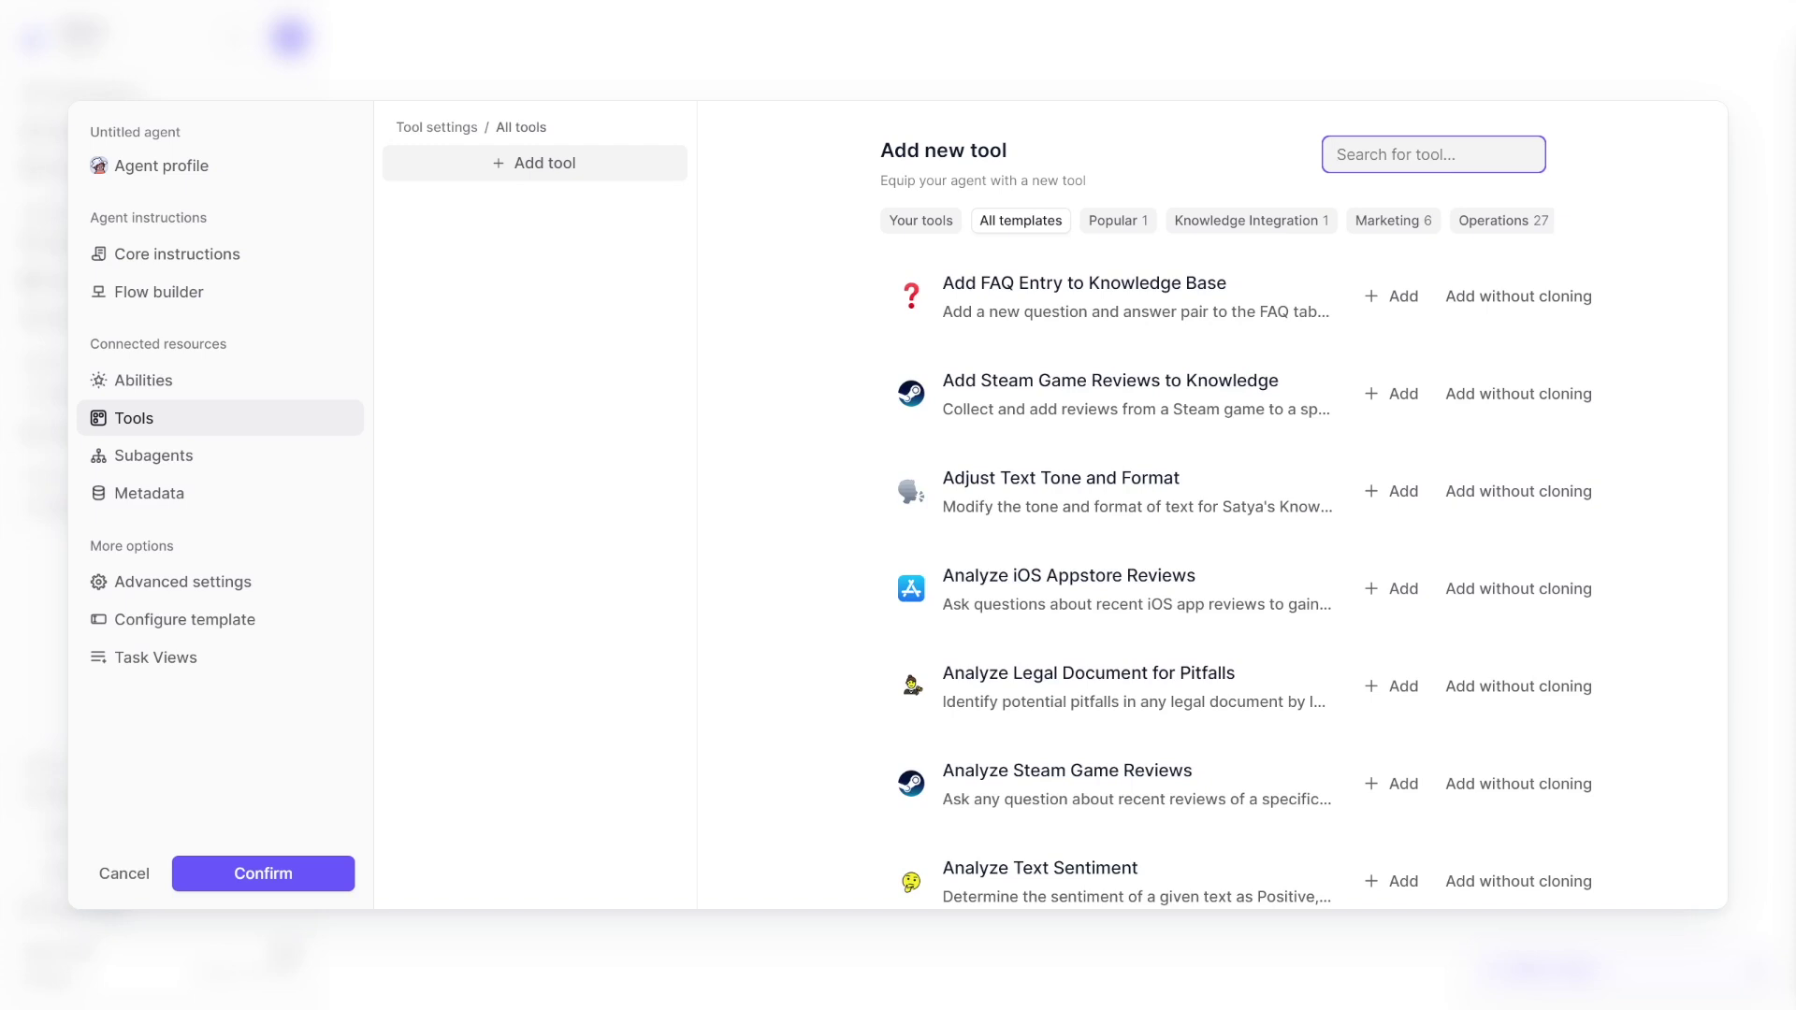
type("sl")
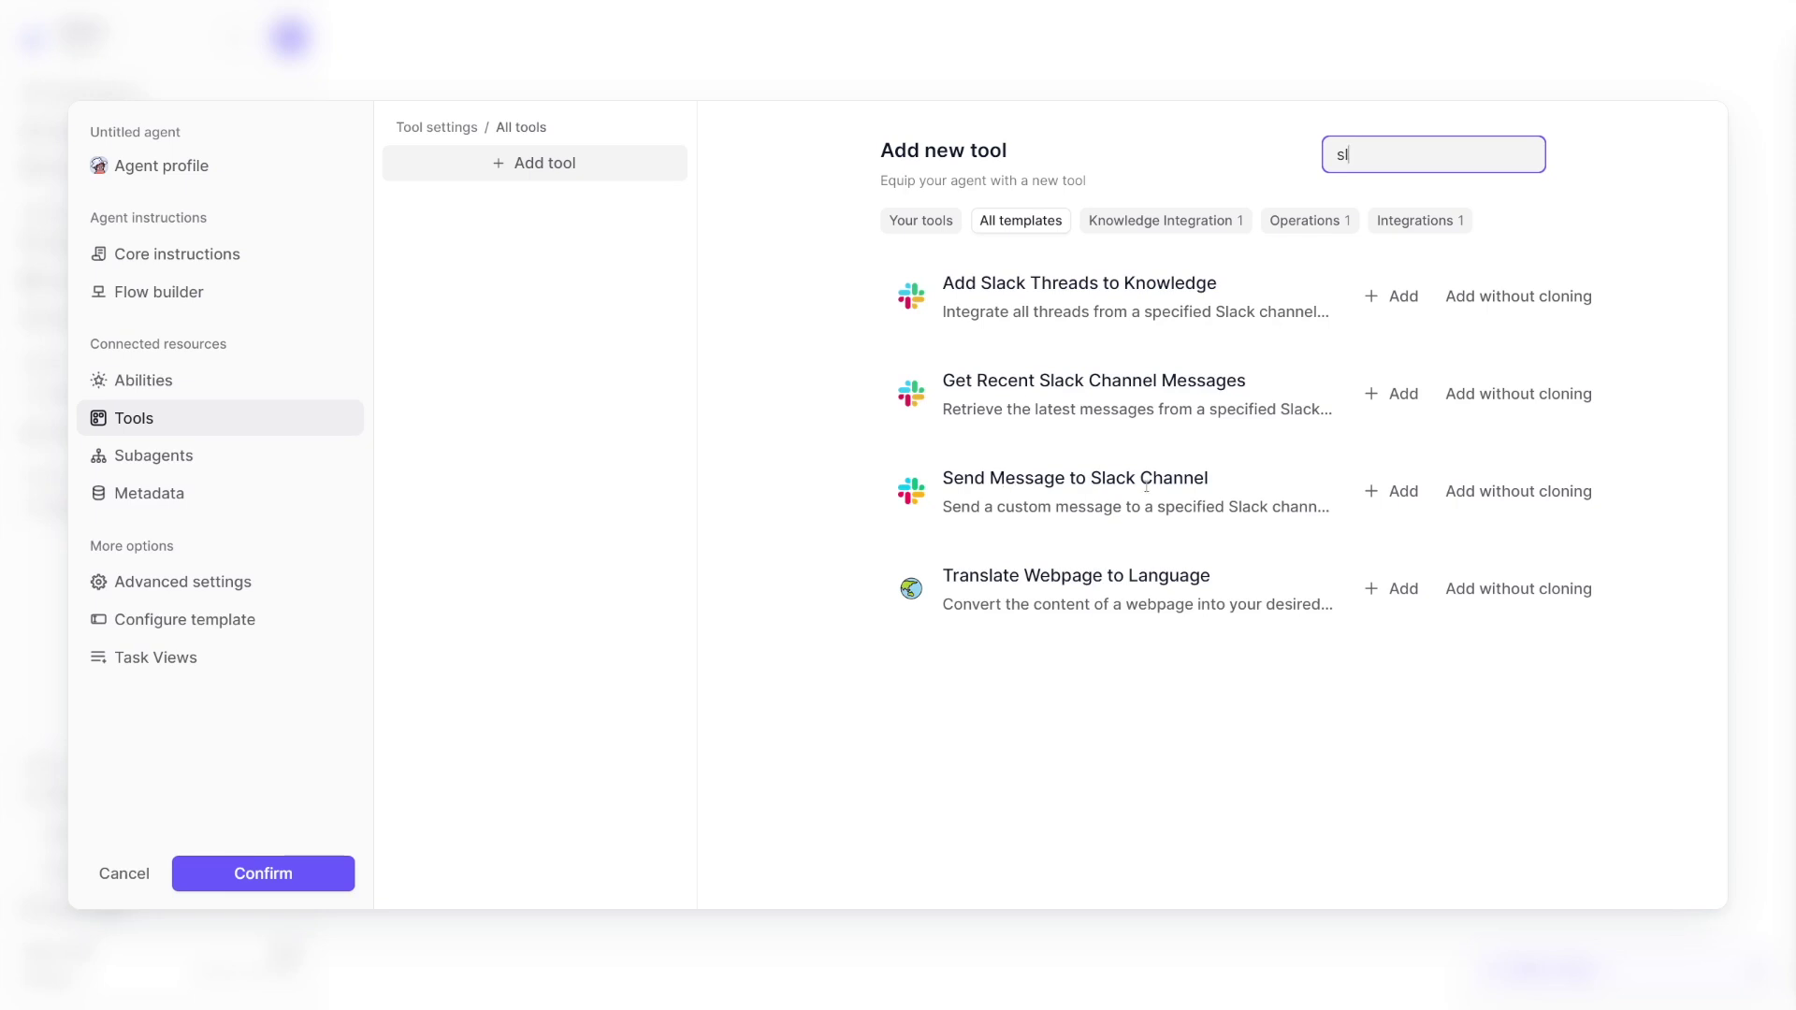
left_click(1393, 492)
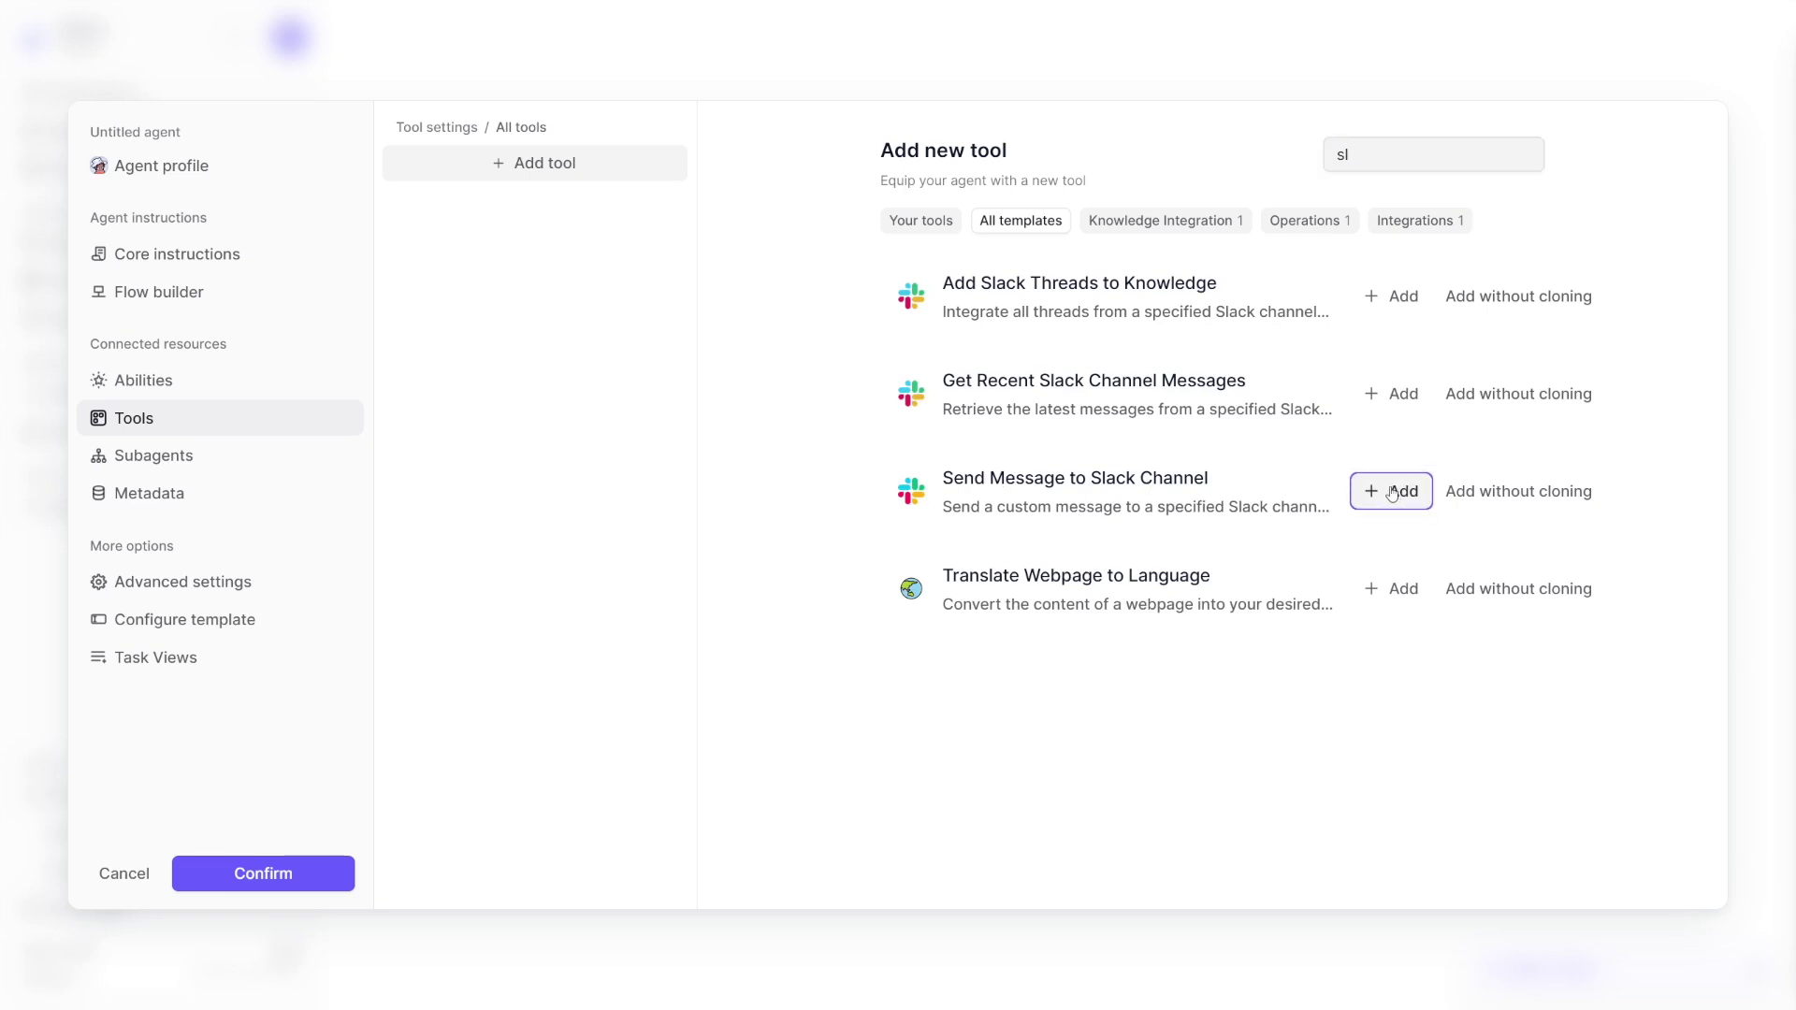
Step: Open the new agent's advanced settings and review the language model choices
left_click(200, 582)
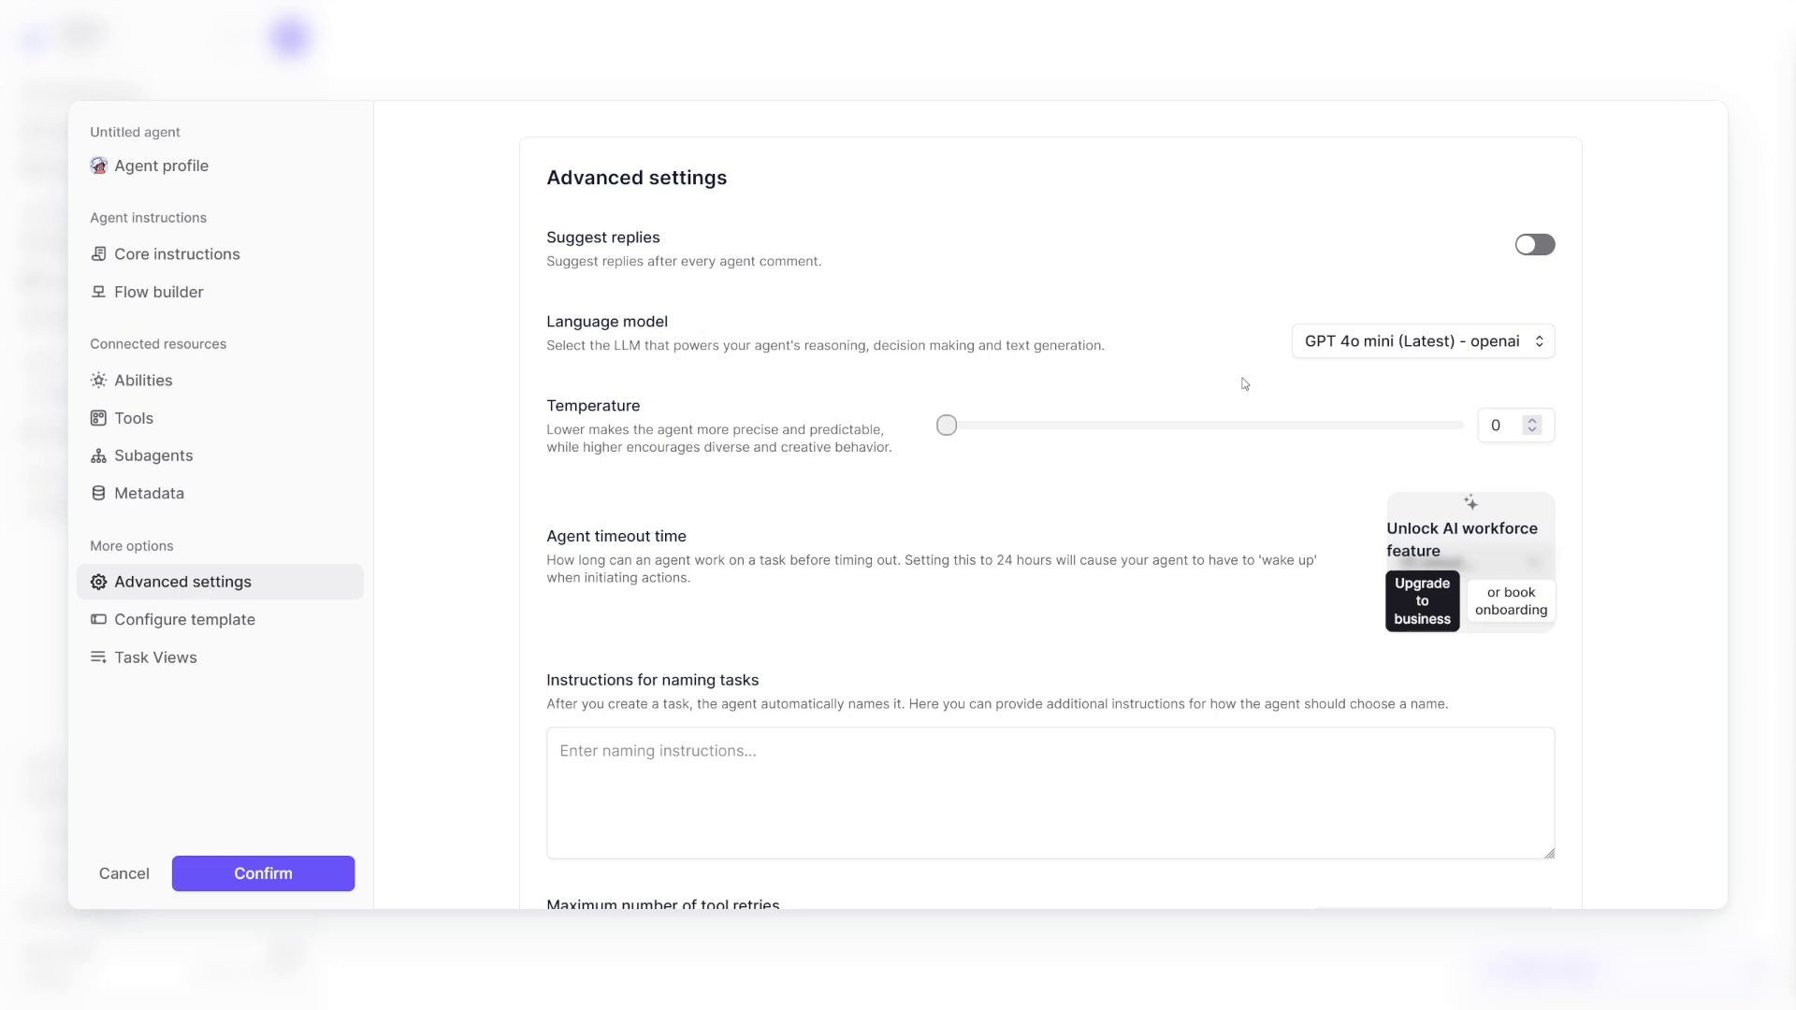
left_click(1542, 351)
left_click(1621, 333)
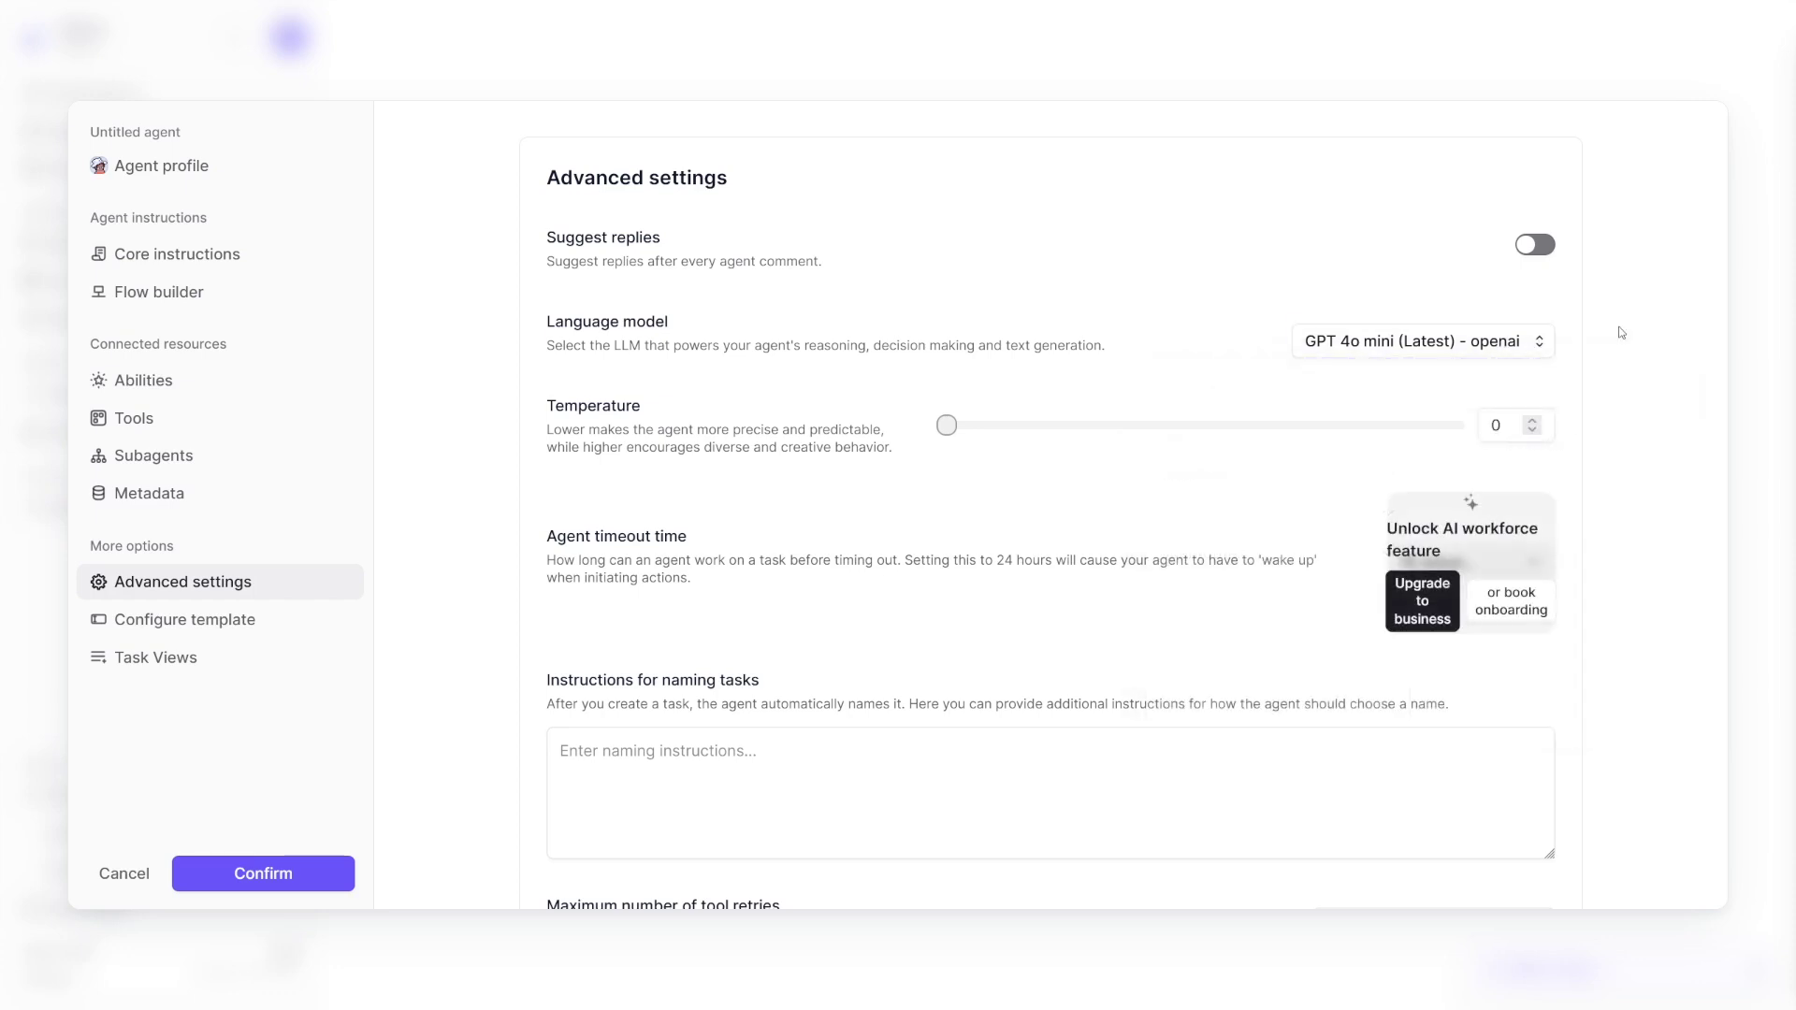
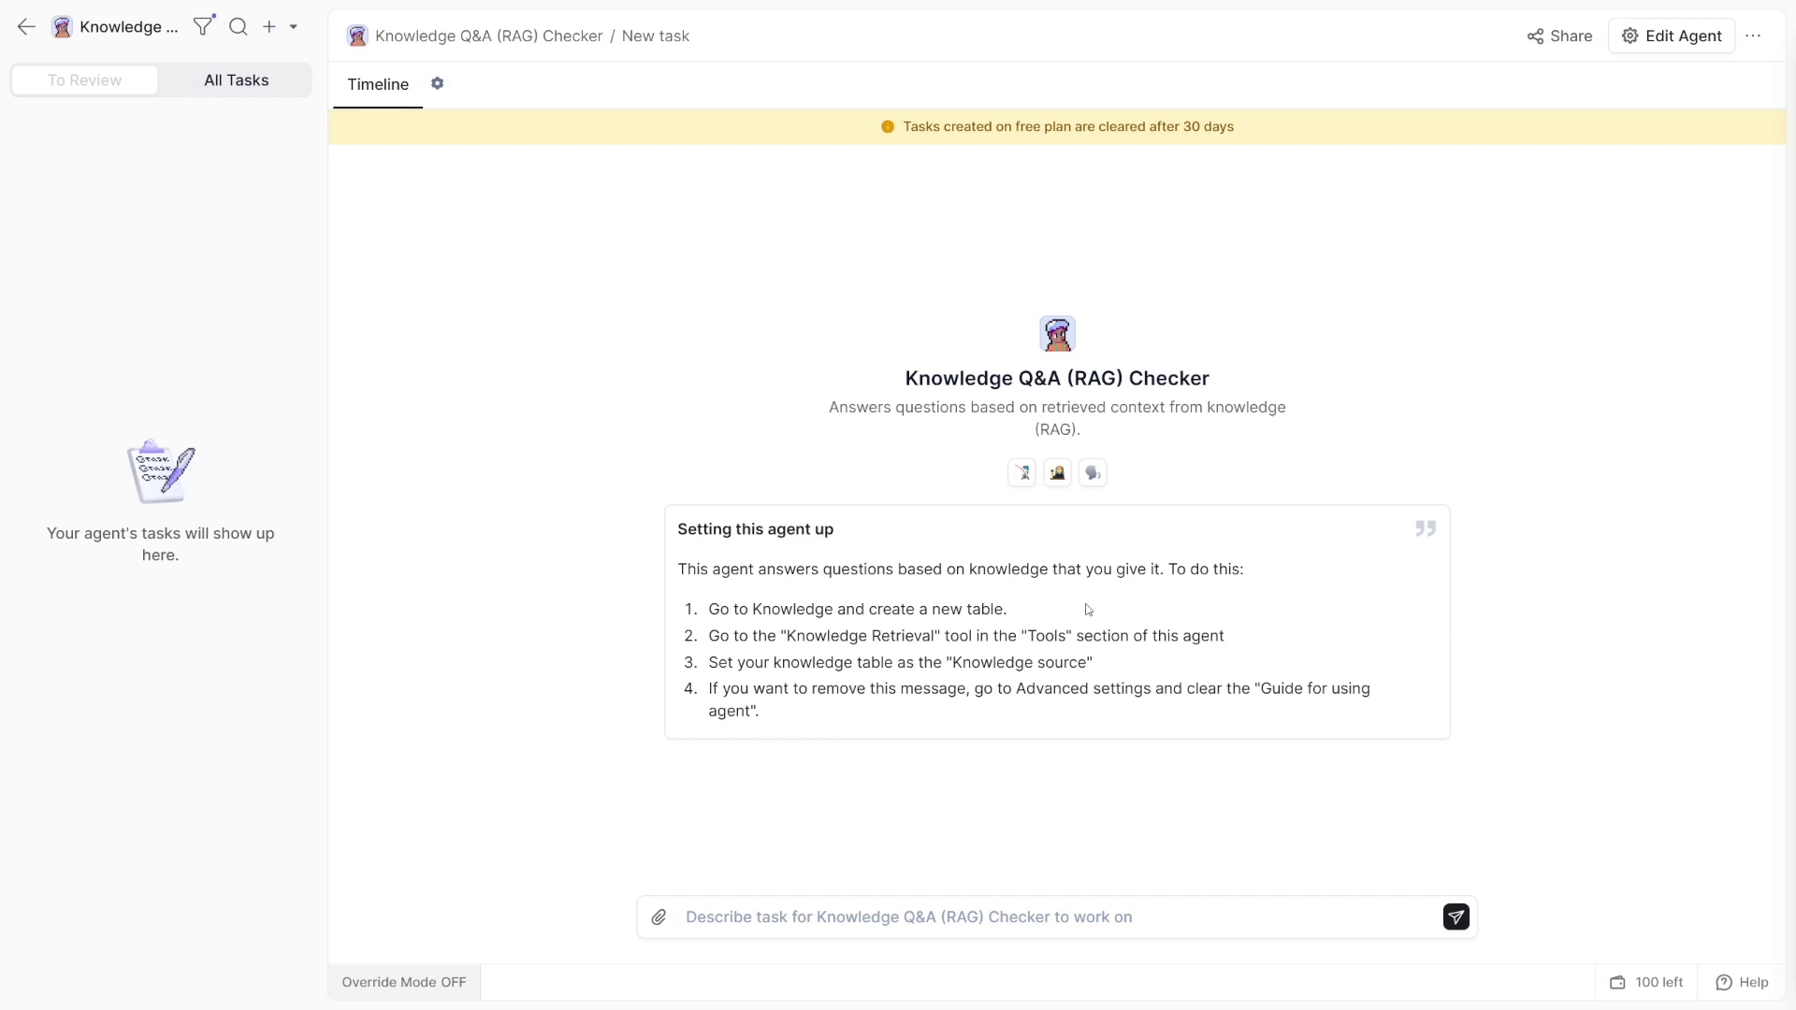
Step: Open the tool settings of the Knowledge Q&A (RAG) Checker agent and review its text tone and knowledge retrieval tools
left_click(444, 87)
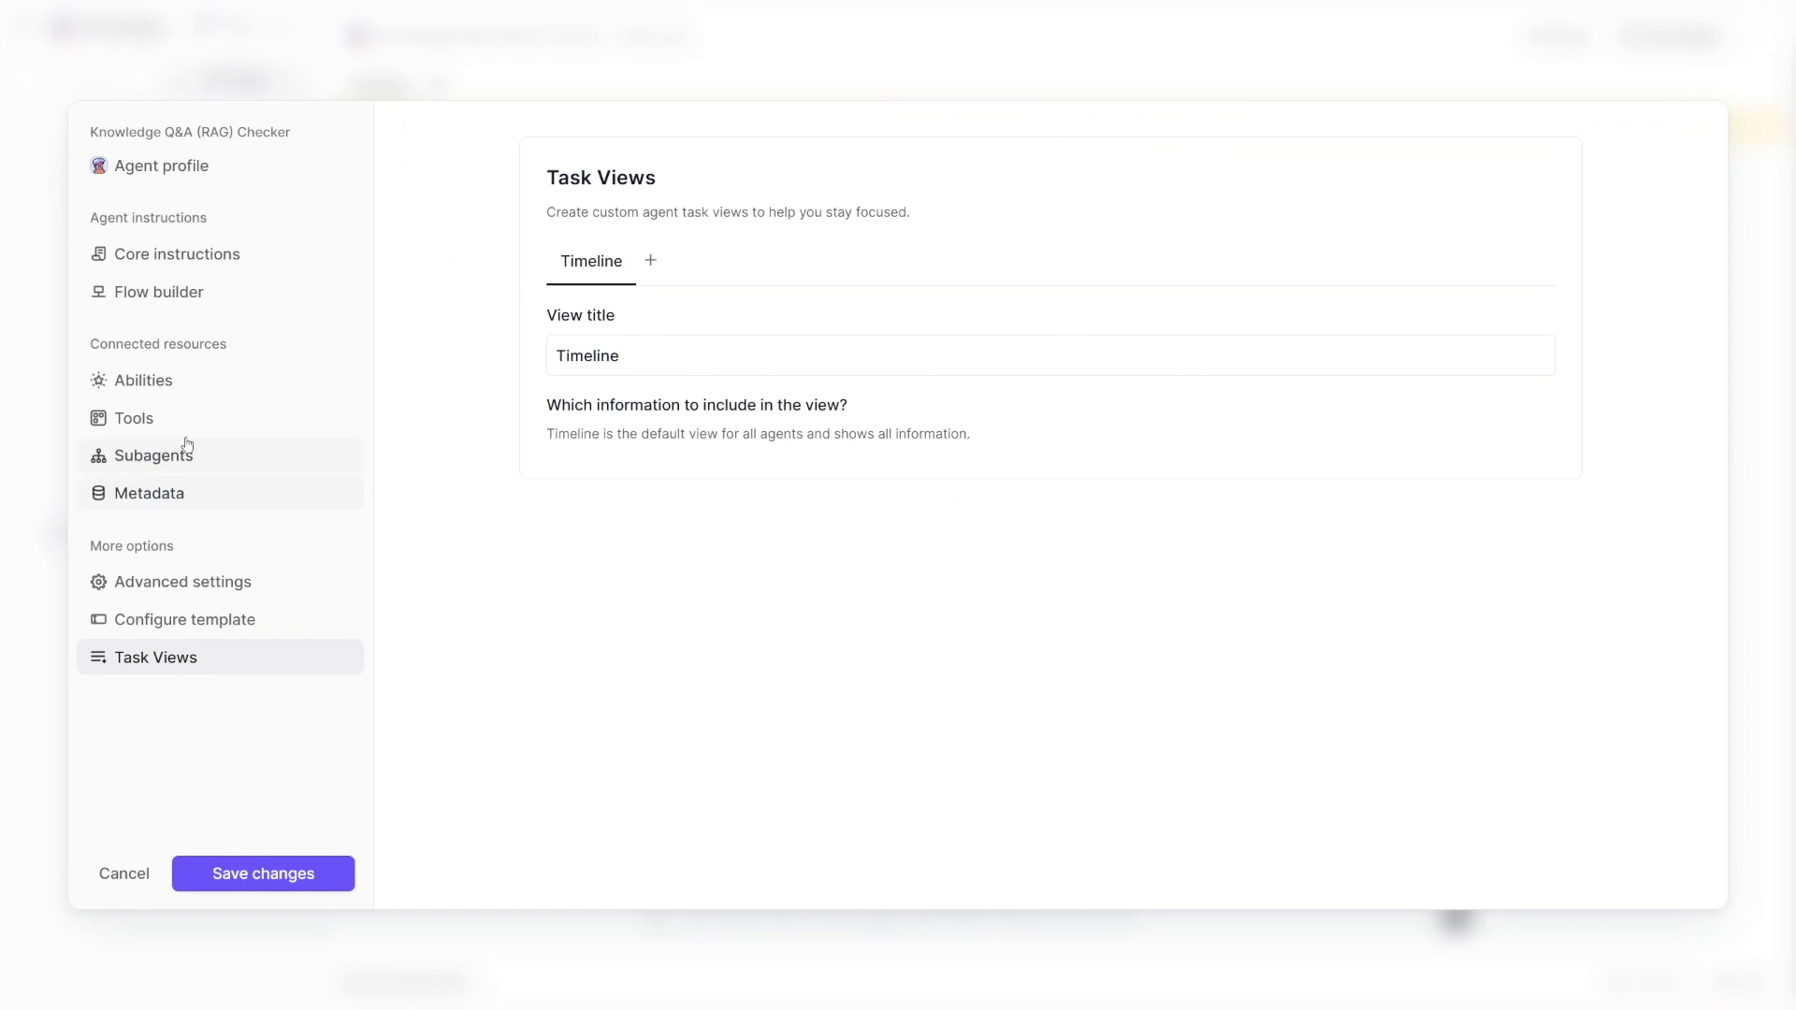
left_click(140, 419)
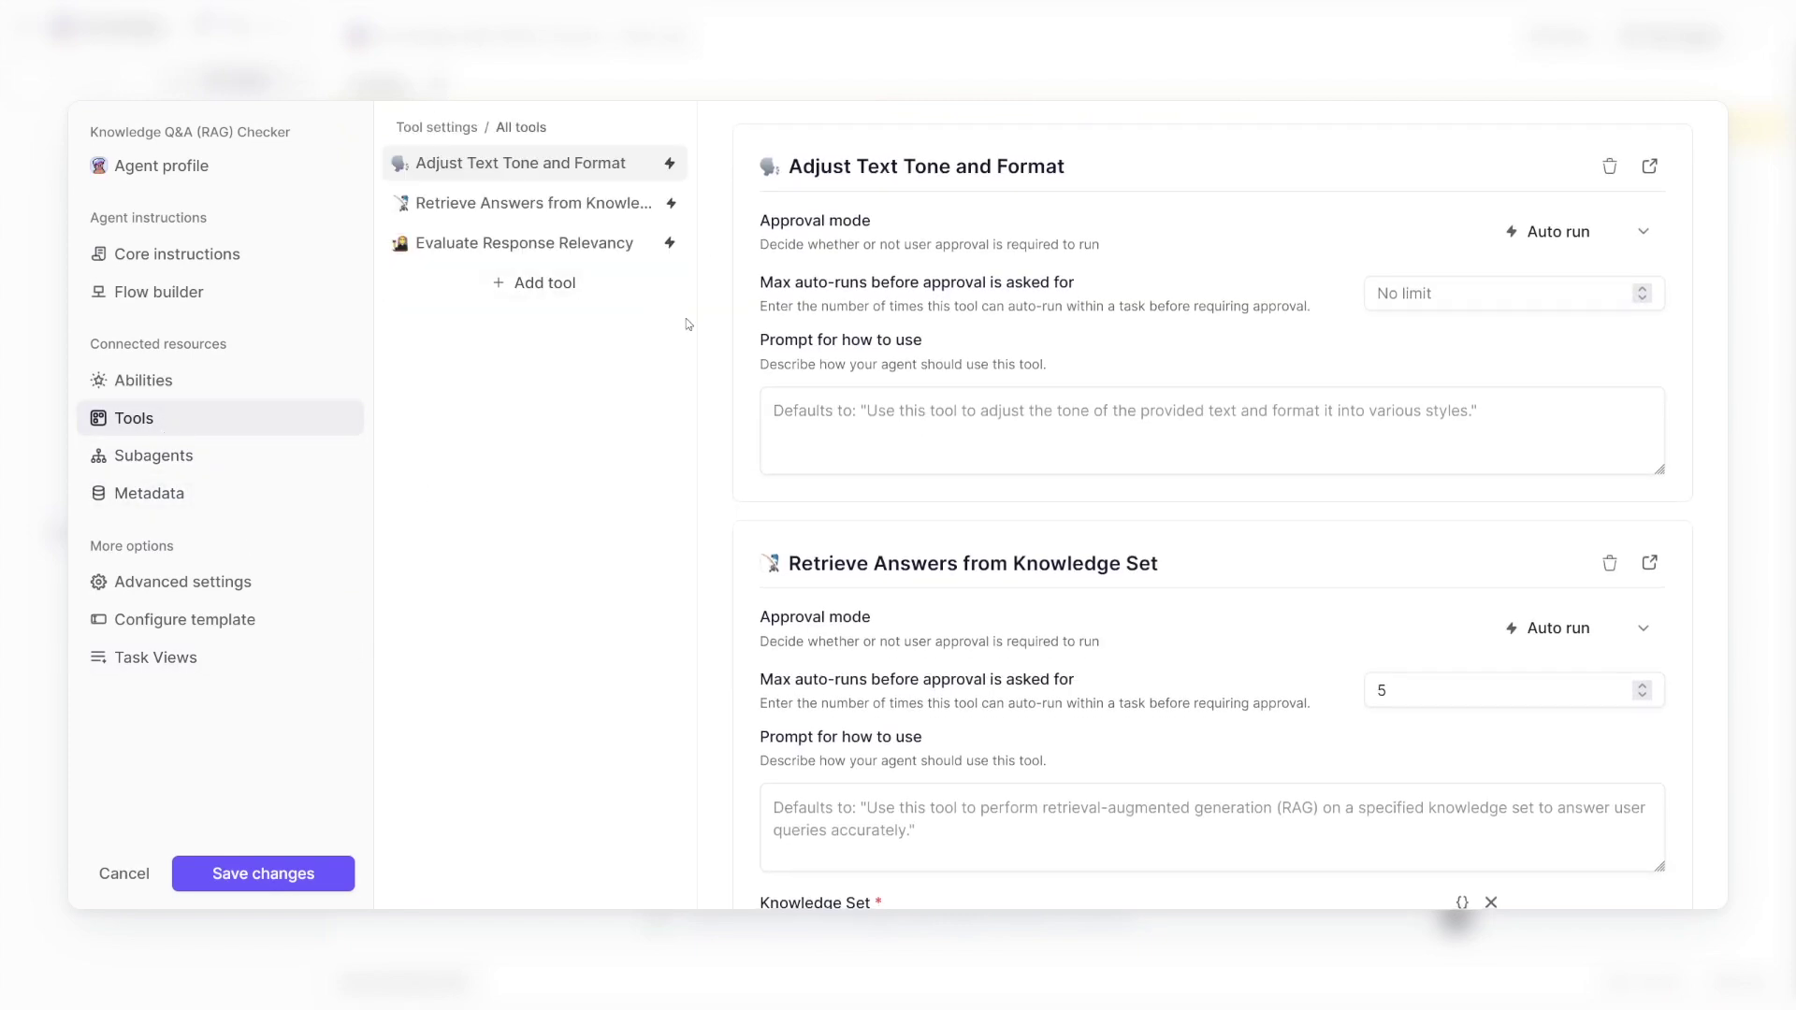
left_click_drag(788, 167, 1066, 168)
left_click(1083, 175)
scroll(1143, 364, "down", 4)
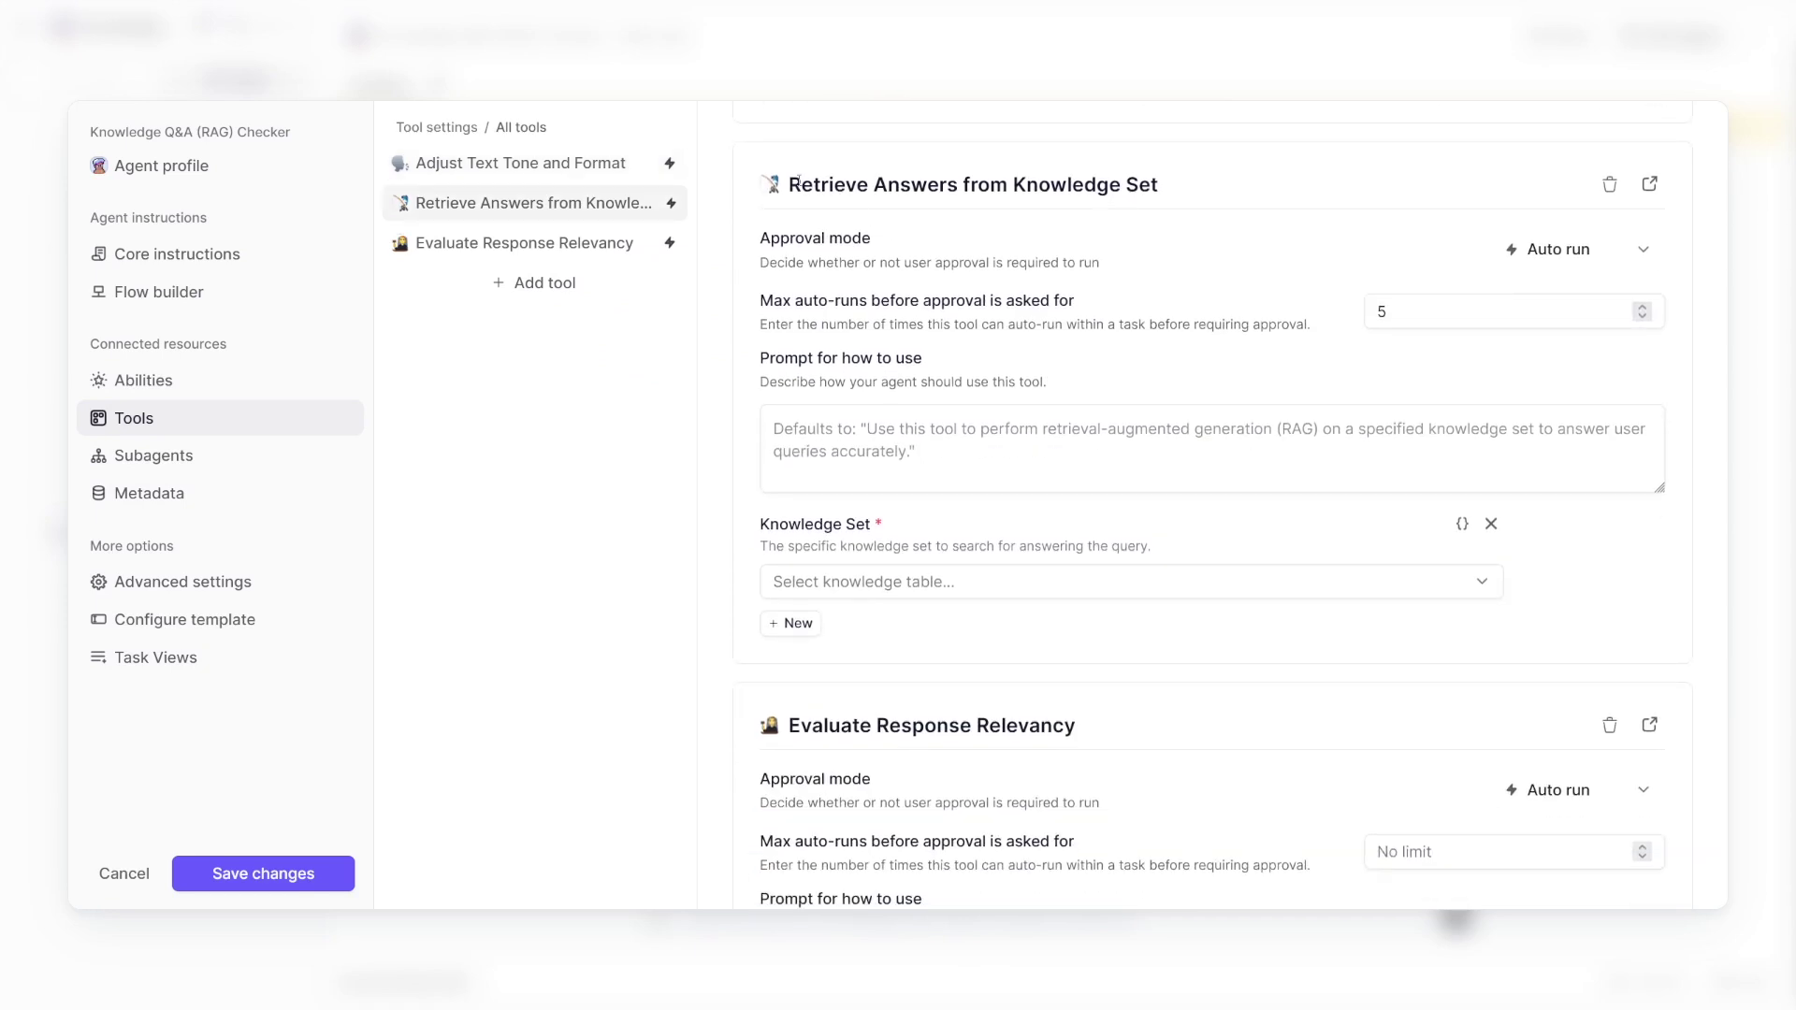
left_click_drag(801, 184, 1154, 190)
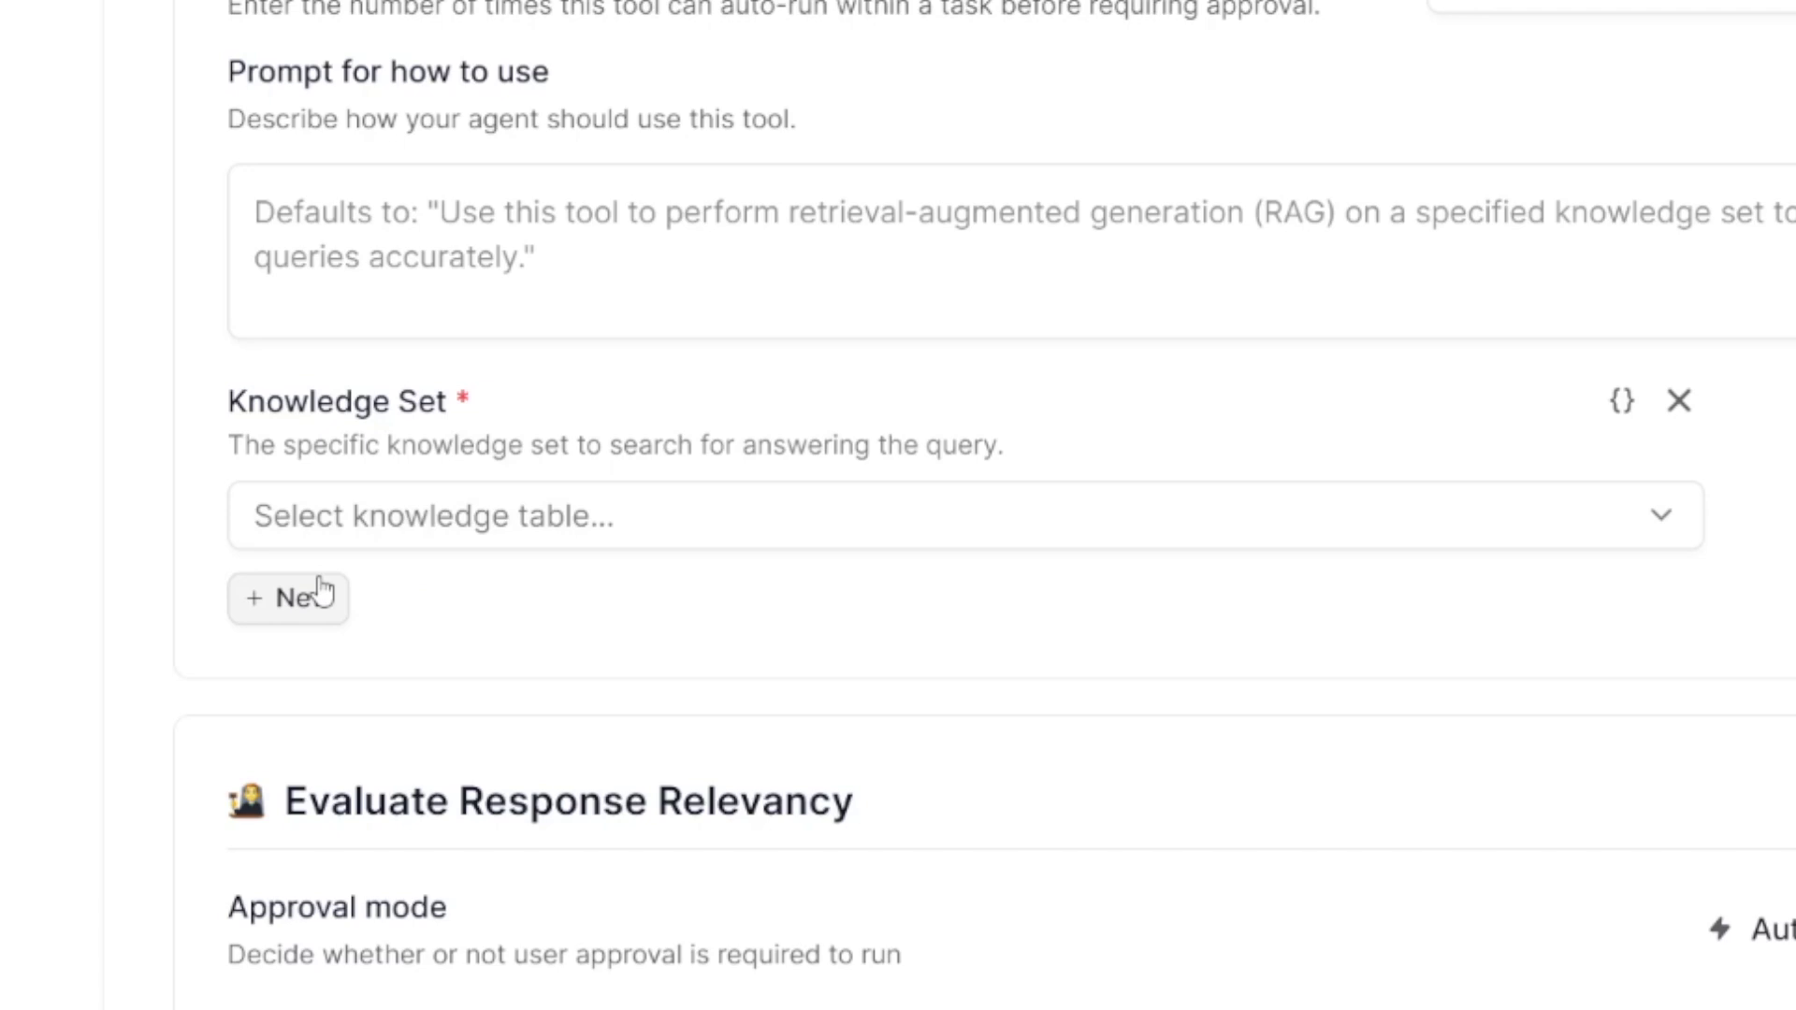
Step: Create an empty knowledge table named knowledge_source as the Knowledge Set of the Retrieve Answers from Knowledge Set tool
left_click(320, 608)
type("knowledge")
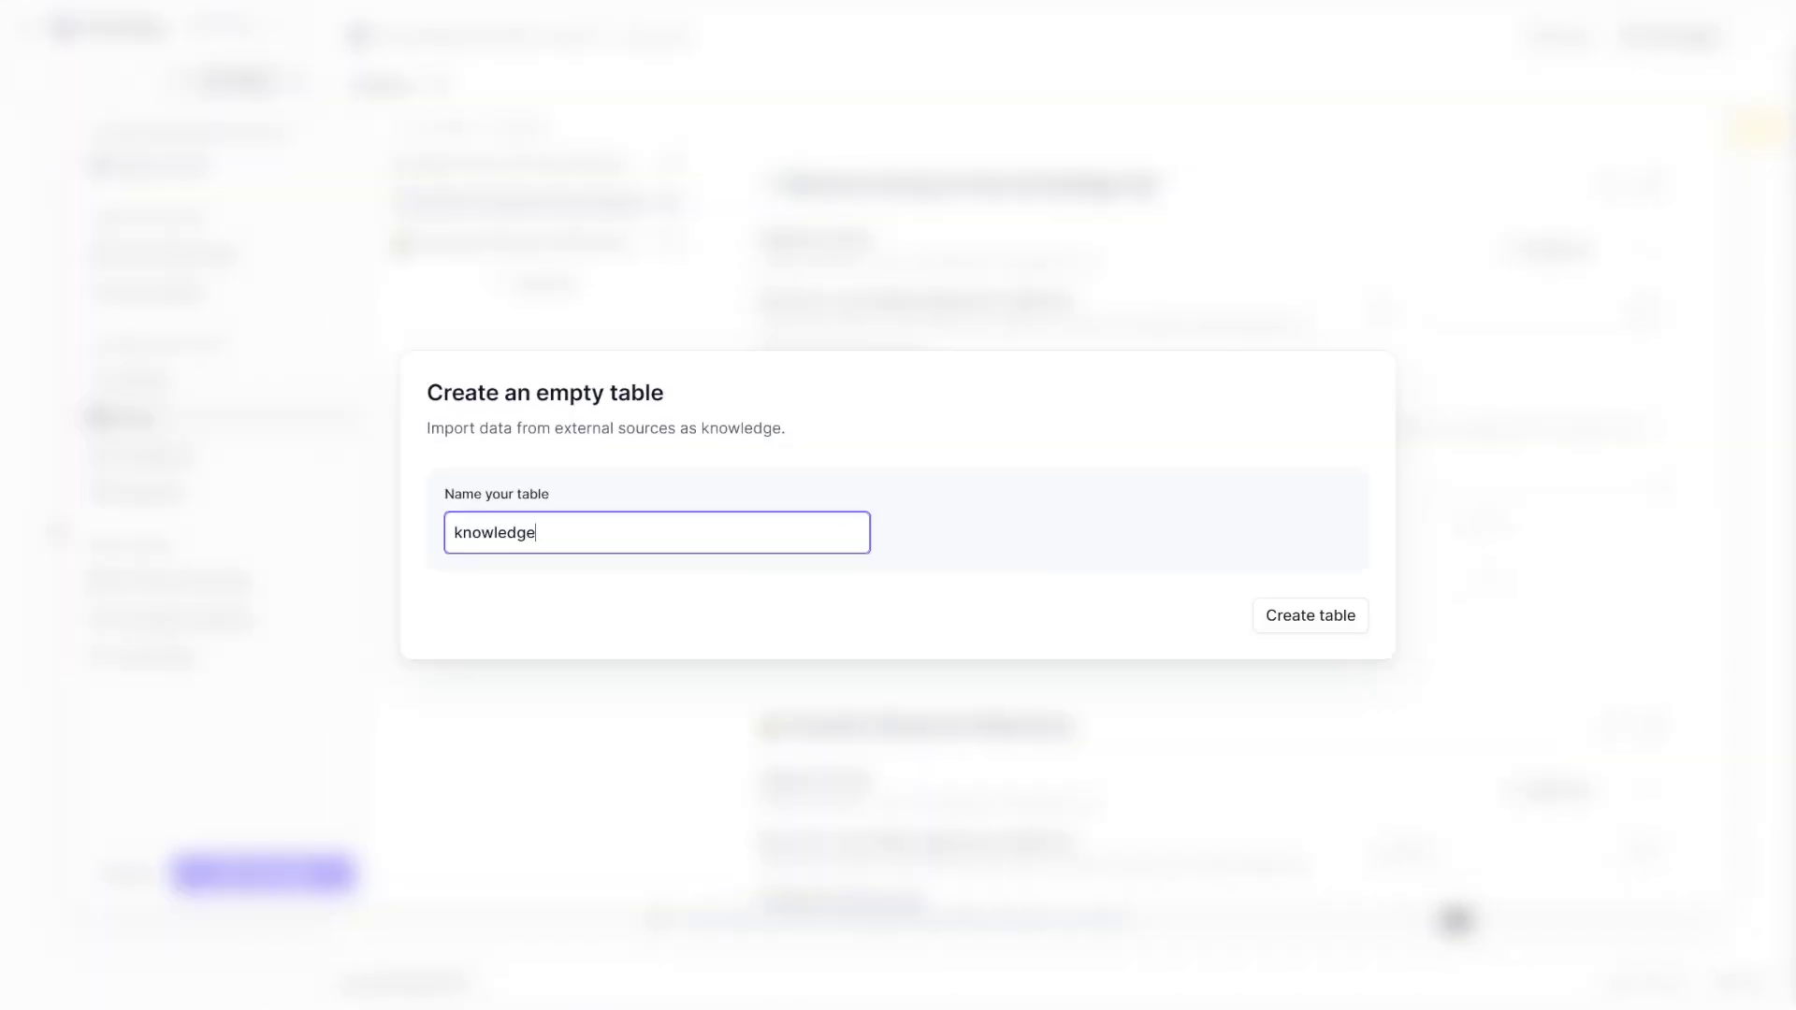
type("_sour")
key("BackSpace")
key("BackSpace")
key("BackSpace")
key("BackSpace")
key("BackSpace")
type("_source")
left_click(1290, 622)
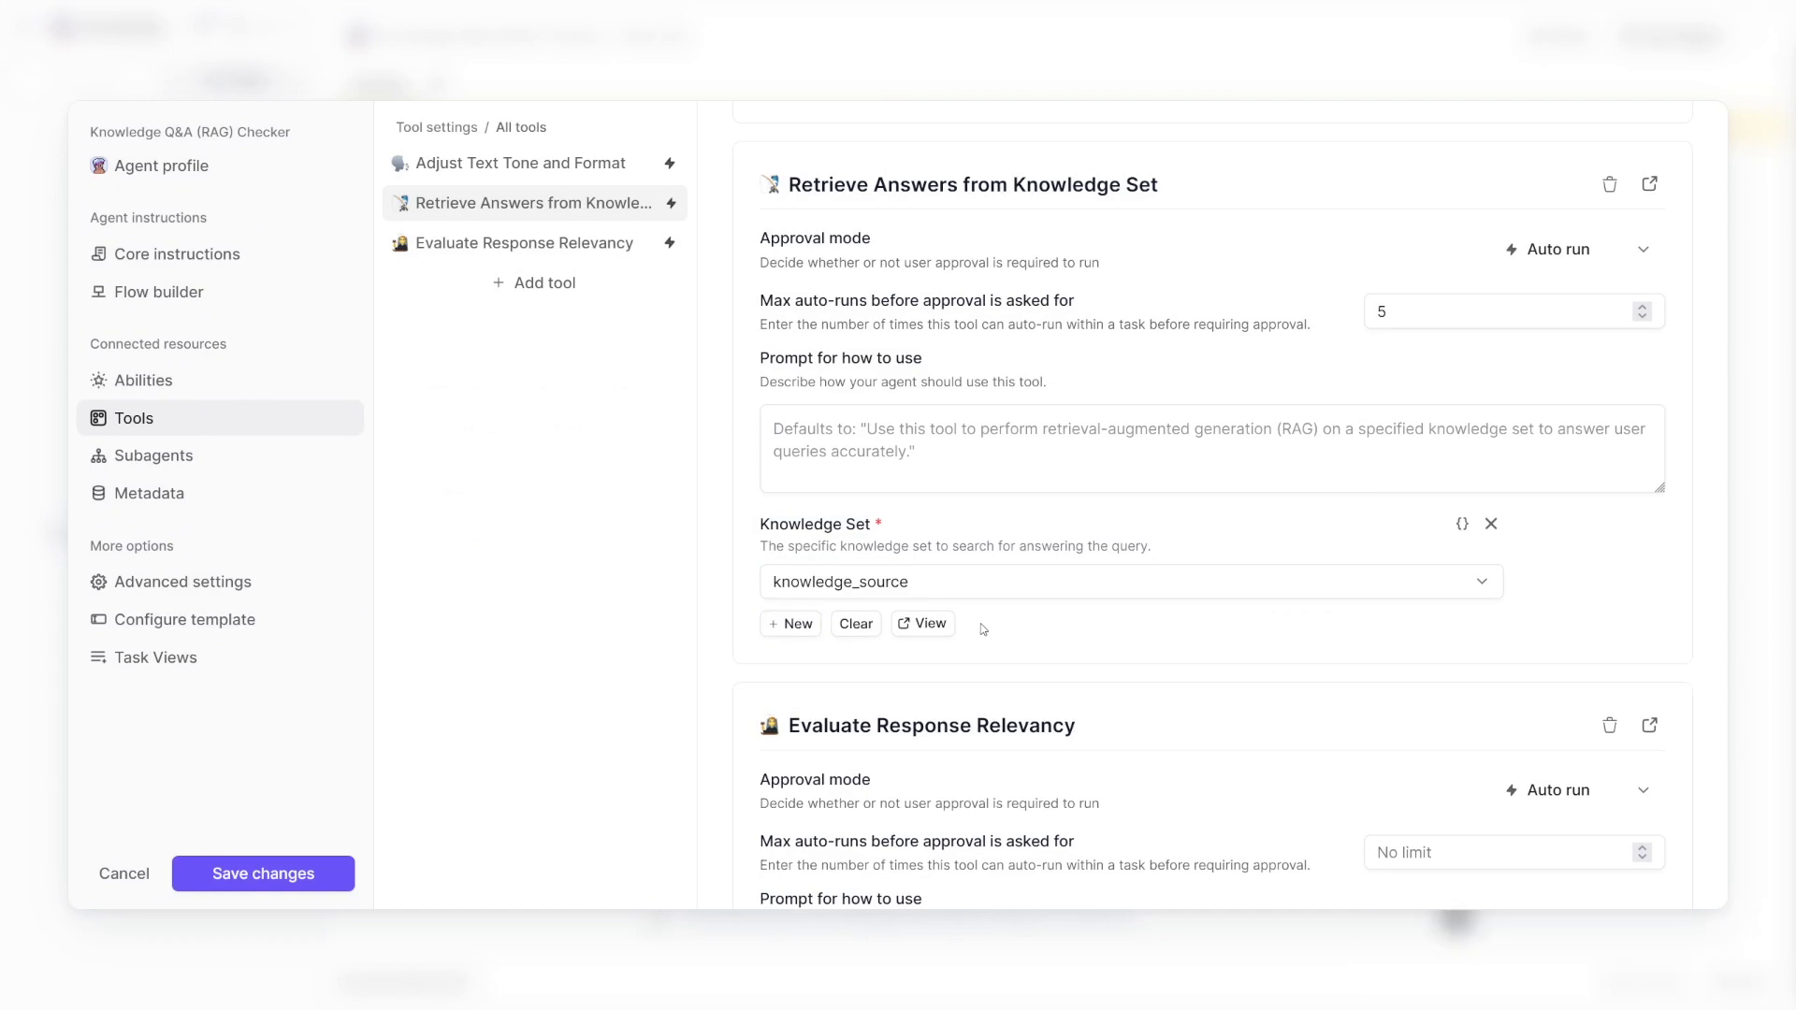
Step: View the knowledge_source table and import the file Success With Shopify.pdf into it
left_click(931, 625)
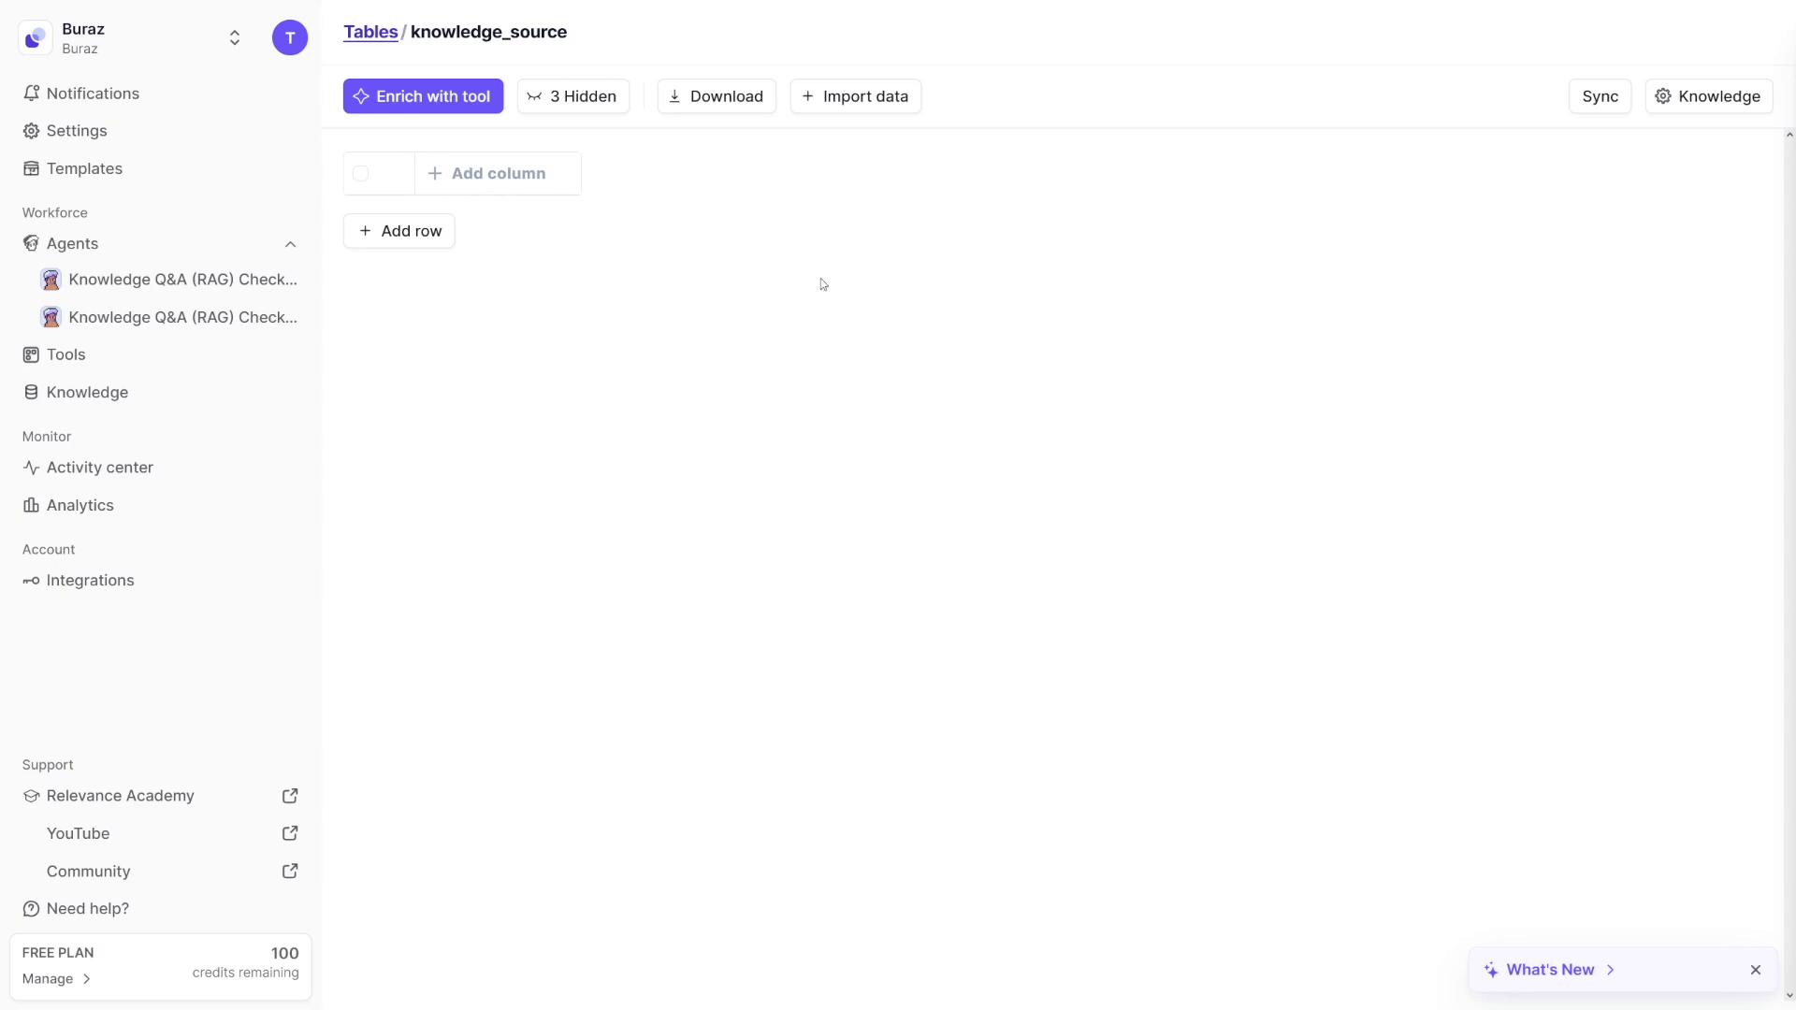
left_click(870, 101)
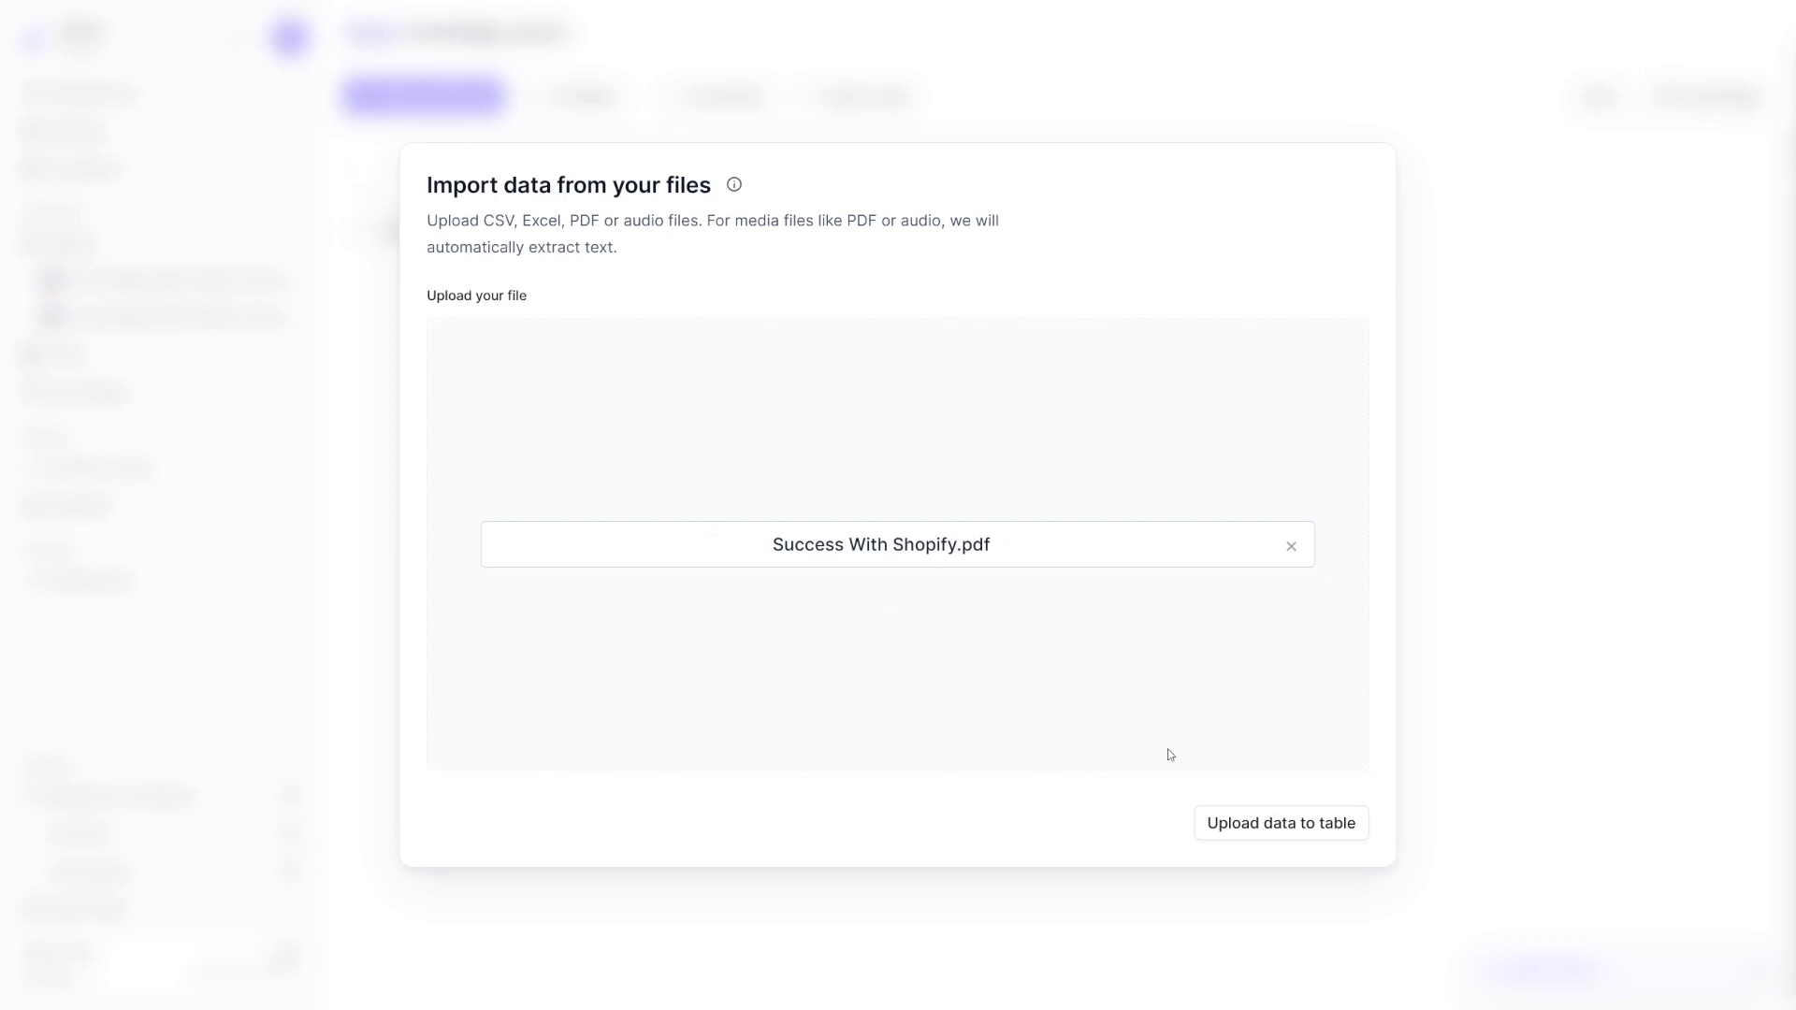
left_click(1260, 826)
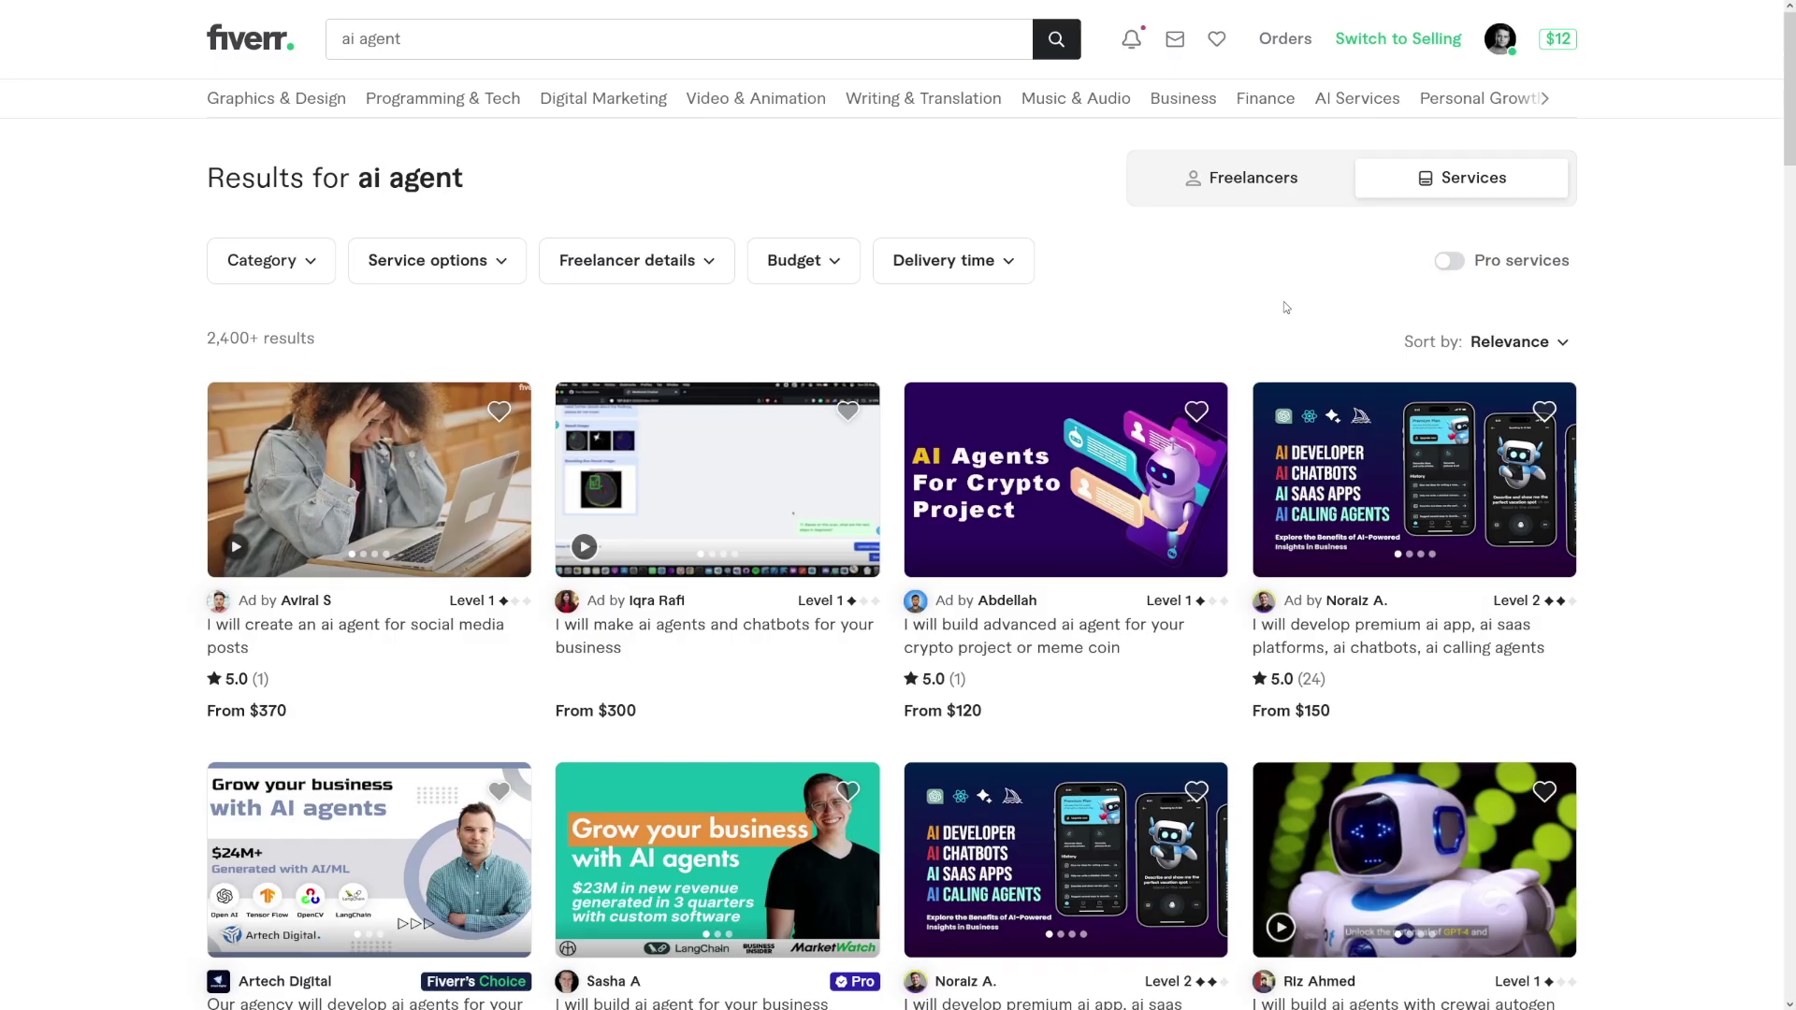
Step: Switch to Fiverr and browse the "ai agent" service results, comparing the offers and their starting prices
scroll(1285, 307, "down", 1)
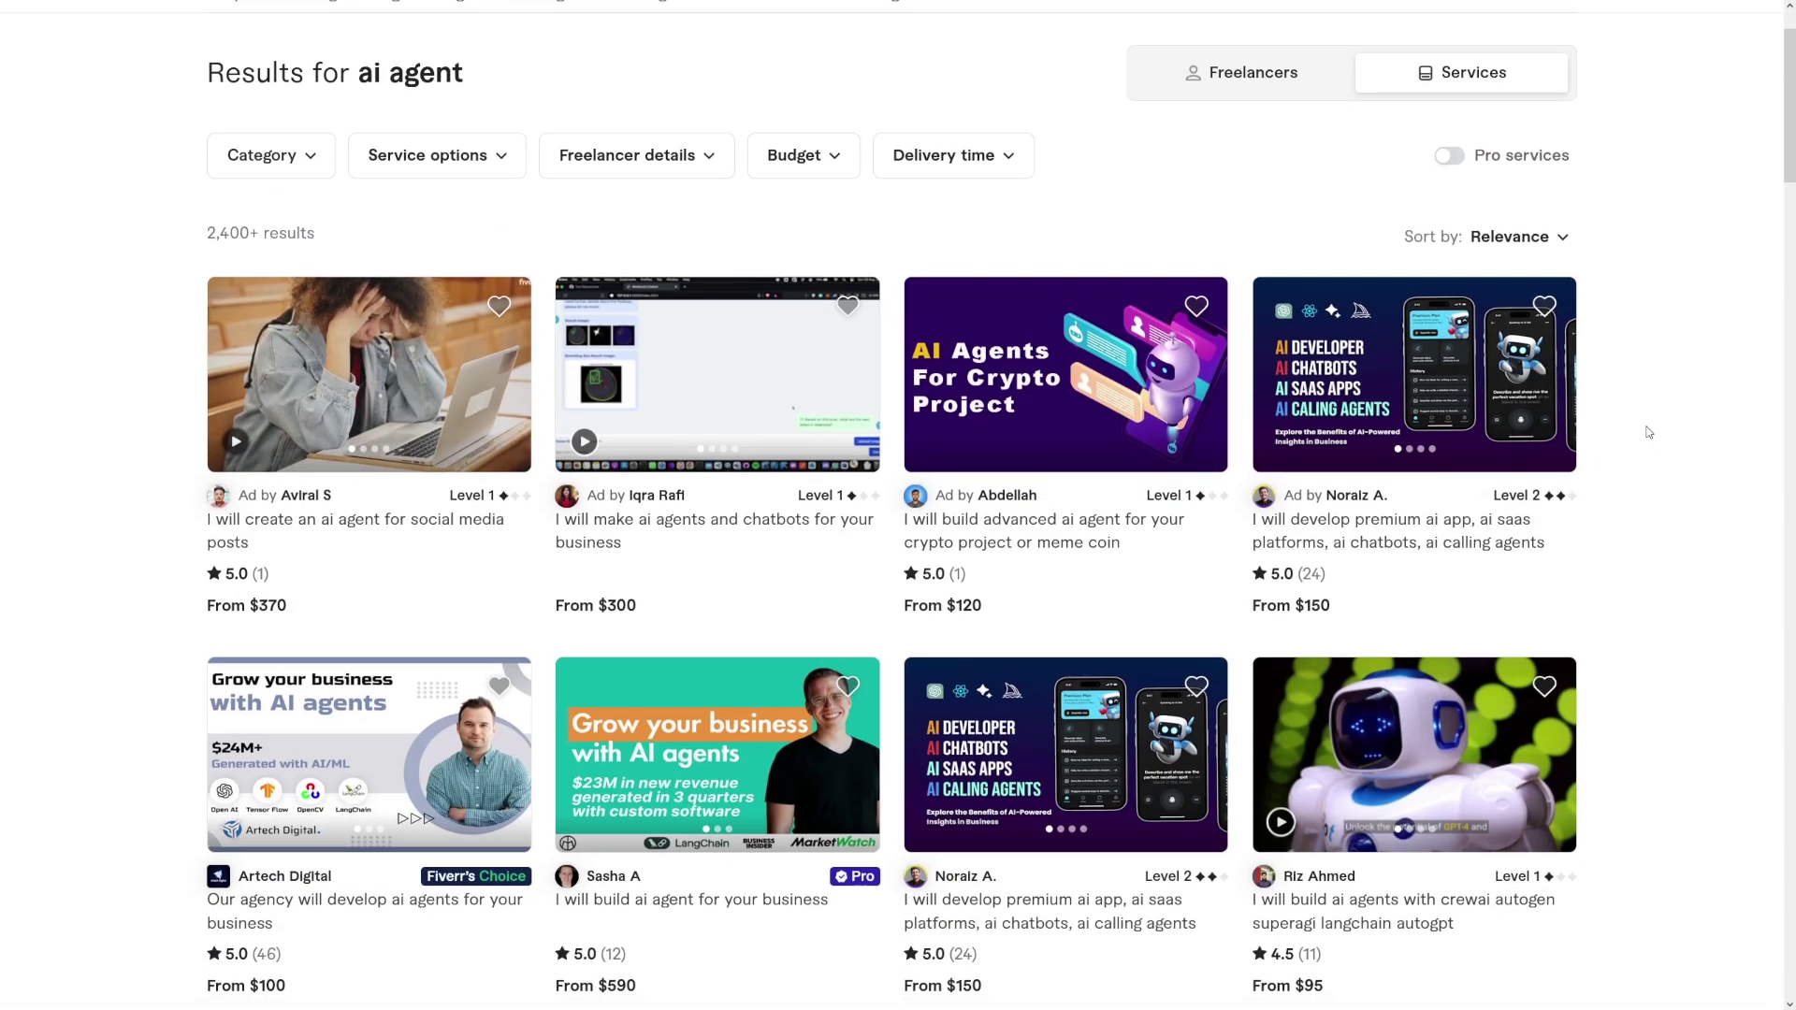
scroll(1627, 431, "down", 1)
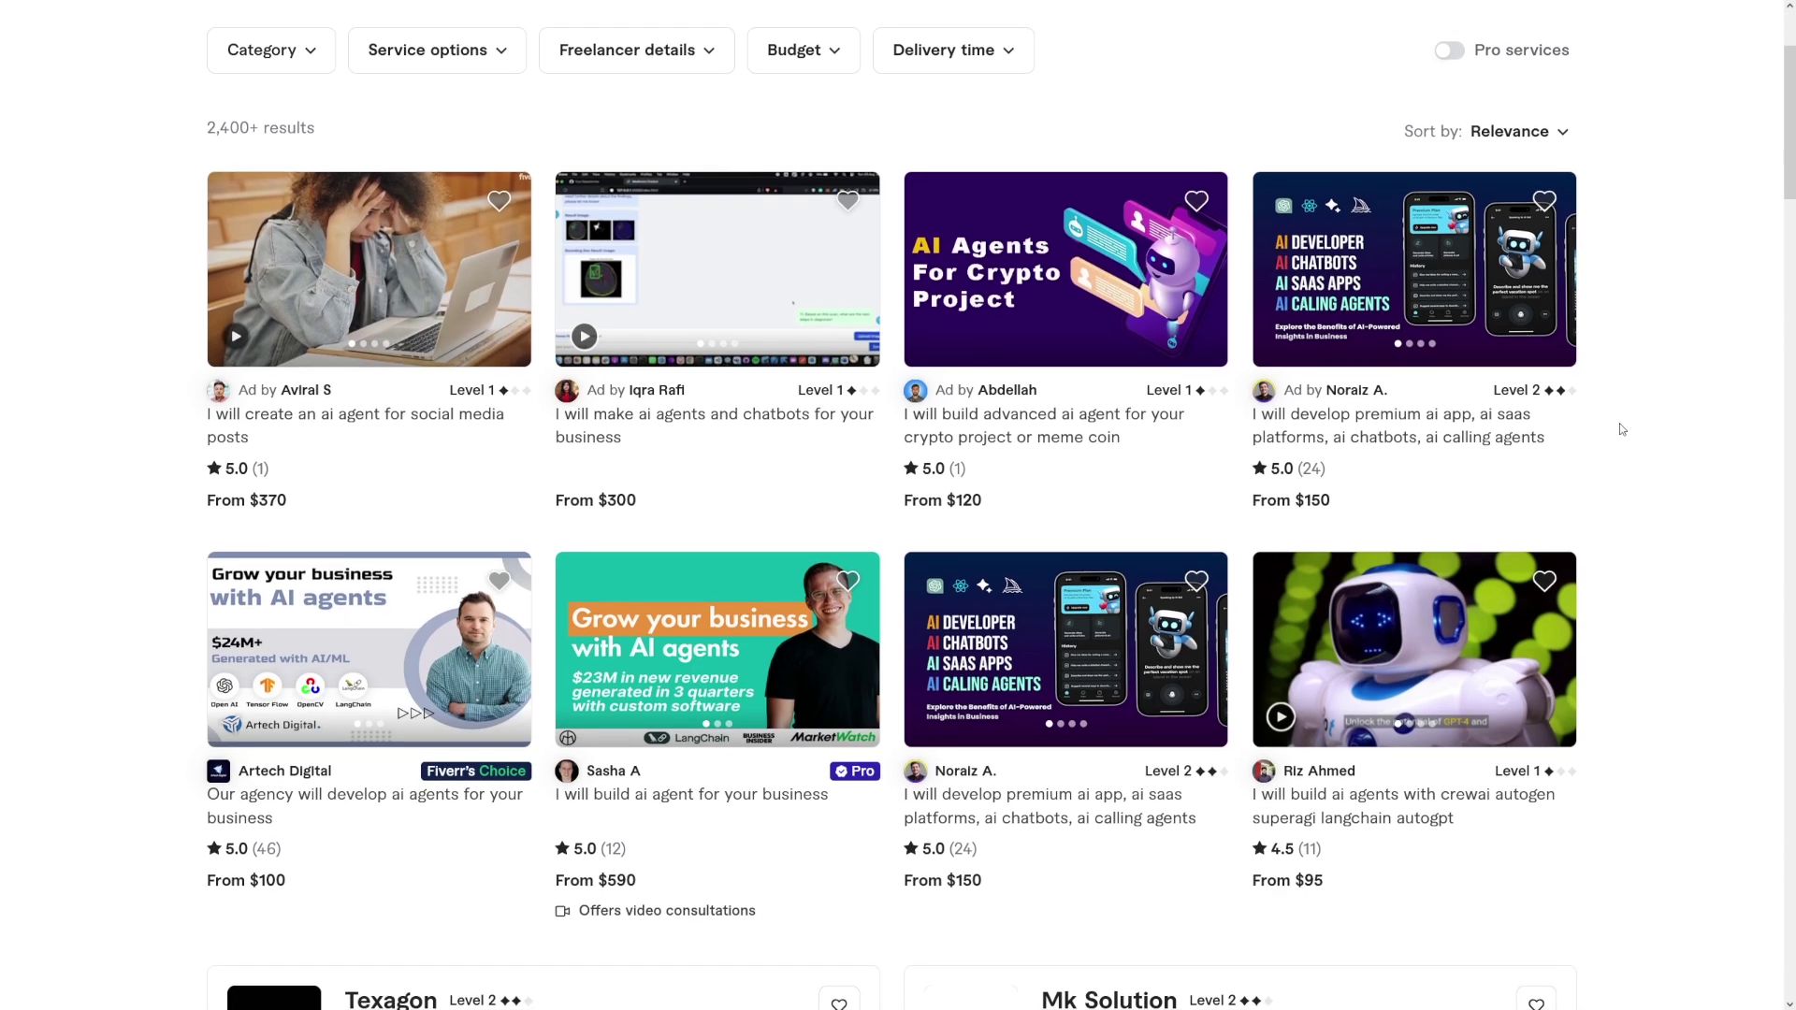
scroll(1620, 430, "down", 1)
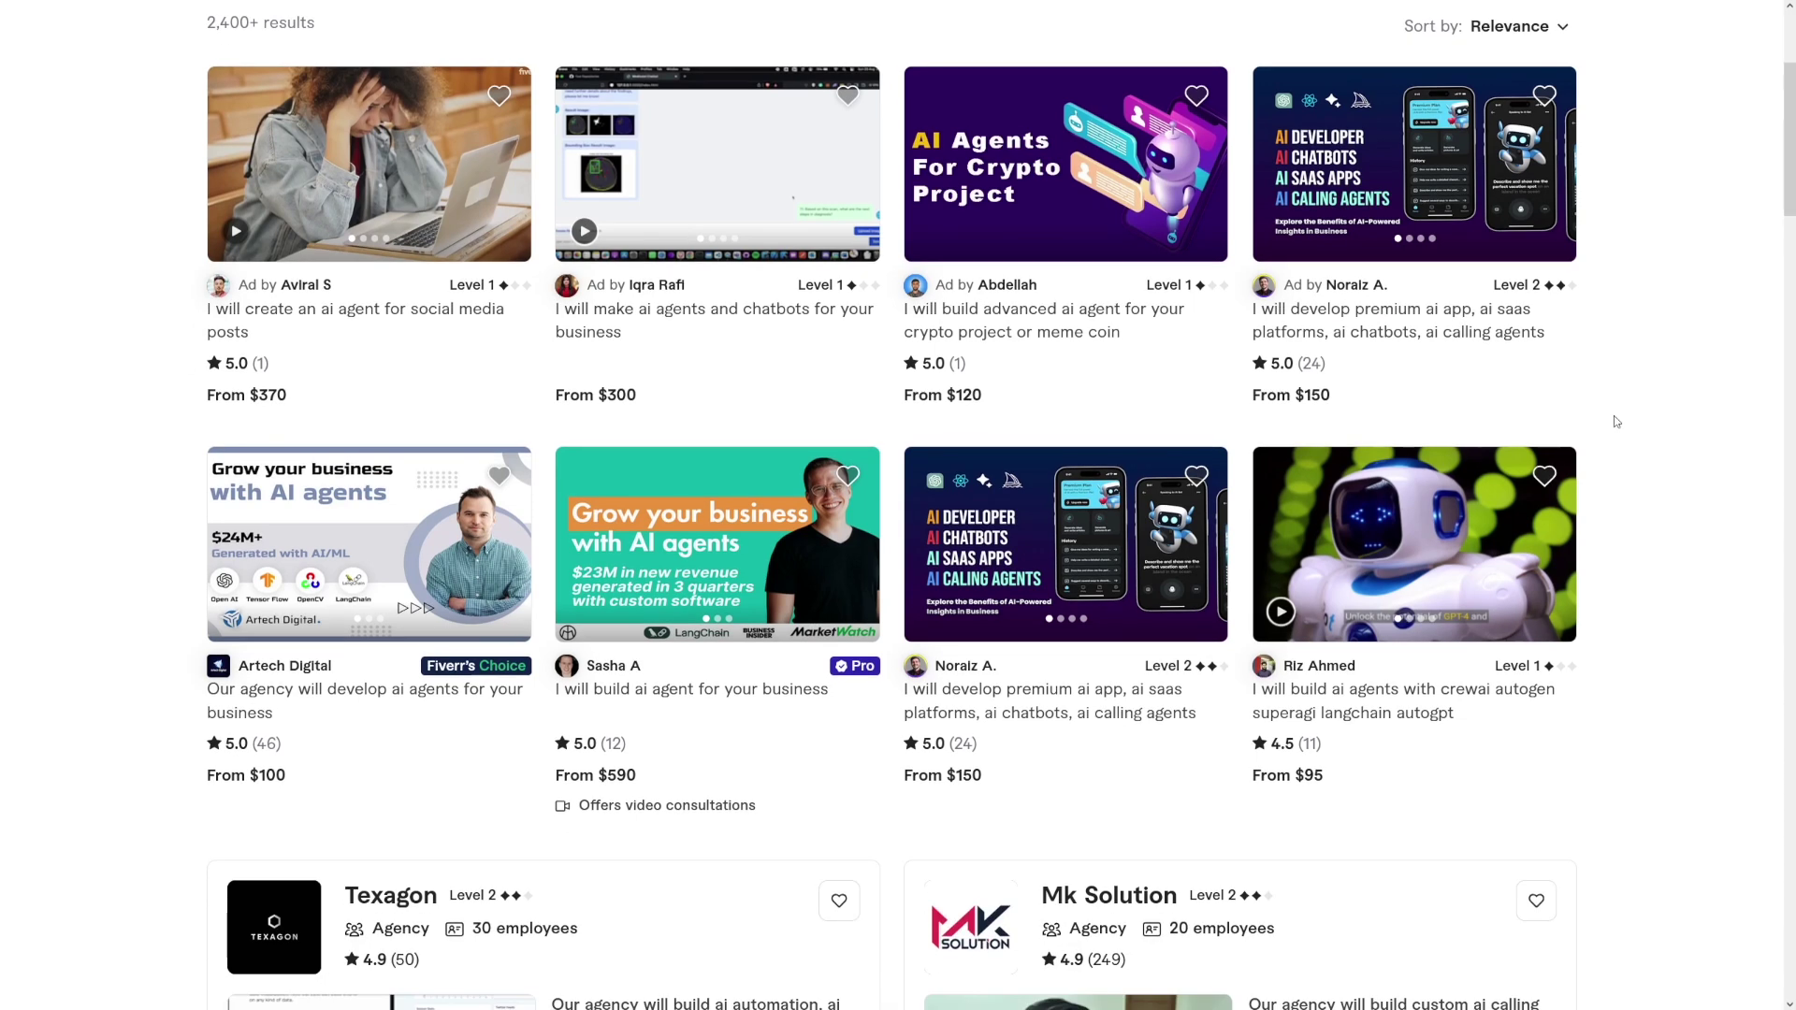
scroll(1624, 409, "down", 4)
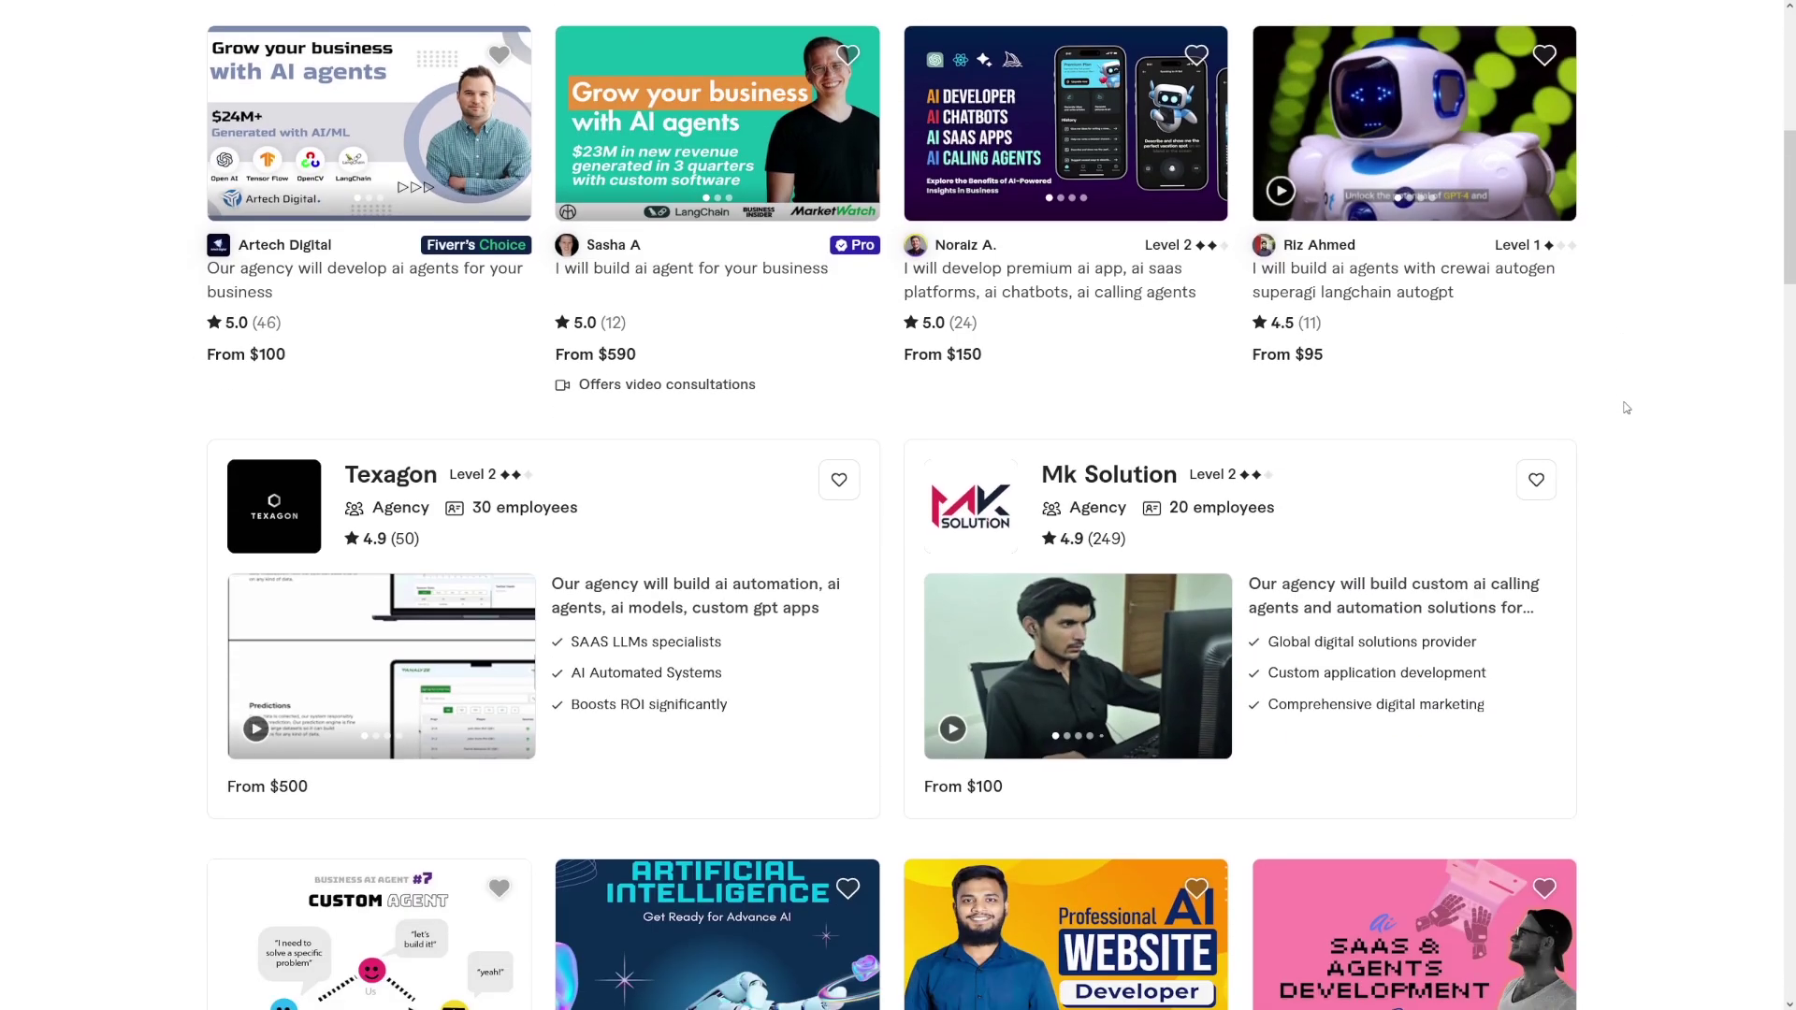
scroll(1624, 409, "down", 6)
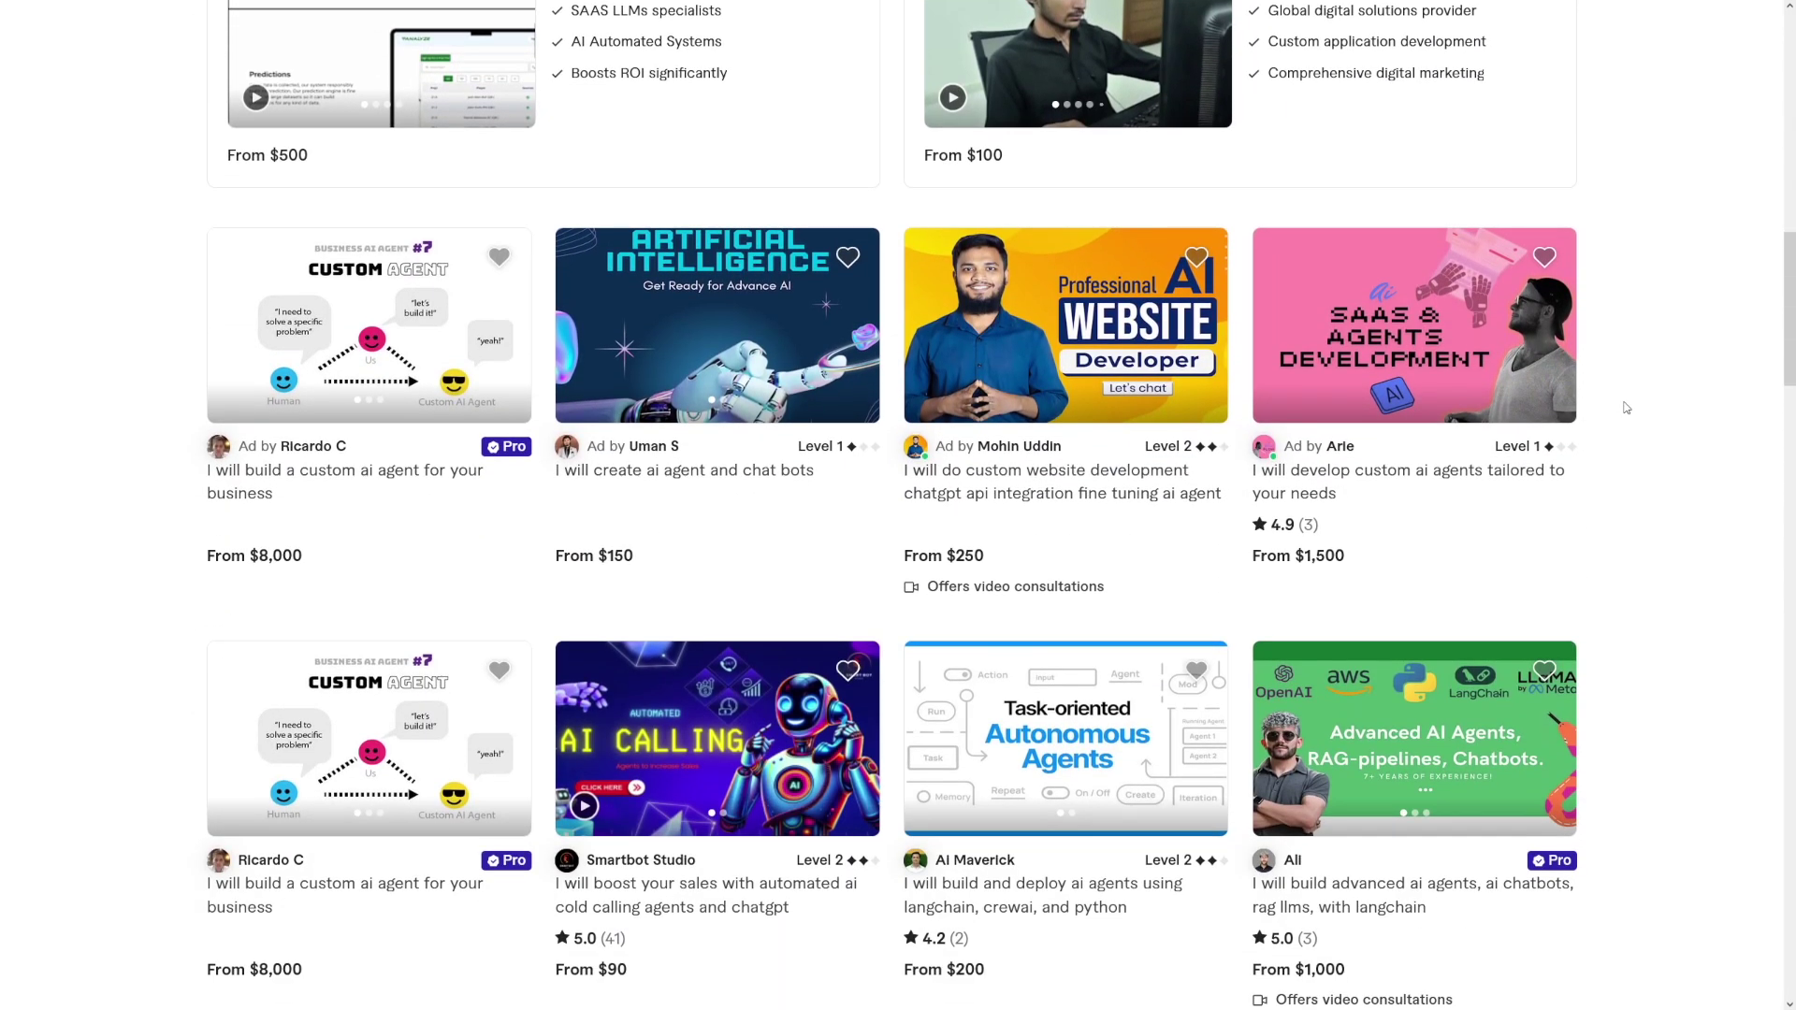
scroll(1627, 409, "down", 1)
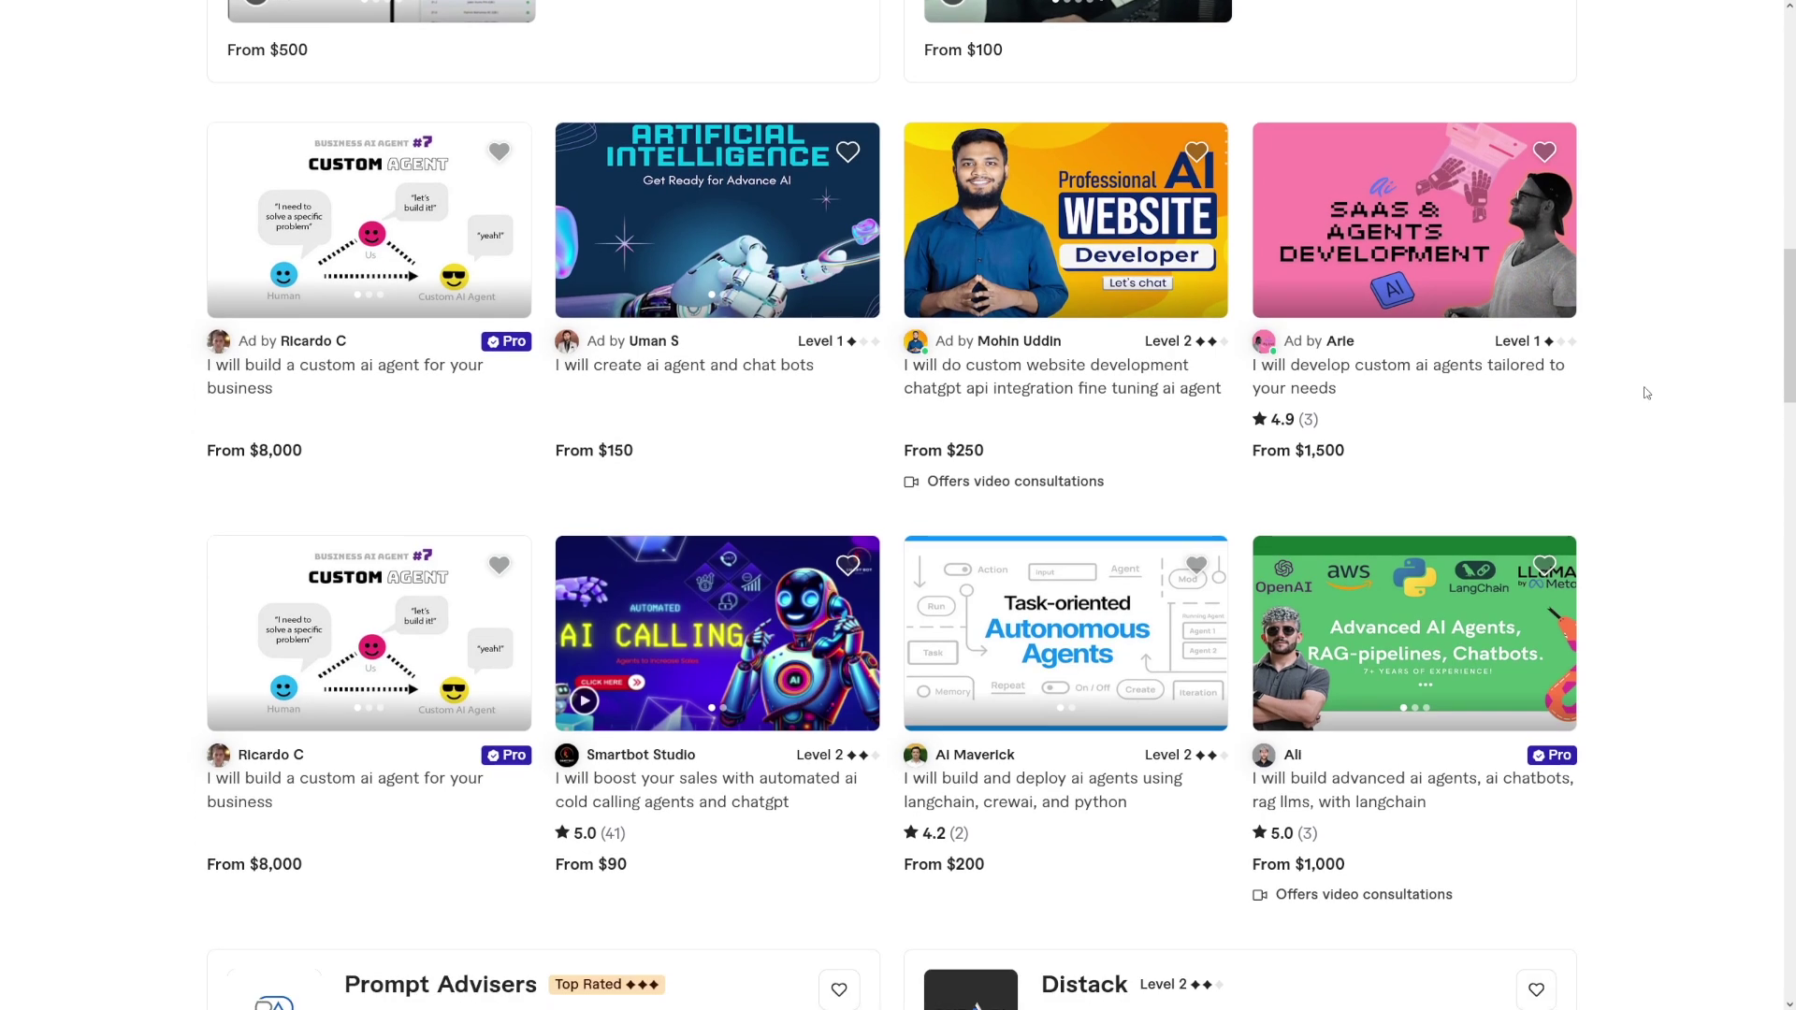
Step: Open the gig for developing custom AI agents tailored to your needs and examine its Basic package price
left_click(1348, 375)
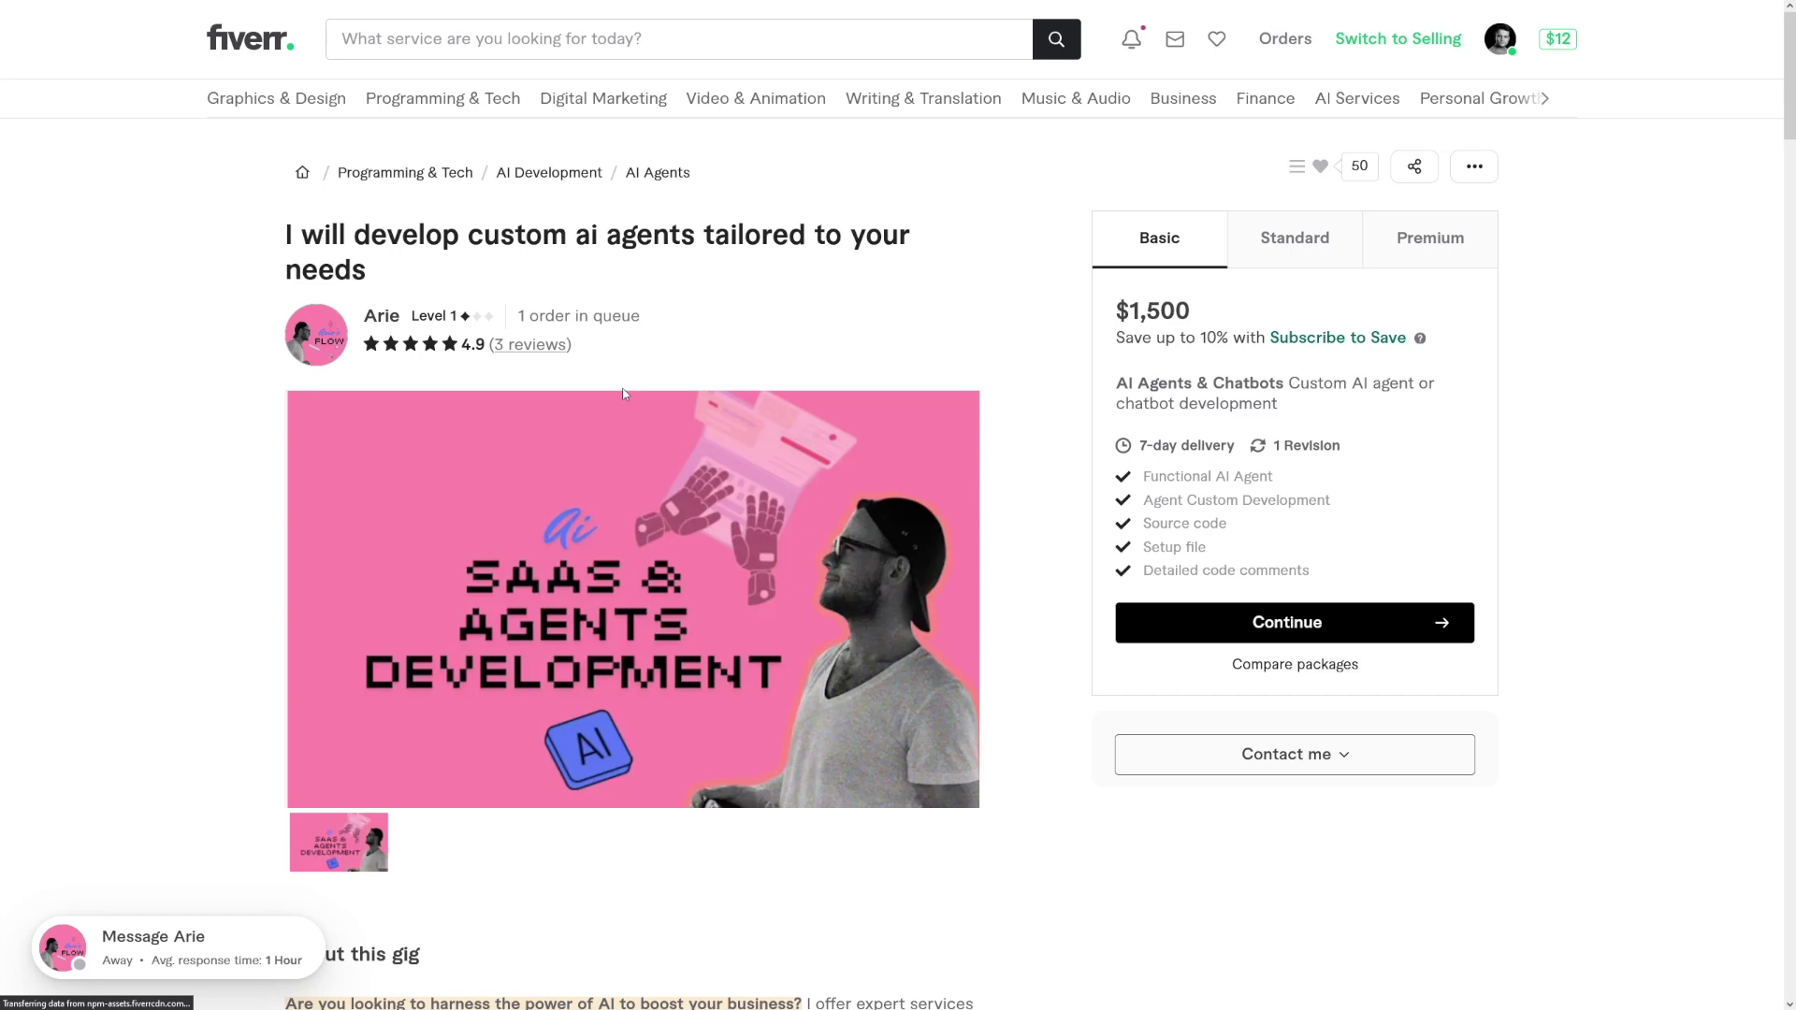
left_click_drag(1118, 311, 1200, 311)
left_click(1200, 310)
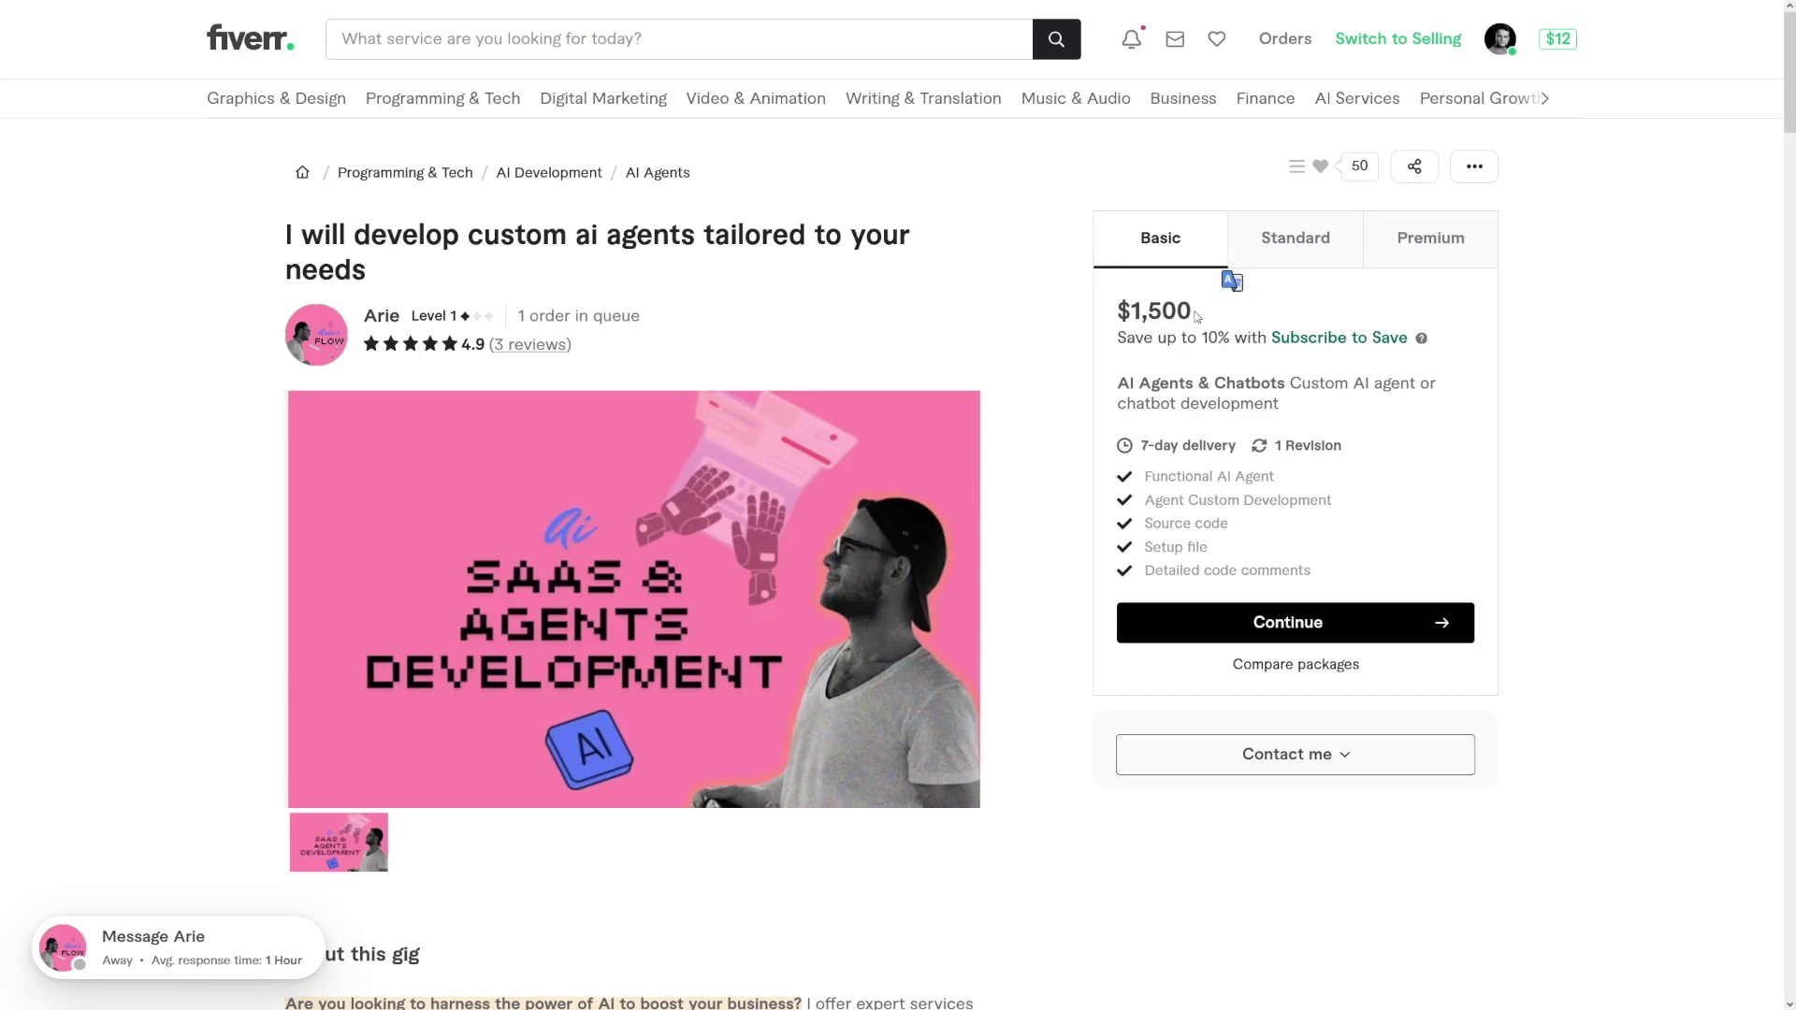
left_click(1615, 445)
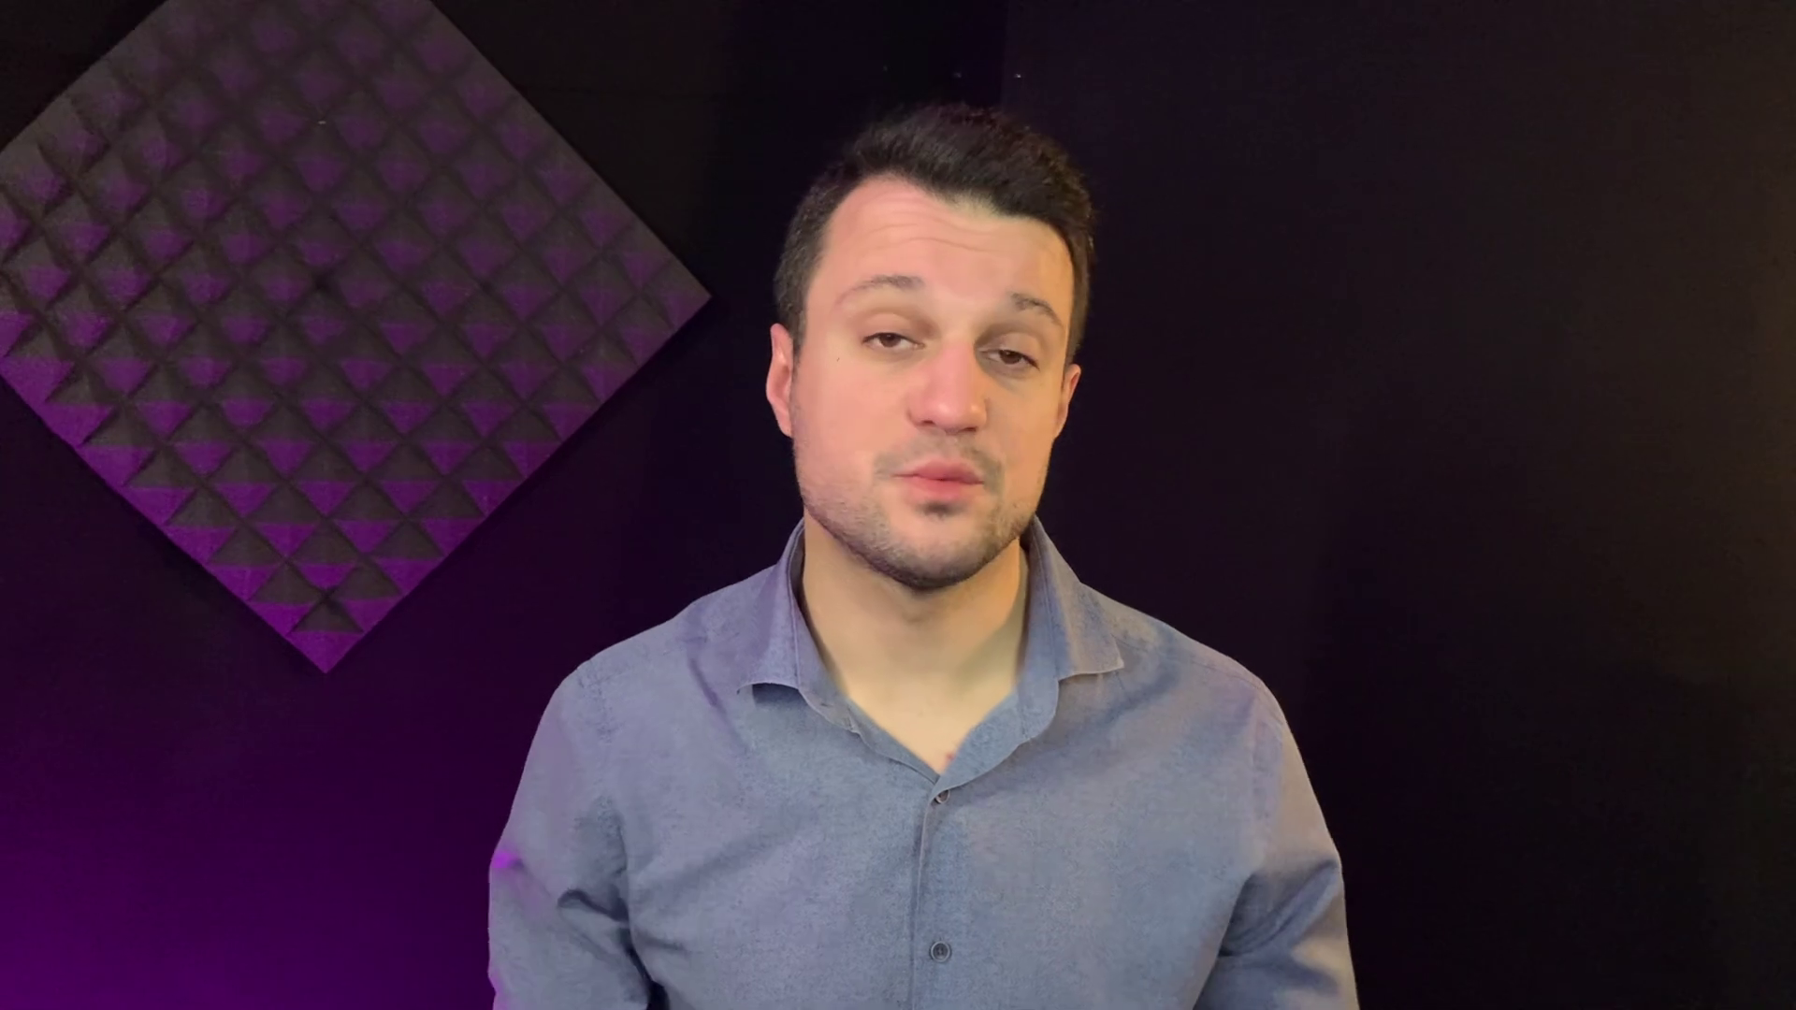